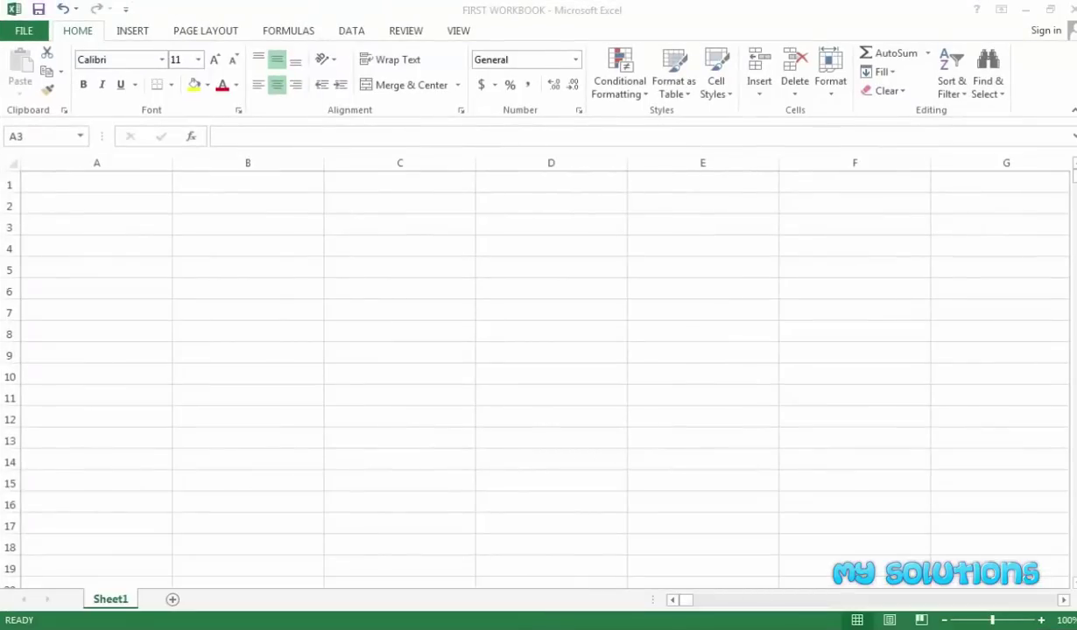
# - Enter 12 in B3 and 45 in D3
pyautogui.click(125, 219)
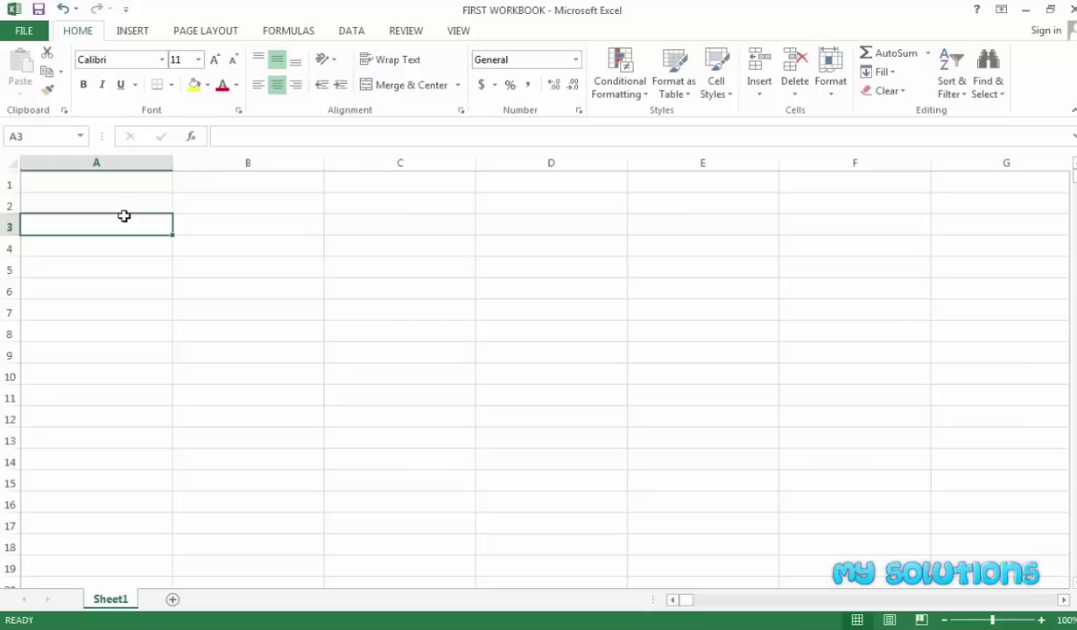
pyautogui.press('Right')
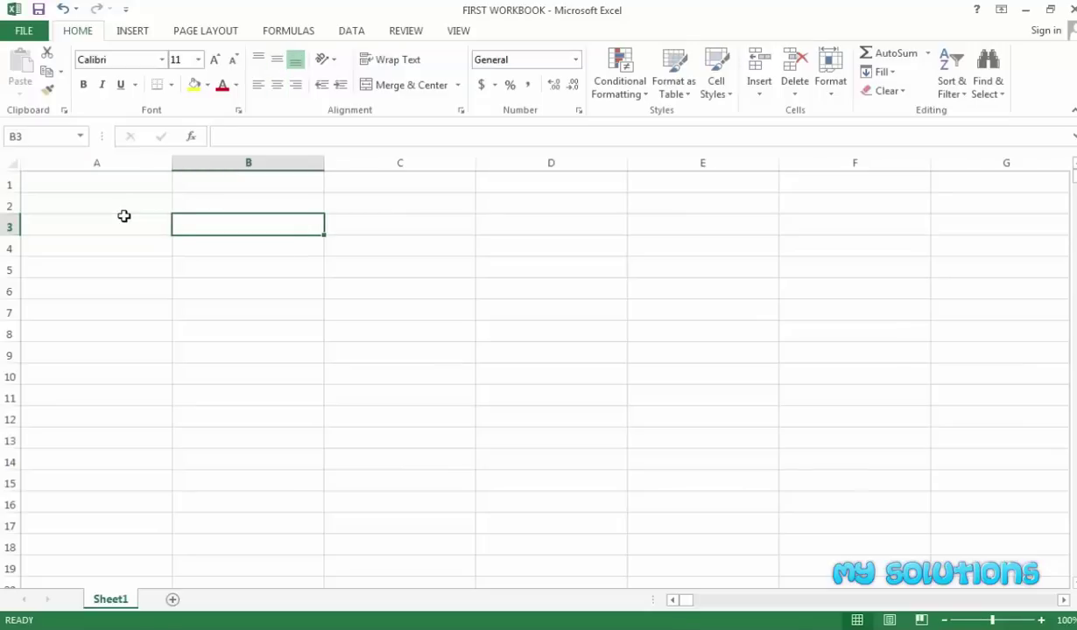
pyautogui.write('12')
pyautogui.press('Right')
pyautogui.press('Right')
pyautogui.write('45')
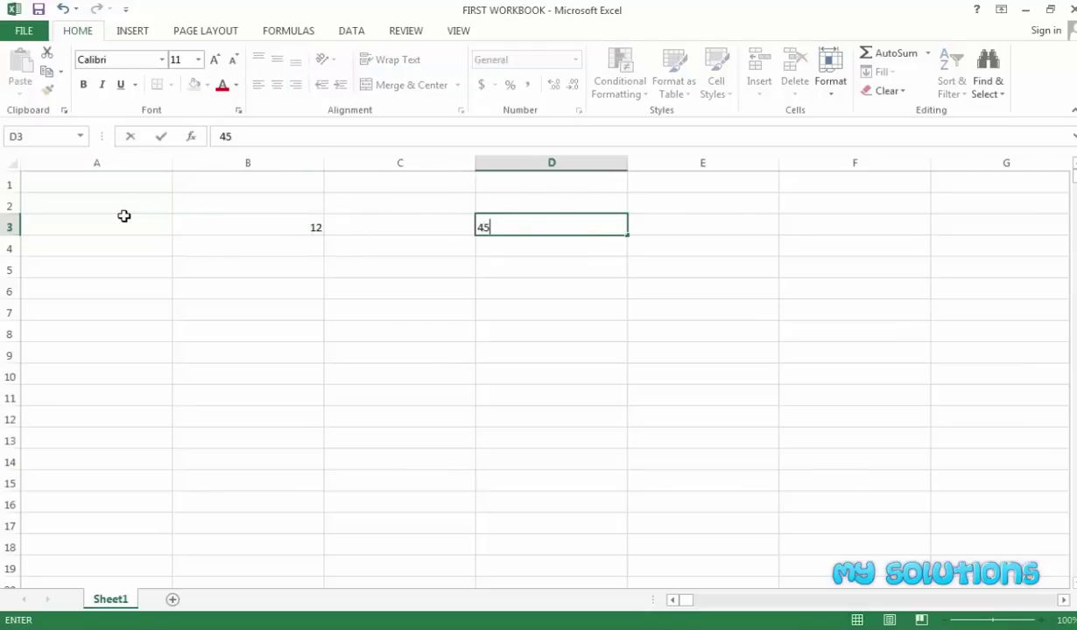
pyautogui.hotkey('ctrl', 'Return')
# - Enter =SUM(B3,D3) in C6 to show 57
pyautogui.press('Down')
pyautogui.press('Left')
pyautogui.press('Left')
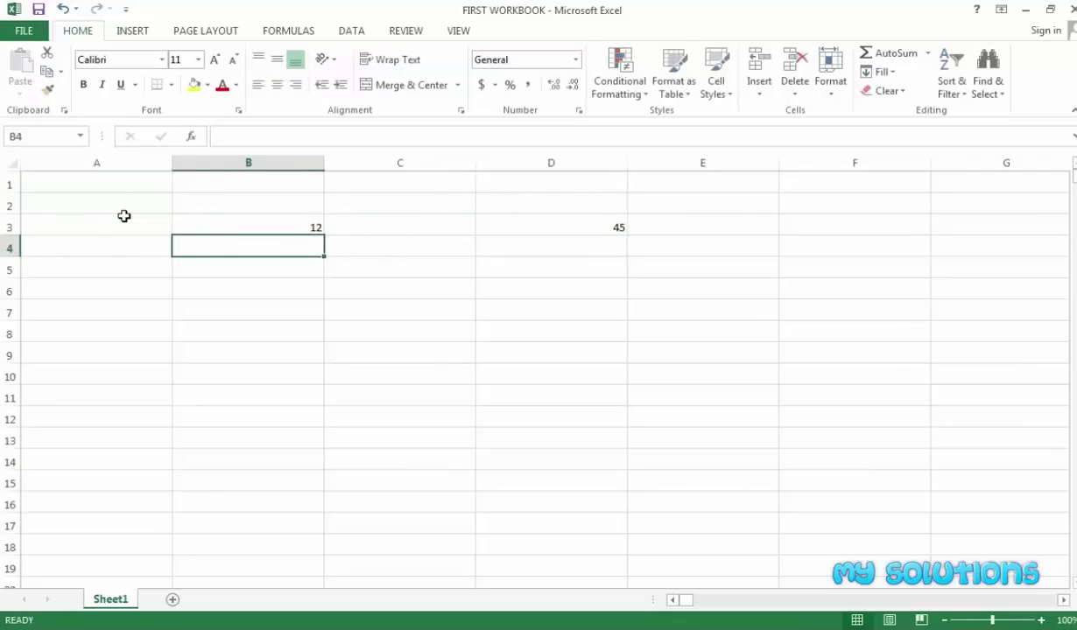
pyautogui.press('Right')
pyautogui.press('Down')
pyautogui.press('Down')
pyautogui.write('=')
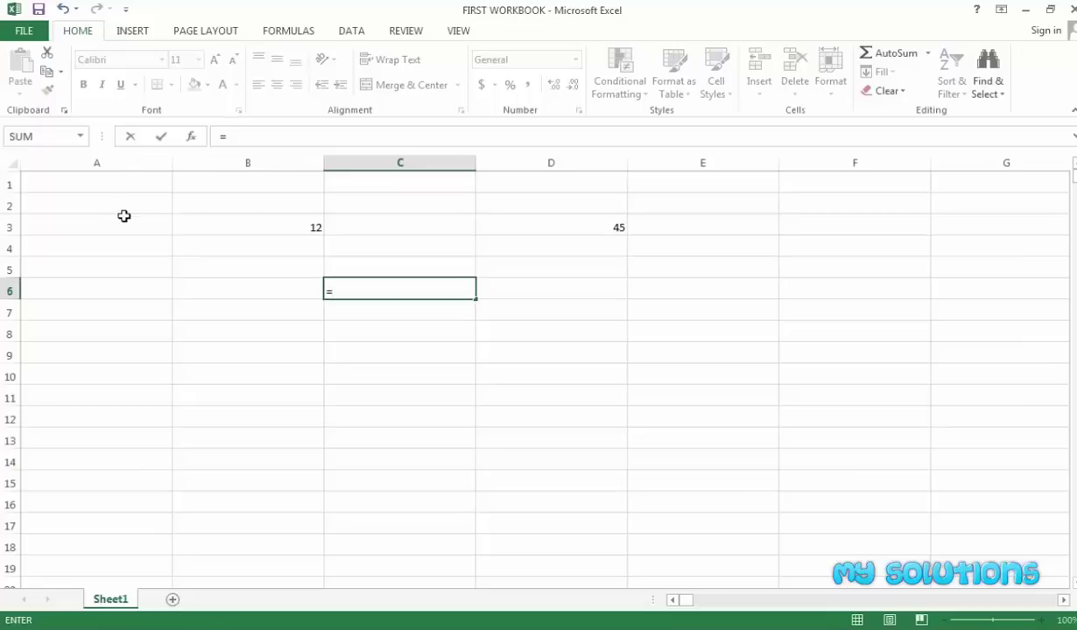
pyautogui.write('SUM')
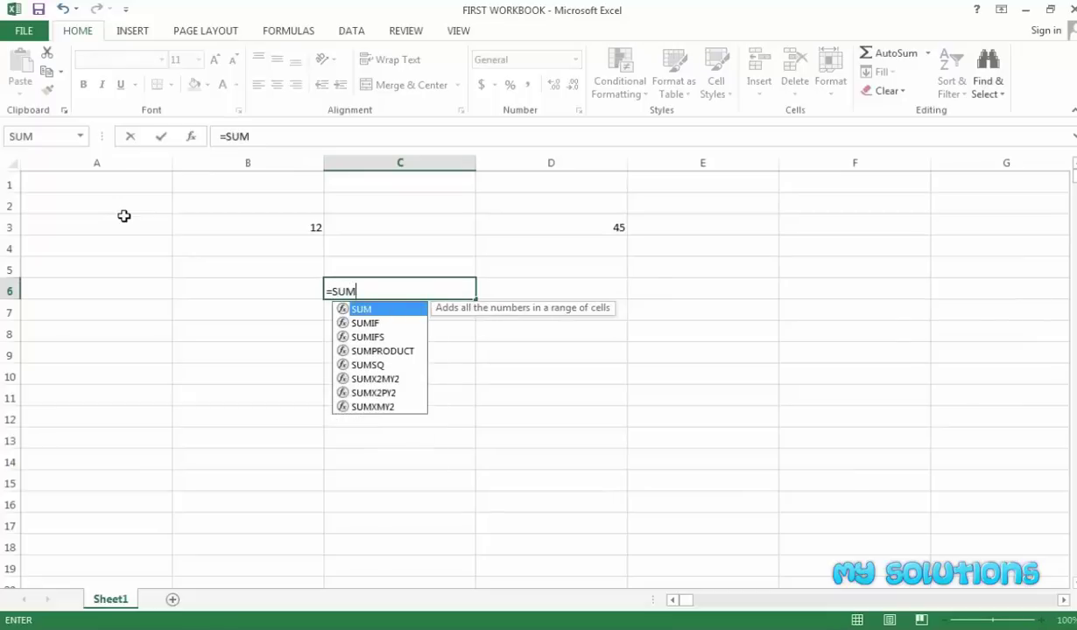
pyautogui.write('(')
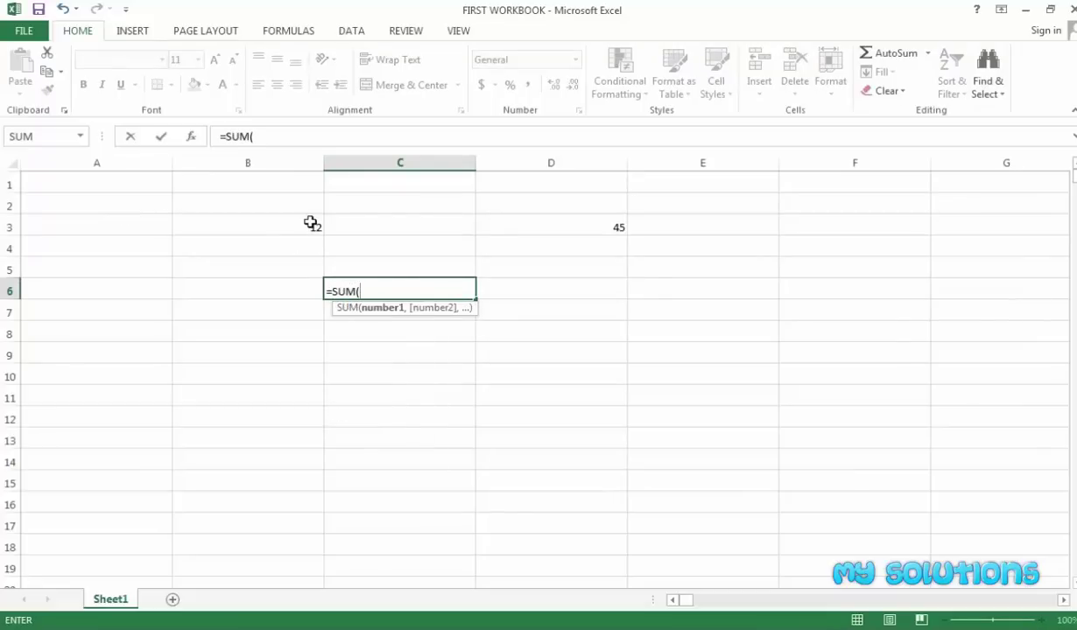
pyautogui.click(311, 224)
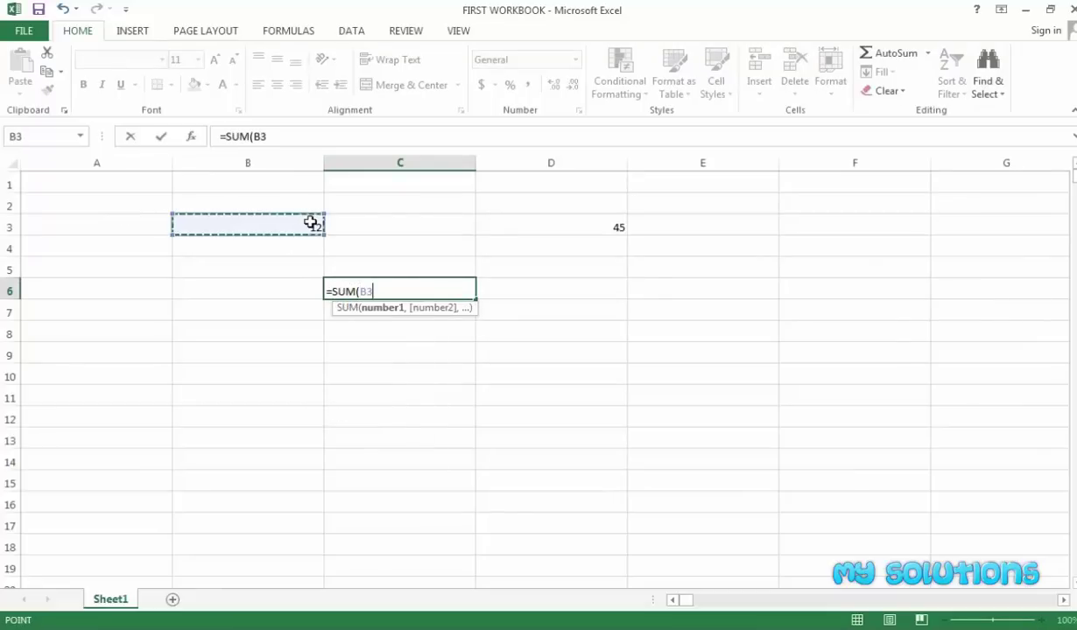
pyautogui.write(',')
pyautogui.click(541, 226)
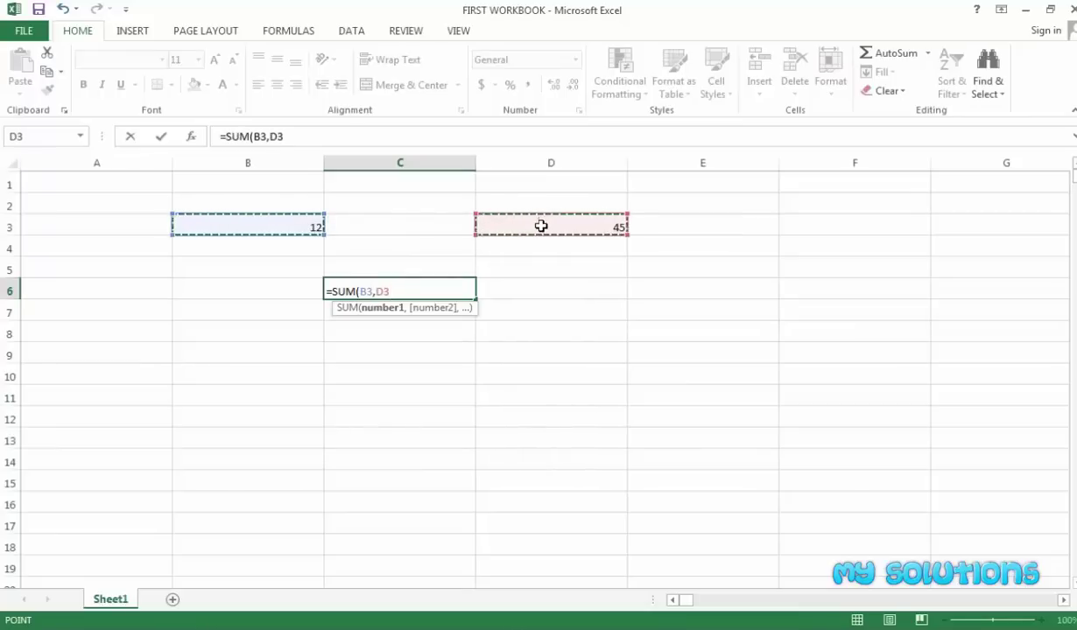
pyautogui.press('Return')
pyautogui.press('Up')
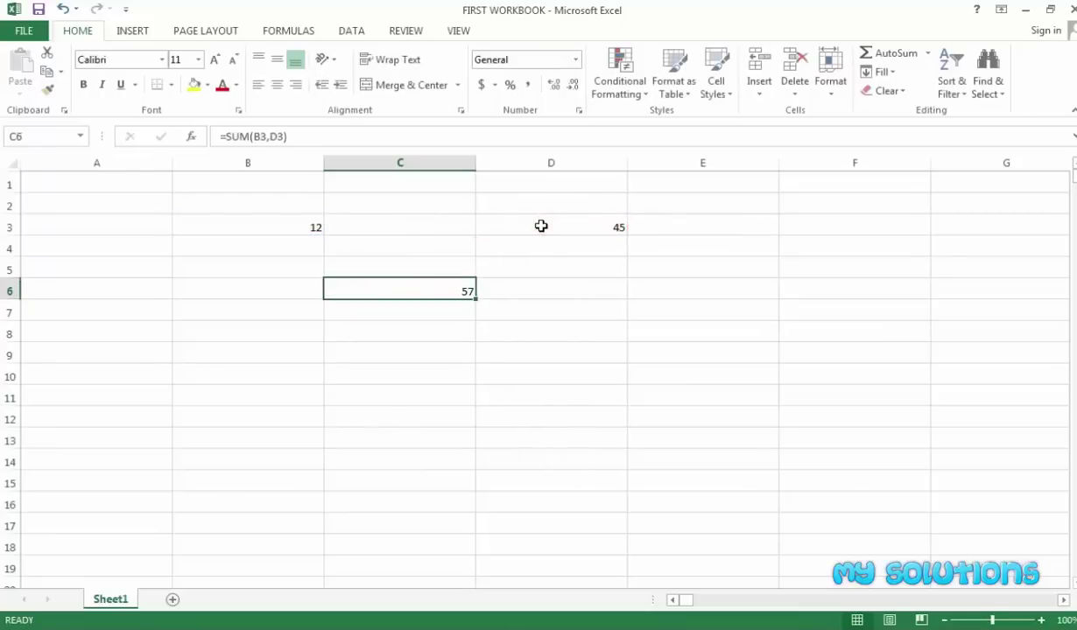
# - Enter the addition formula =(B3+D3) in C8, also giving 57
pyautogui.press('Down')
pyautogui.press('Down')
pyautogui.write('=')
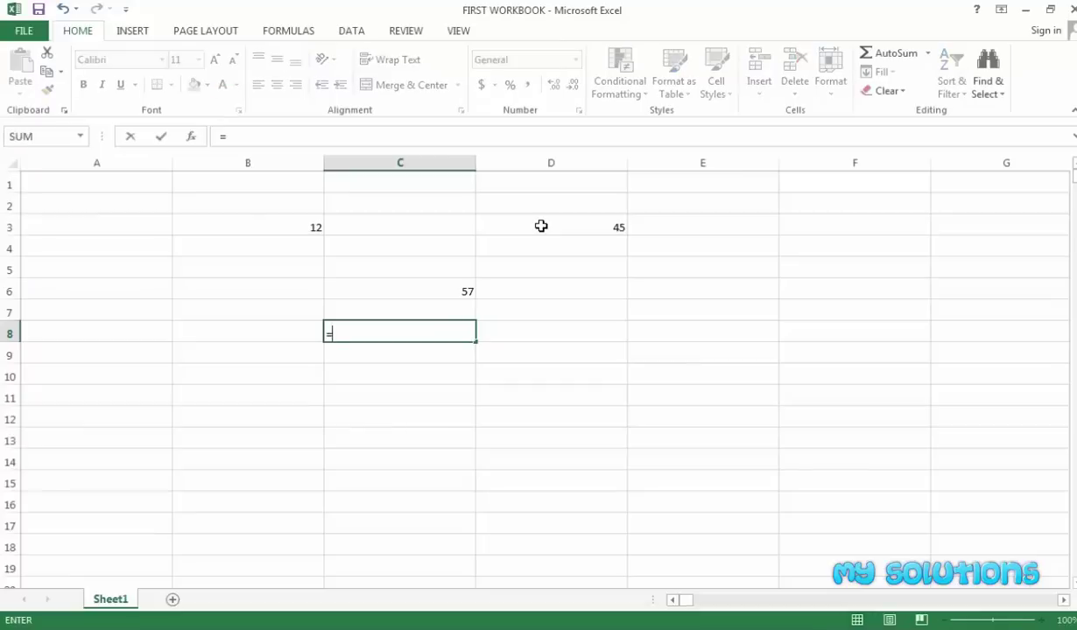
pyautogui.write('(')
pyautogui.click(294, 221)
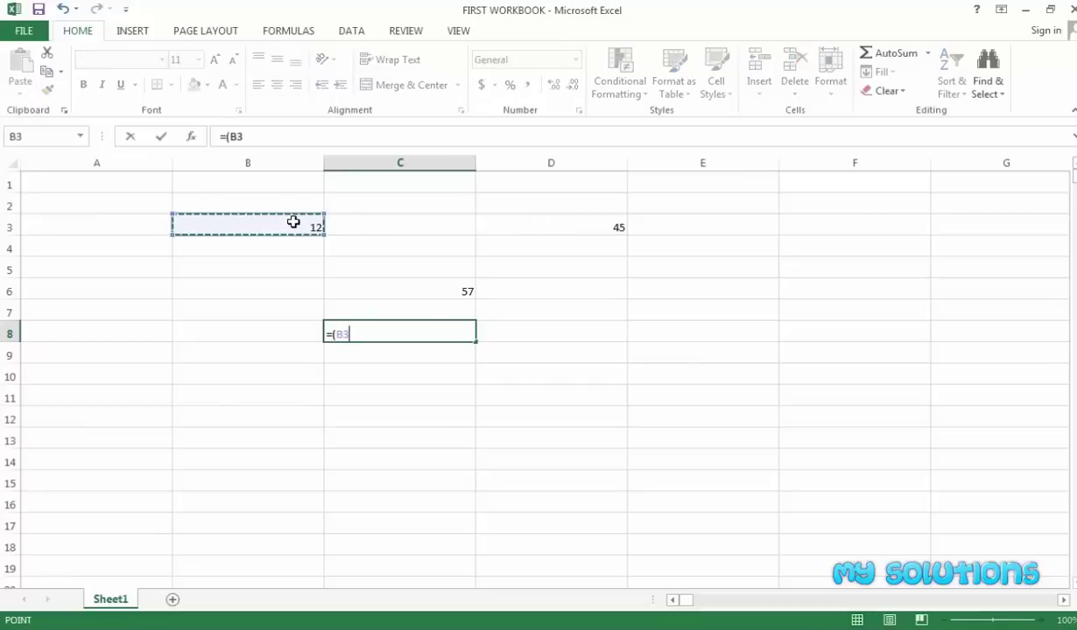
pyautogui.write('+')
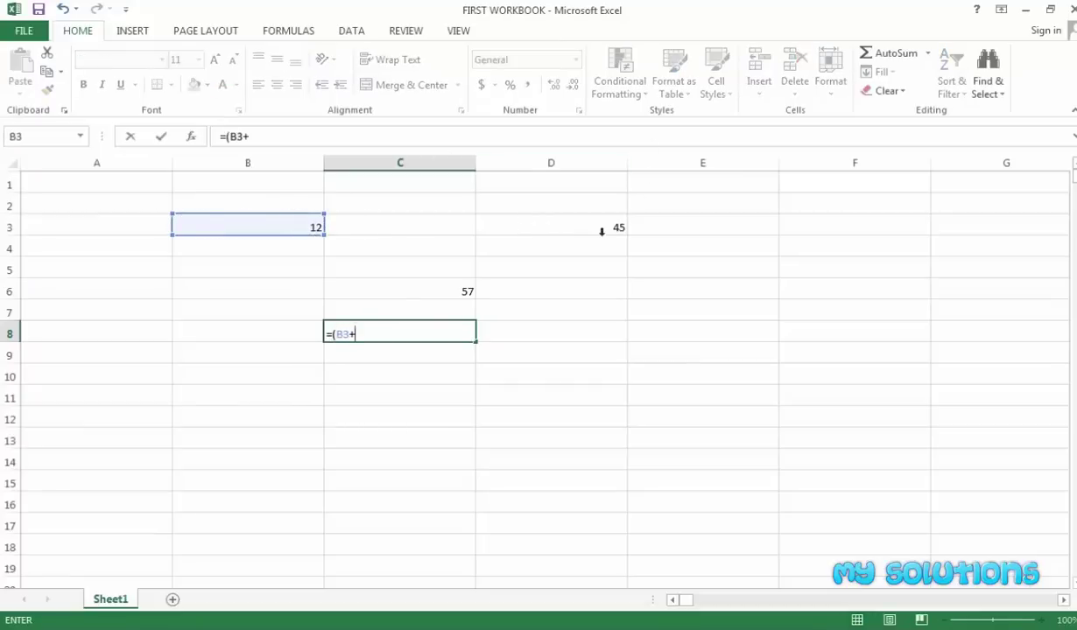
pyautogui.click(602, 228)
pyautogui.press('Return')
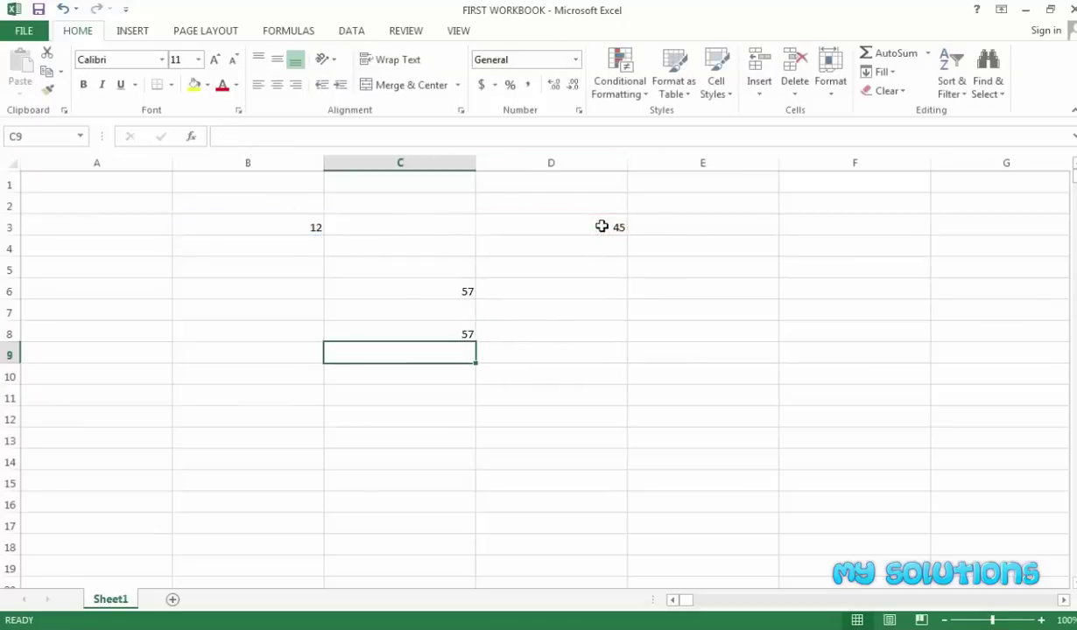
pyautogui.press('Up')
# - Fill row 3 with 56 in C3, 45 in E3, and 78 in F3 and G3
pyautogui.press('Up')
pyautogui.press('Up')
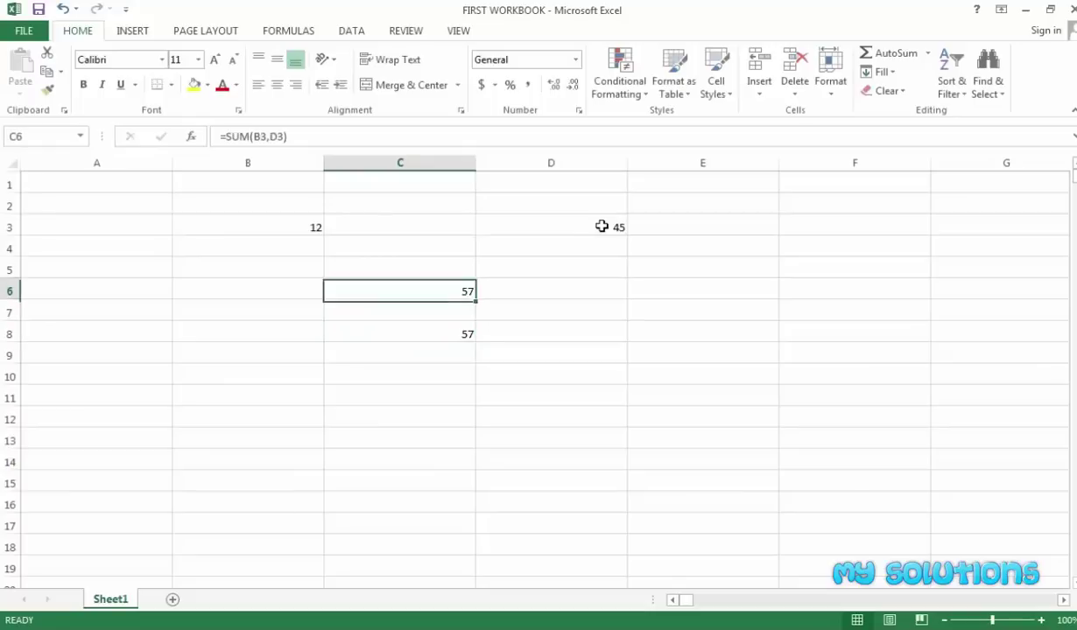
pyautogui.press('Up')
pyautogui.press('Up')
pyautogui.press('Up')
pyautogui.press('Up')
pyautogui.press('Down')
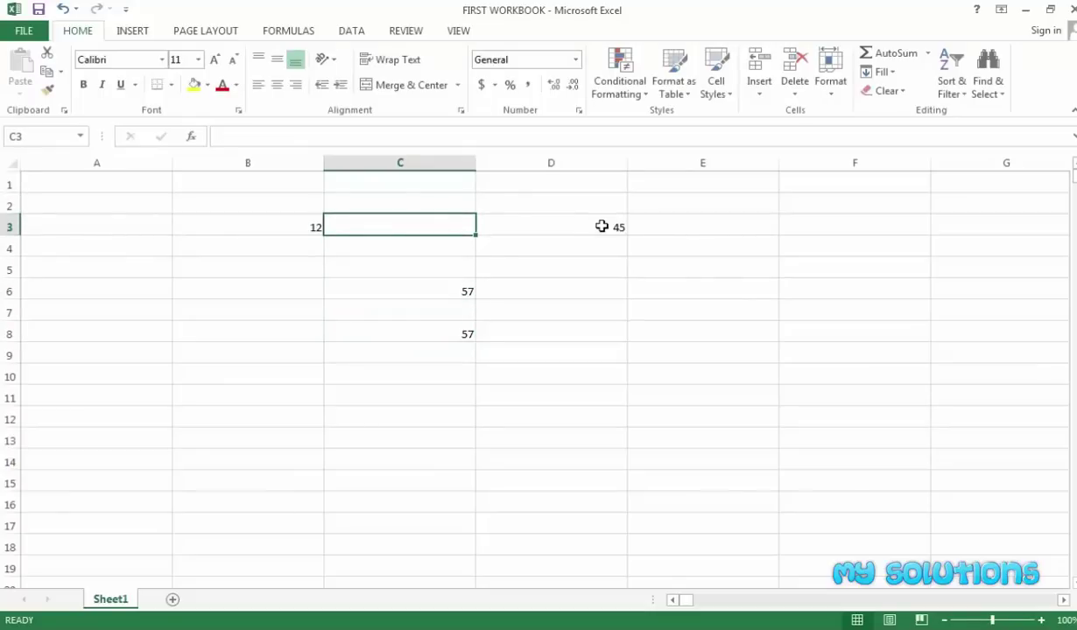
pyautogui.write('56')
pyautogui.press('Right')
pyautogui.press('Right')
pyautogui.write('45')
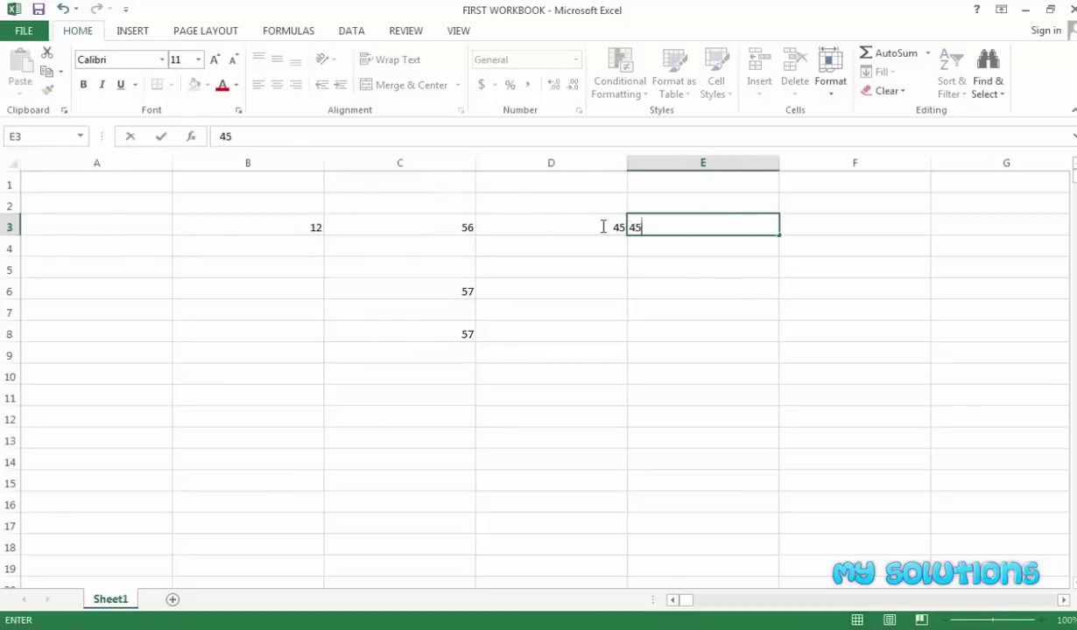
pyautogui.press('Right')
pyautogui.write('78')
pyautogui.press('Right')
pyautogui.write('7')
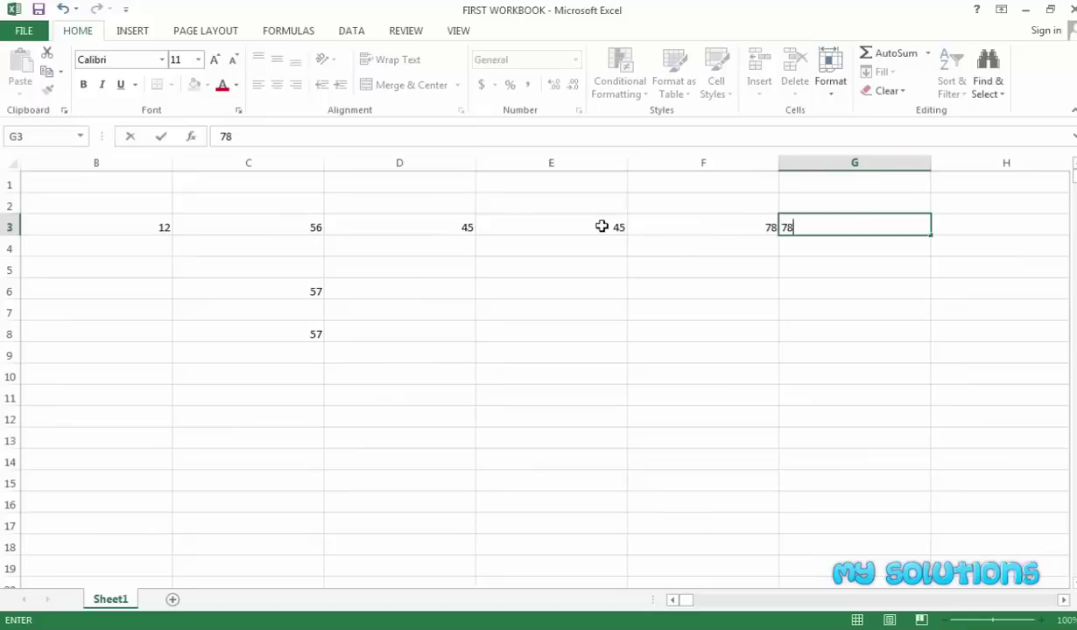
pyautogui.press('Left')
pyautogui.press('Right')
# - Enter =SUM(B3:G3) in F5 to total row 3 as 314
pyautogui.press('Down')
pyautogui.press('Down')
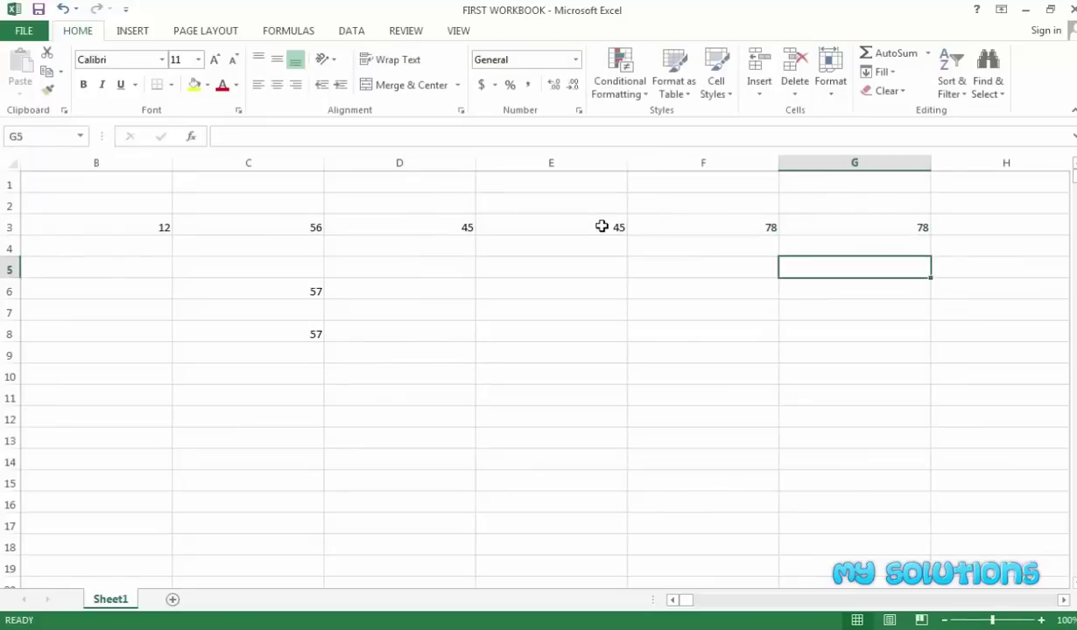
pyautogui.press('Left')
pyautogui.write('=SU')
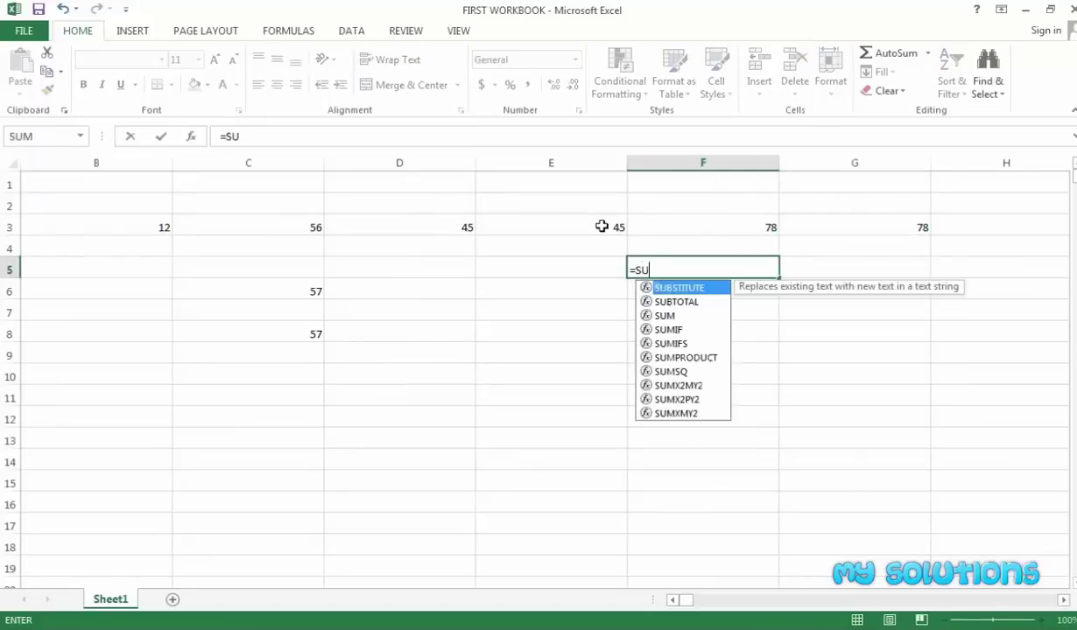
pyautogui.write('M(')
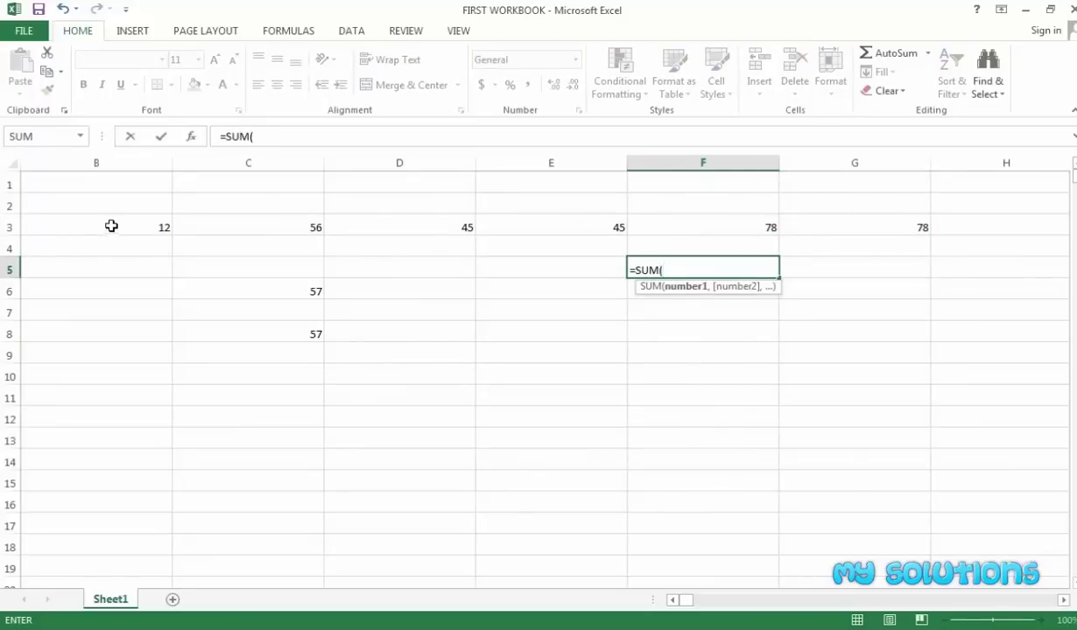
pyautogui.moveTo(113, 226); pyautogui.dragTo(852, 220)
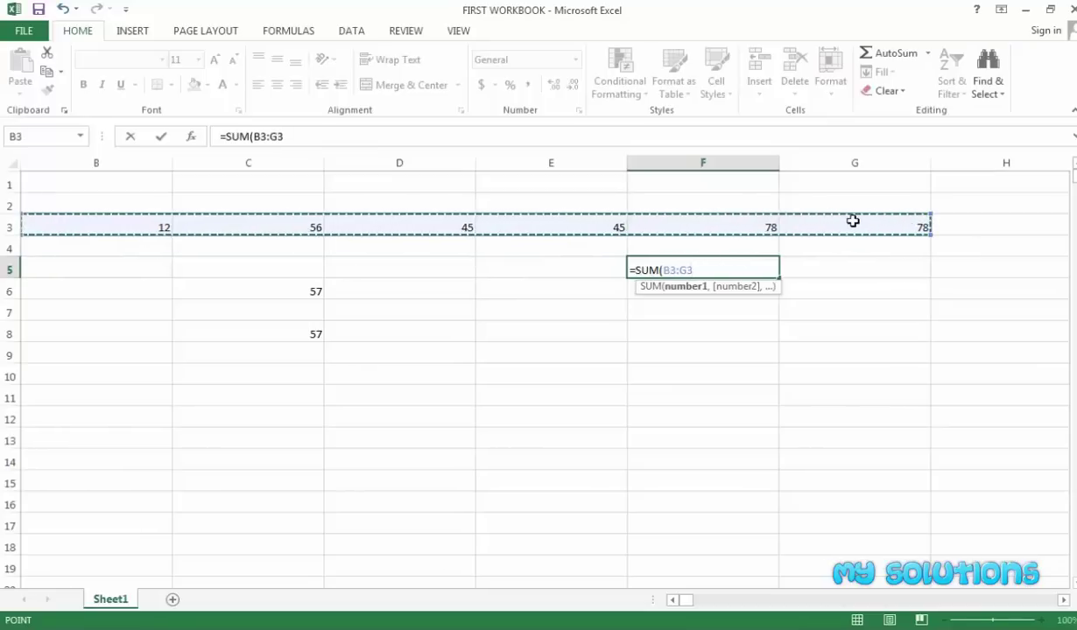
pyautogui.press('Return')
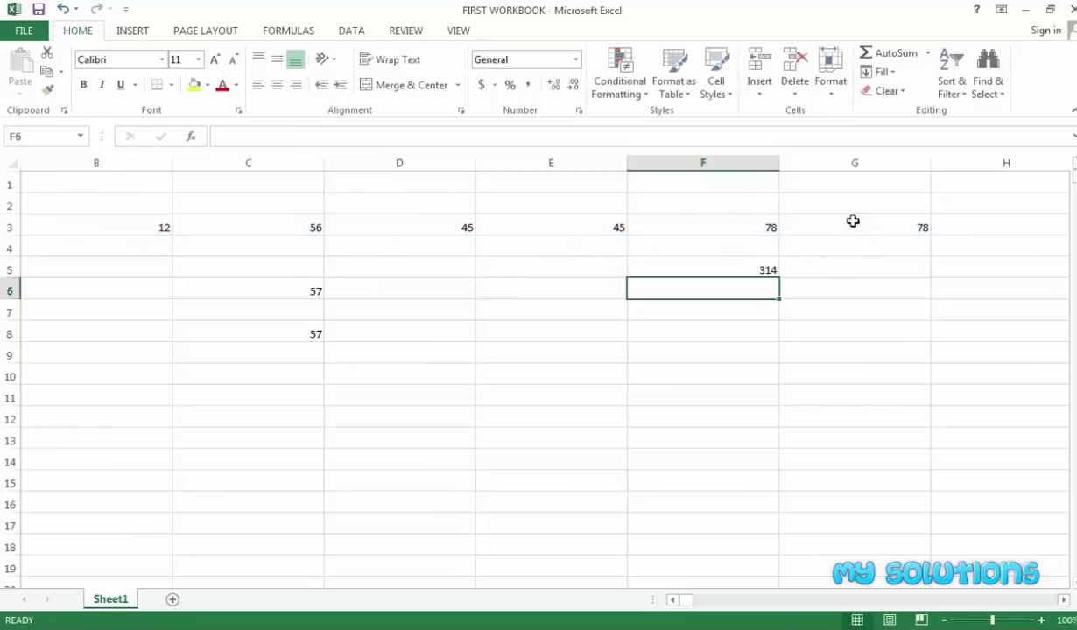
pyautogui.press('Up')
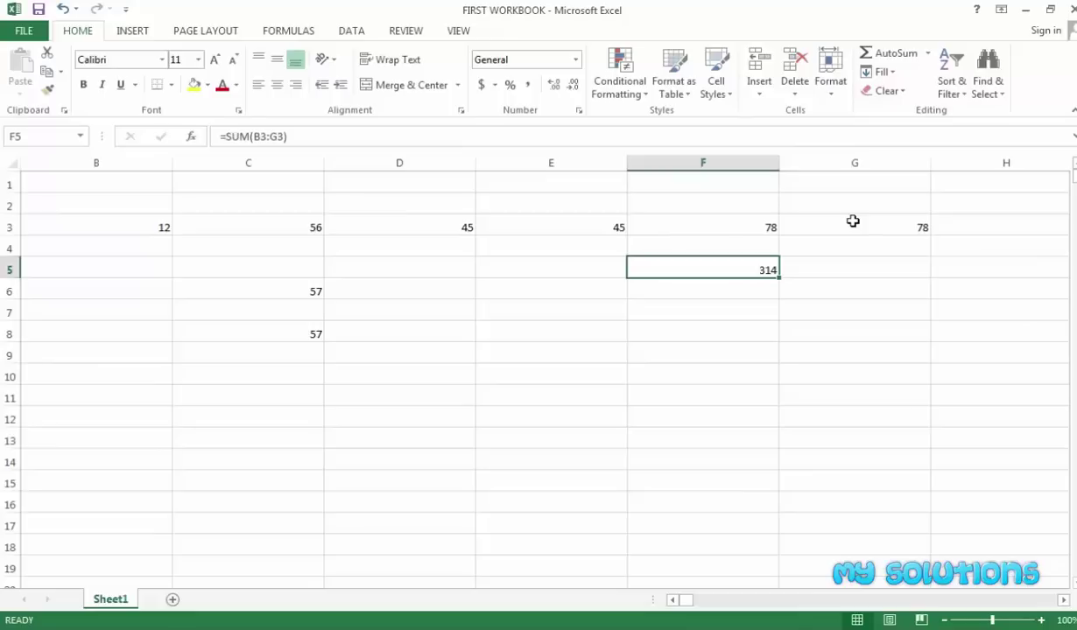
# - Move around rows 3 to 7 to review the entered values and formulas
pyautogui.press('Left')
pyautogui.press('Left')
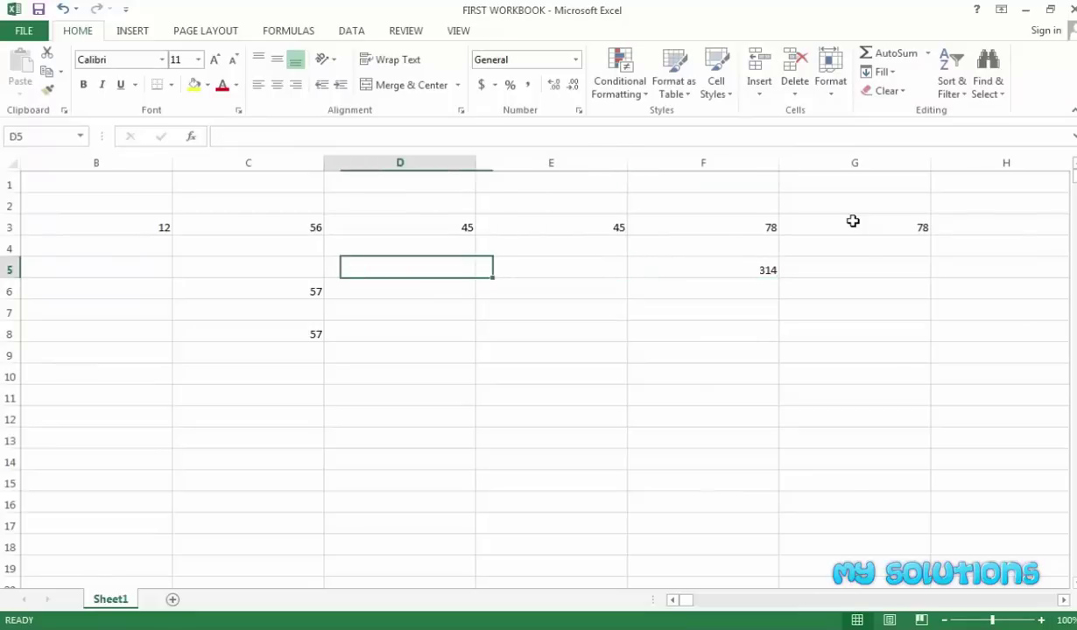
pyautogui.press('Left')
pyautogui.press('Left')
pyautogui.press('Down')
pyautogui.press('Right')
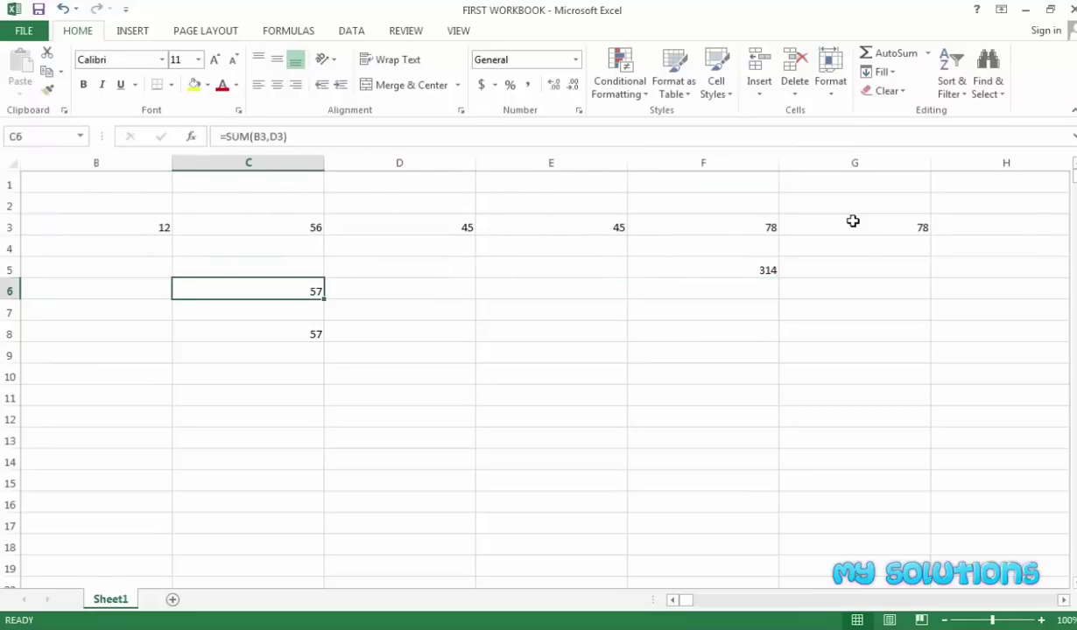
pyautogui.press('Up')
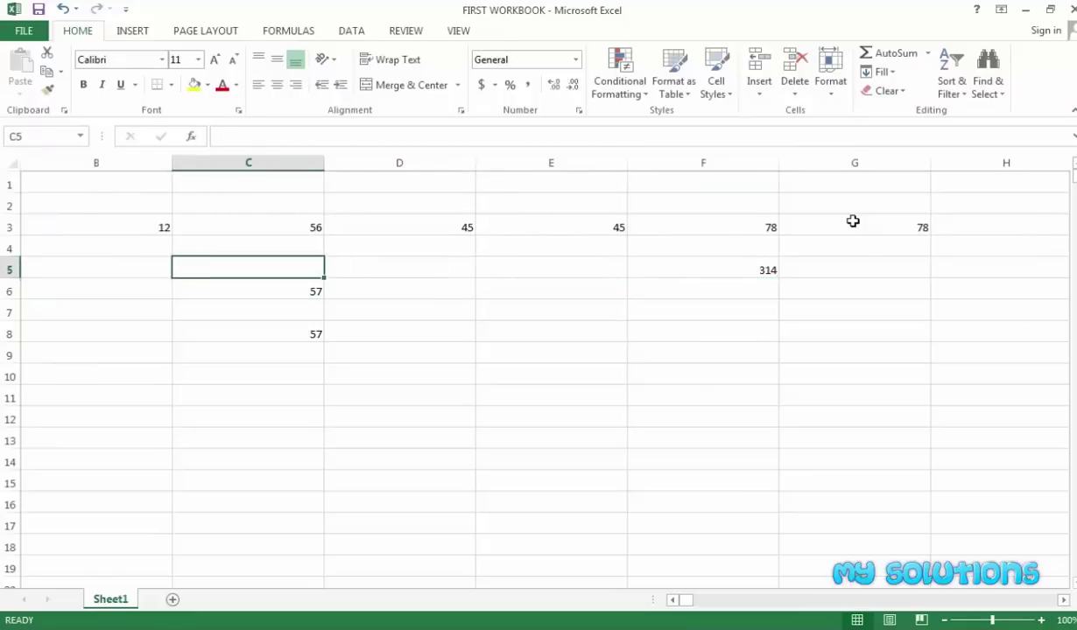
pyautogui.press('Right')
pyautogui.press('Right')
pyautogui.press('Right')
pyautogui.press('Right')
pyautogui.press('Left')
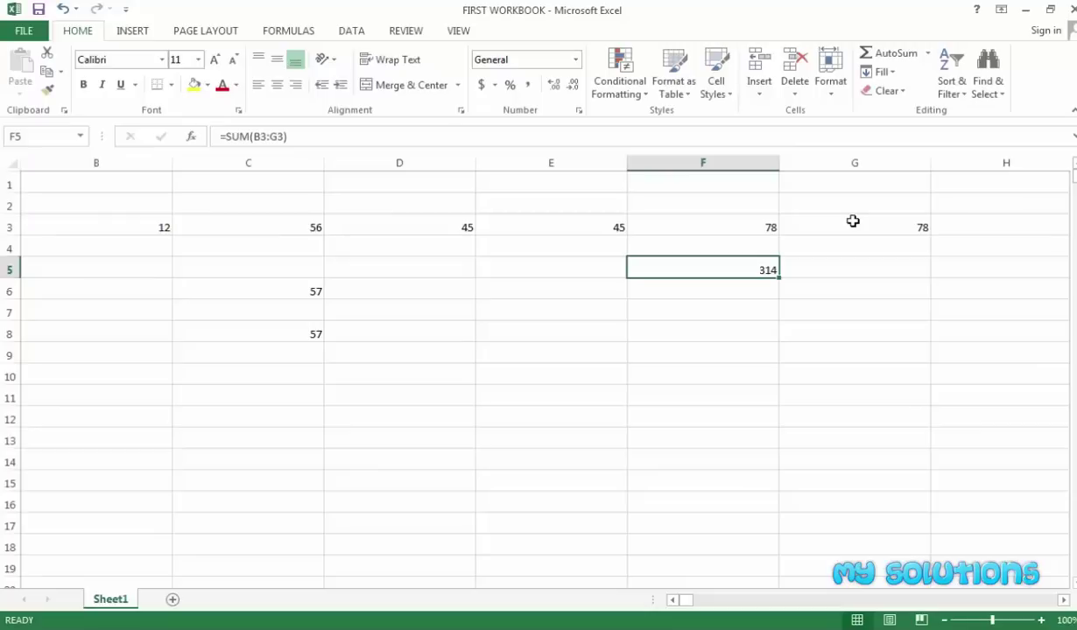
pyautogui.press('Left')
pyautogui.press('Left')
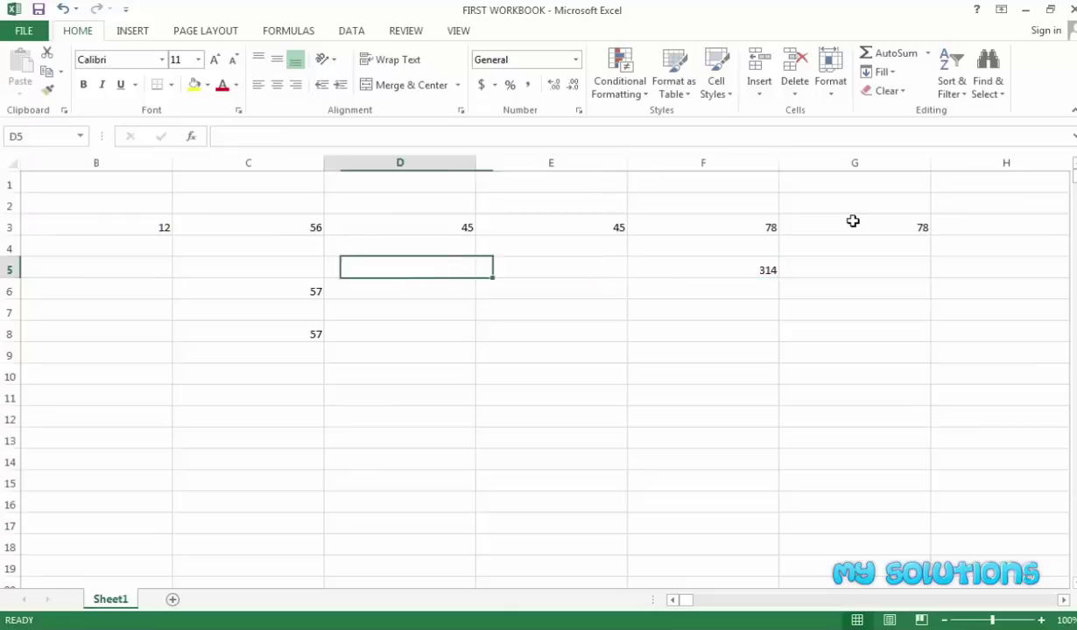
pyautogui.press('Left')
pyautogui.press('Right')
pyautogui.press('Right')
pyautogui.press('Down')
pyautogui.press('Down')
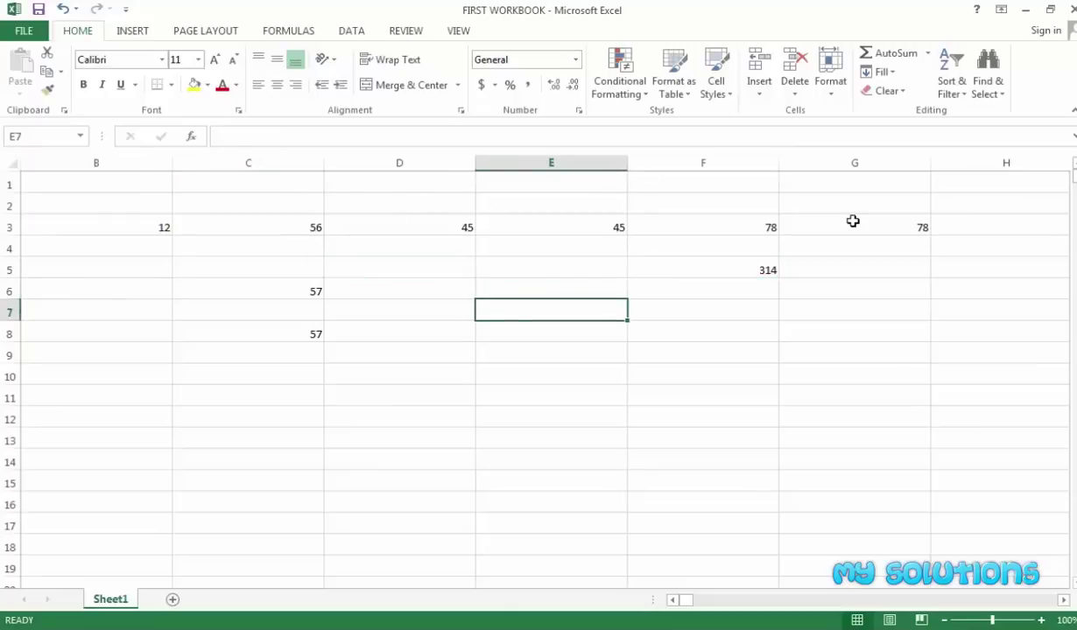
pyautogui.press('Up')
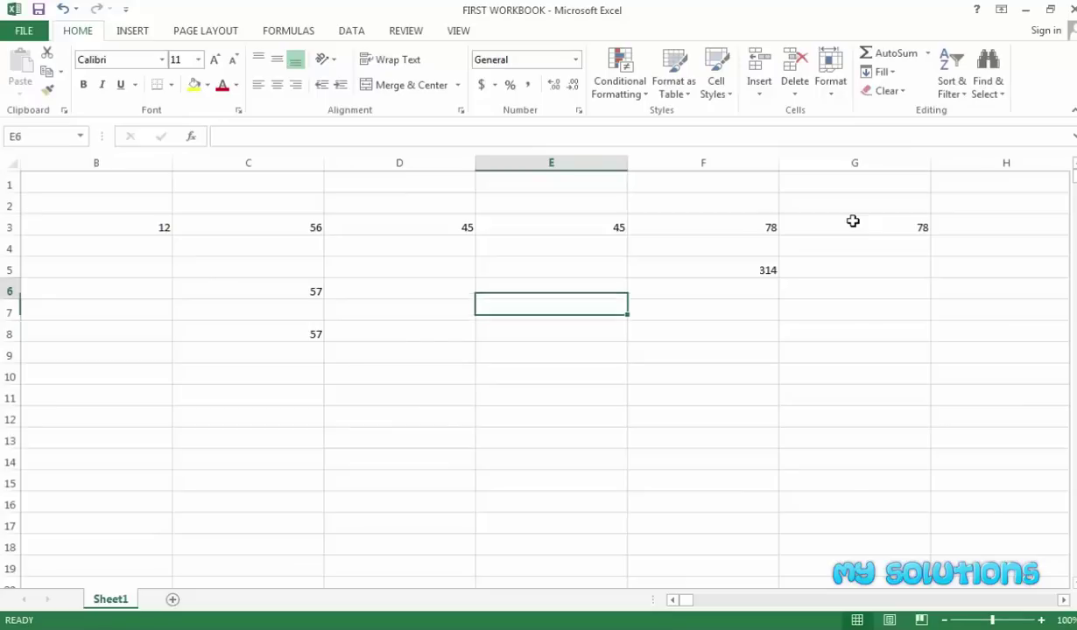
pyautogui.press('Up')
pyautogui.press('Up')
pyautogui.press('Up')
pyautogui.press('Left')
pyautogui.press('Left')
pyautogui.press('Left')
pyautogui.press('Right')
pyautogui.press('Right')
pyautogui.press('Right')
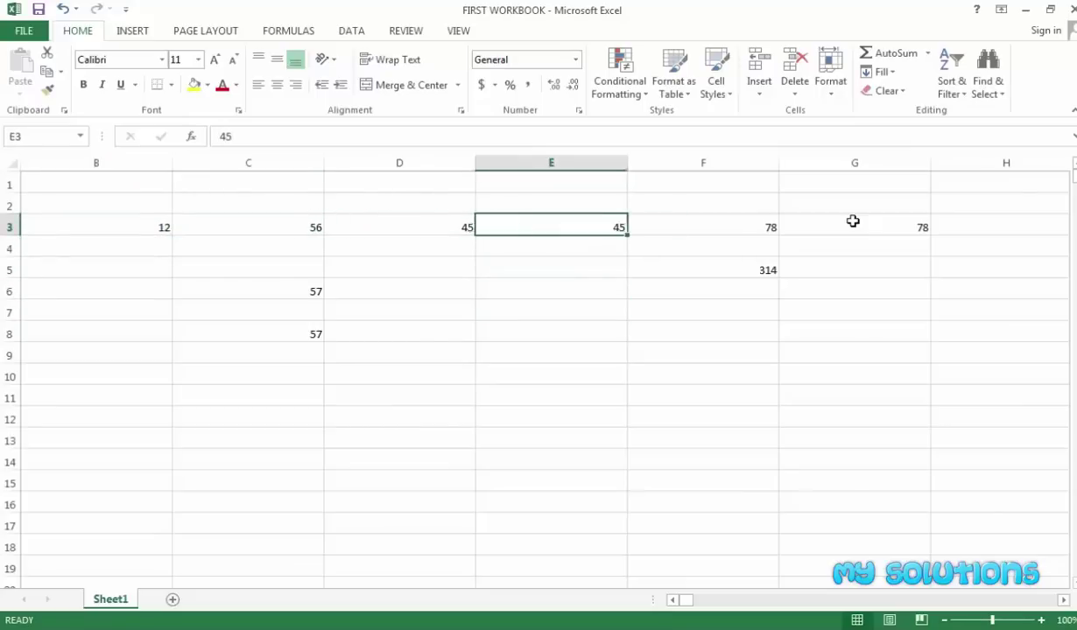
pyautogui.press('Right')
pyautogui.press('Right')
pyautogui.press('Right')
pyautogui.press('Left')
pyautogui.press('Down')
pyautogui.press('Left')
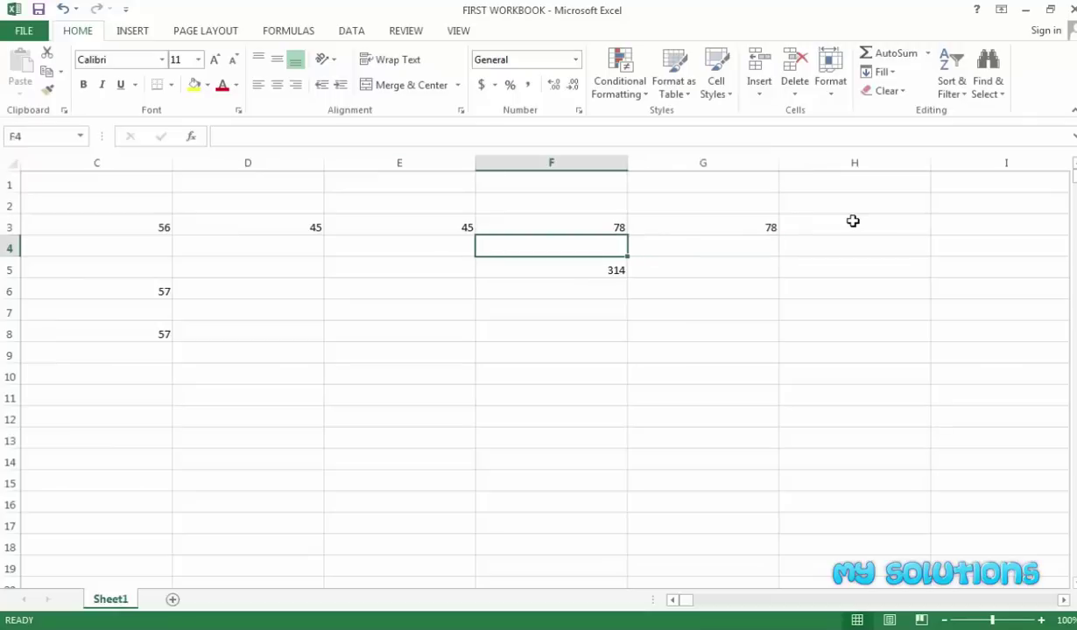
pyautogui.press('Home')
pyautogui.press('Right')
pyautogui.press('Down')
pyautogui.press('Down')
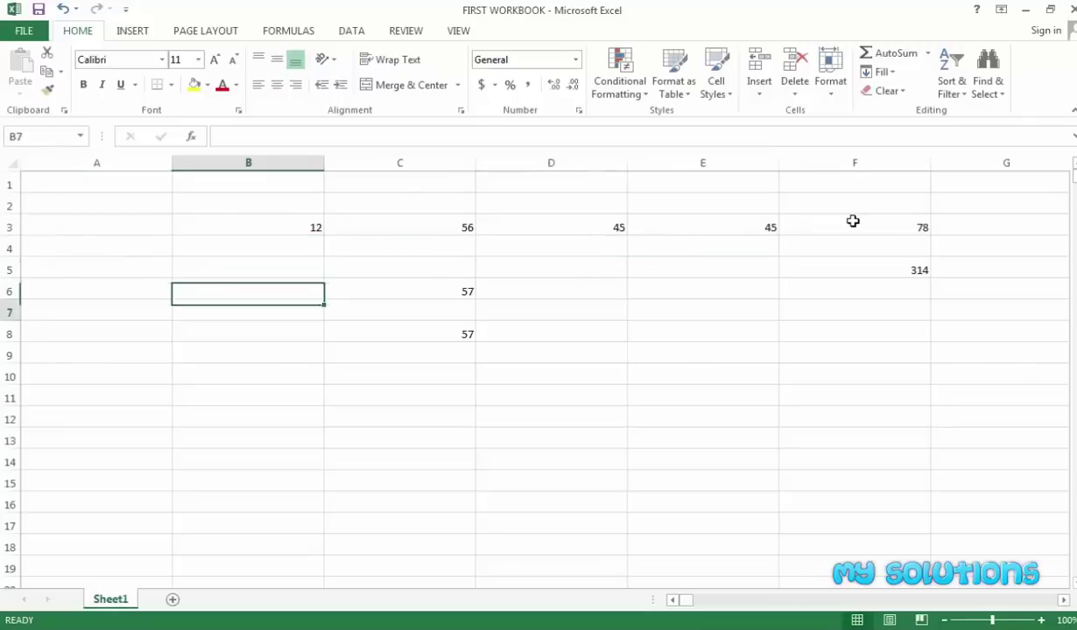
pyautogui.press('Down')
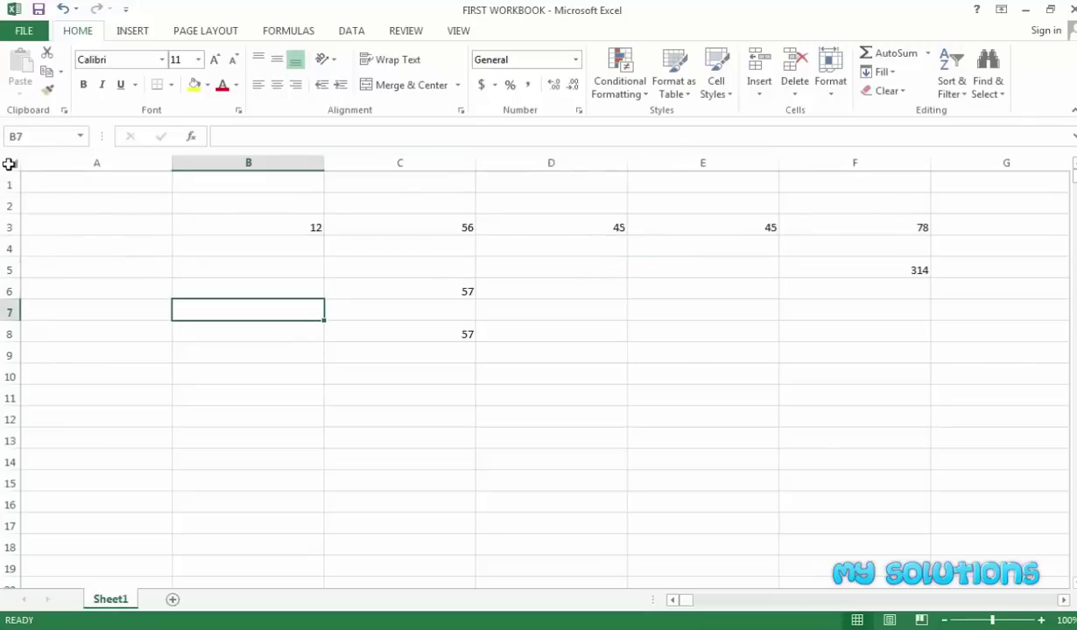
# - Select the whole sheet and set every column width to 20
pyautogui.click(9, 164)
pyautogui.rightClick(221, 163)
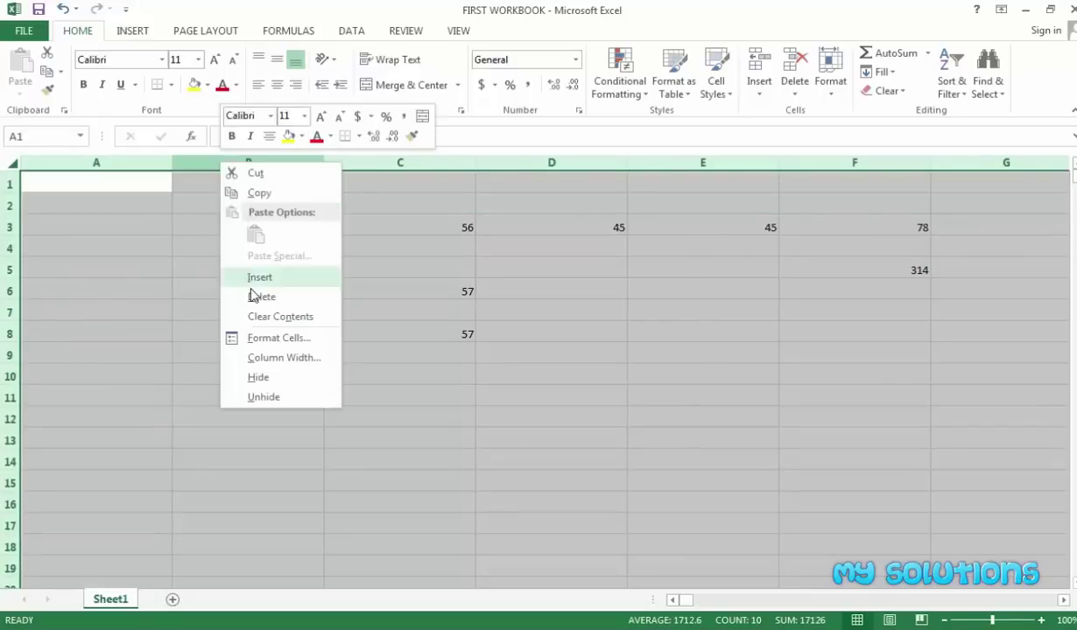
pyautogui.click(263, 357)
pyautogui.write('0')
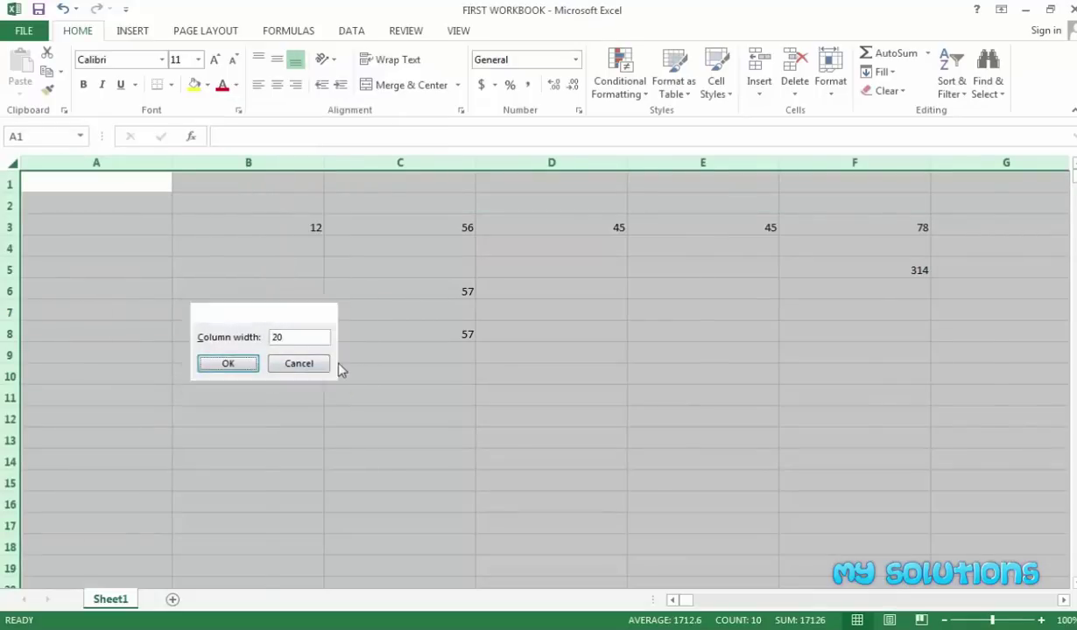
pyautogui.press('Return')
pyautogui.click(154, 332)
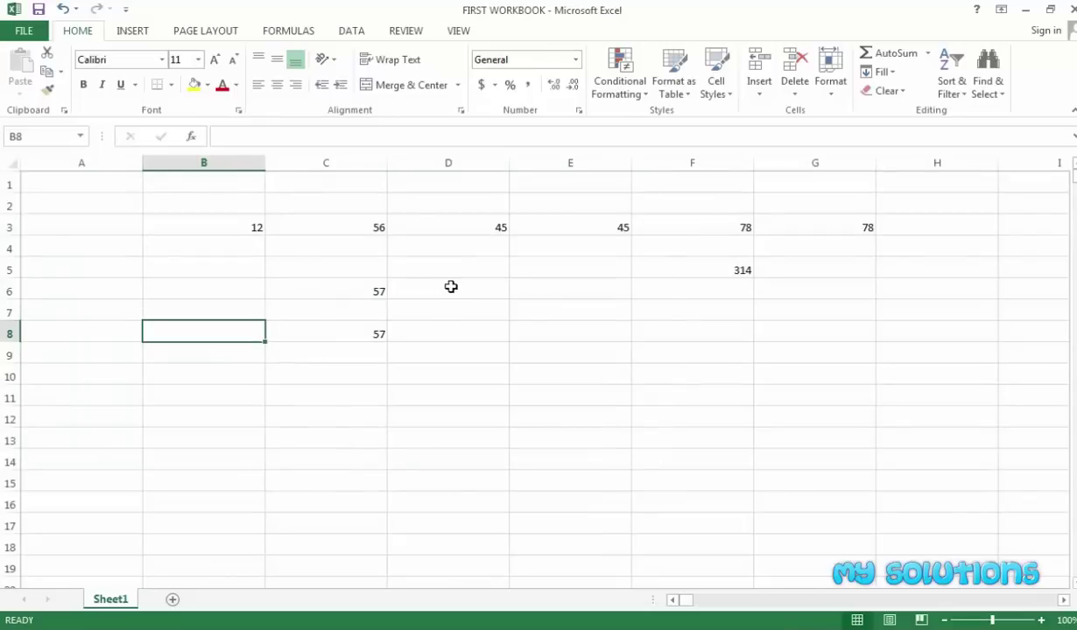
pyautogui.click(533, 292)
# - Enter =AVERAGE(B3:G3) in E6, giving 52.33333333
pyautogui.write('=')
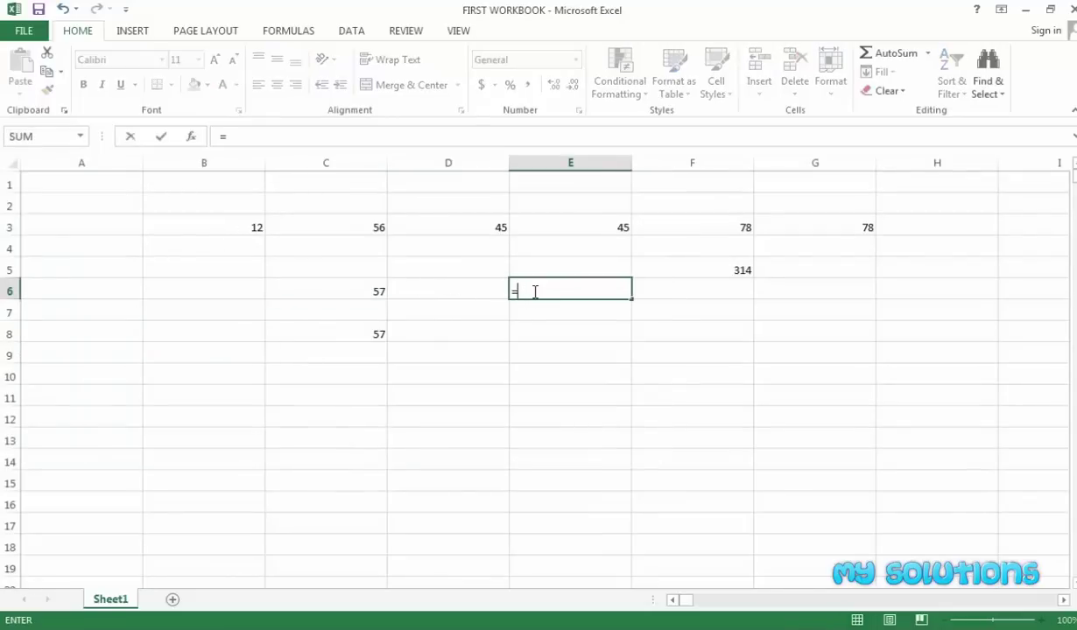
pyautogui.write('AVER')
pyautogui.press('Tab')
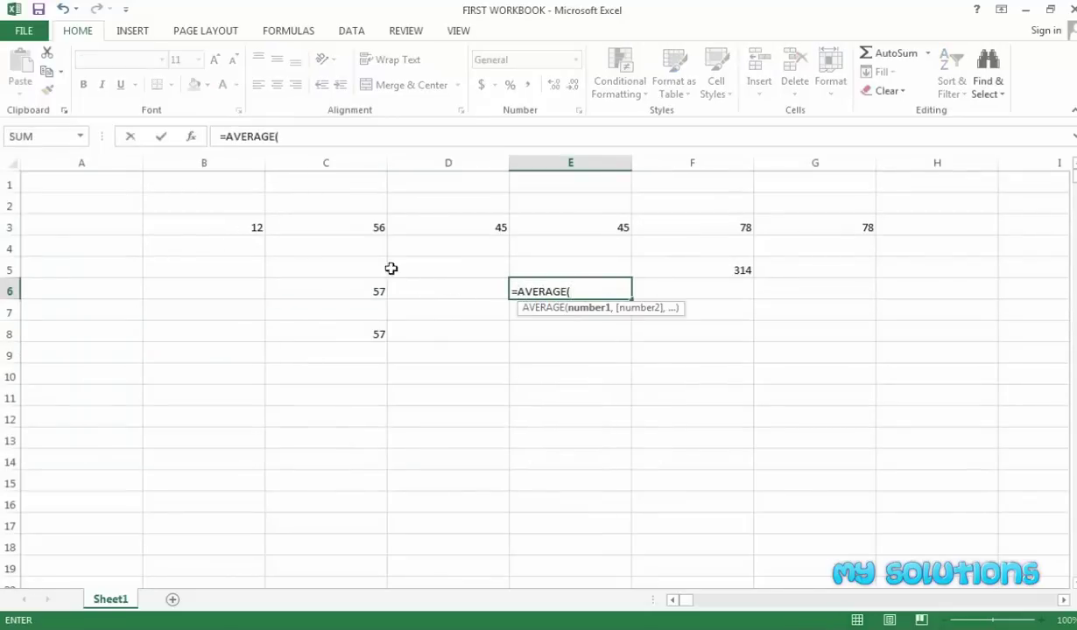
pyautogui.moveTo(232, 226); pyautogui.dragTo(822, 227)
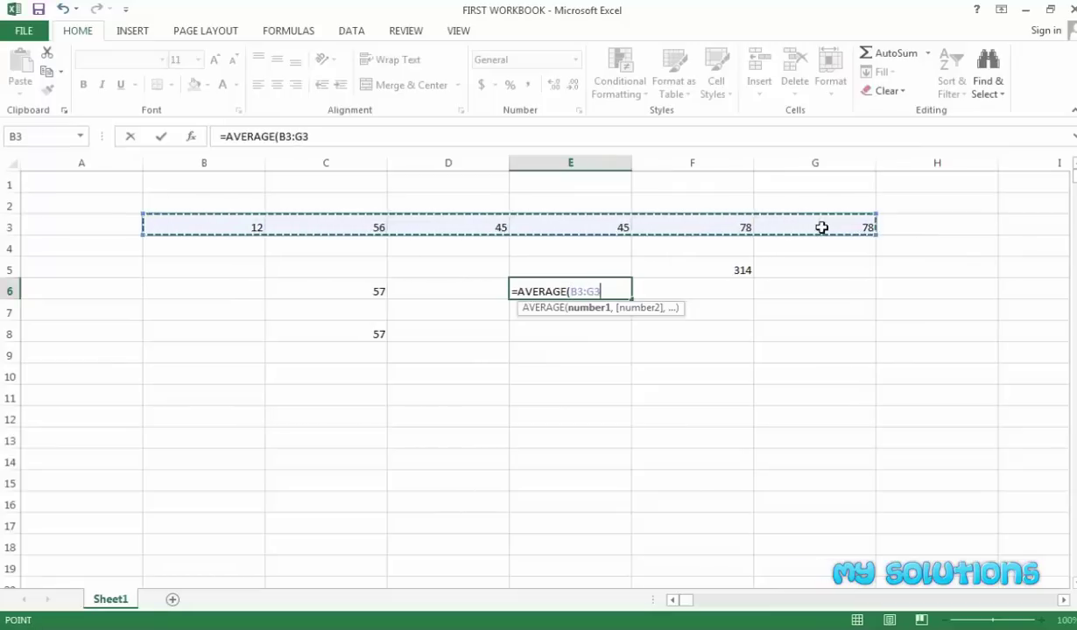
pyautogui.press('Return')
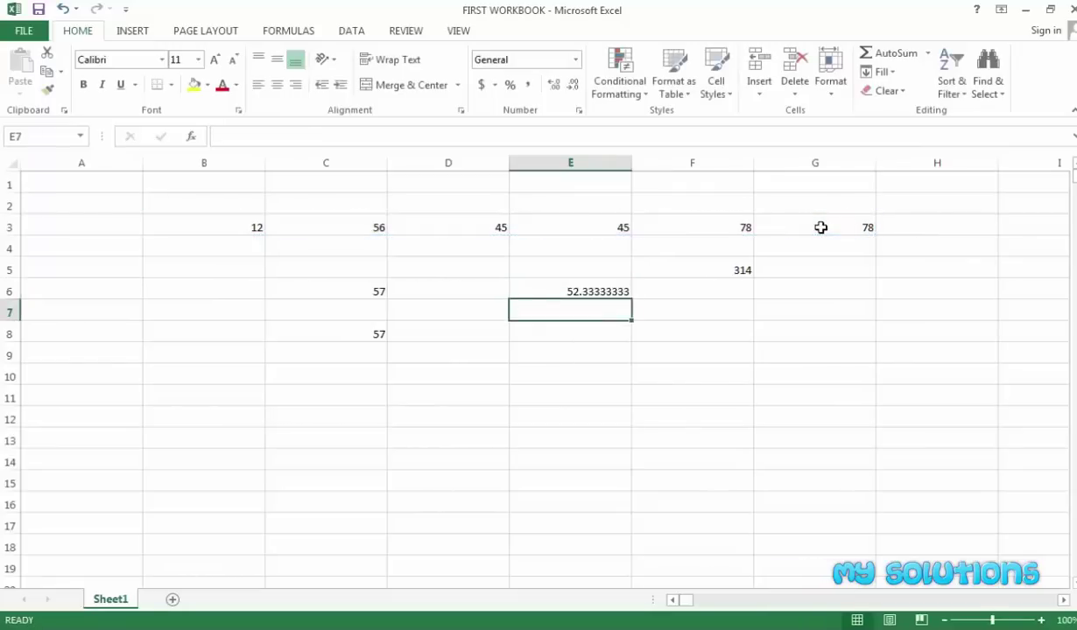
pyautogui.press('Up')
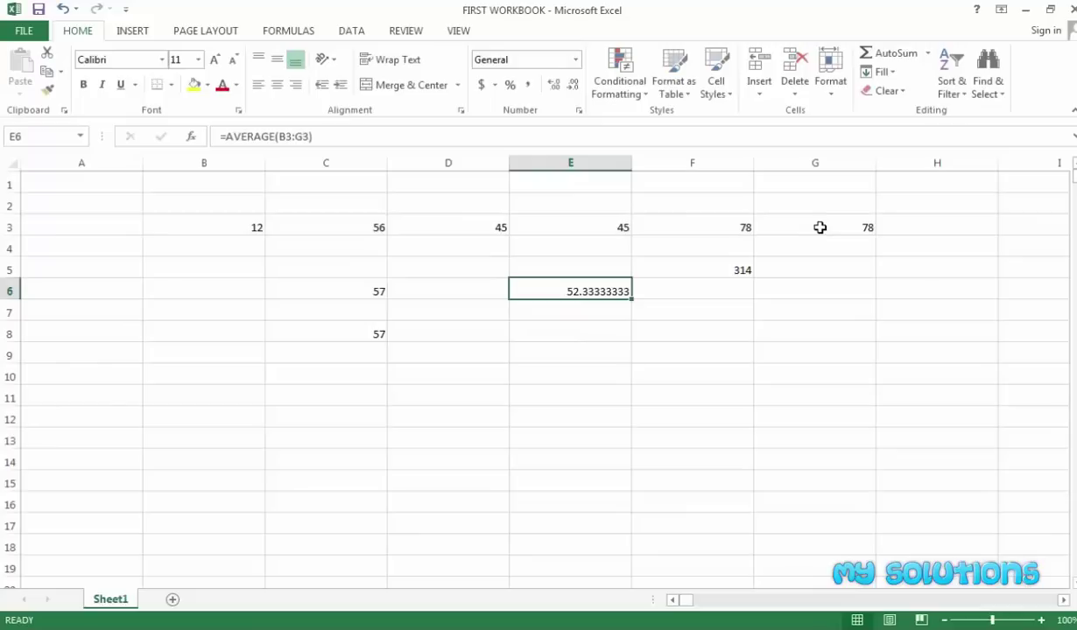
# - Enter =AVERAGE(B3:C3) in E8, giving 34
pyautogui.click(574, 333)
pyautogui.write('=')
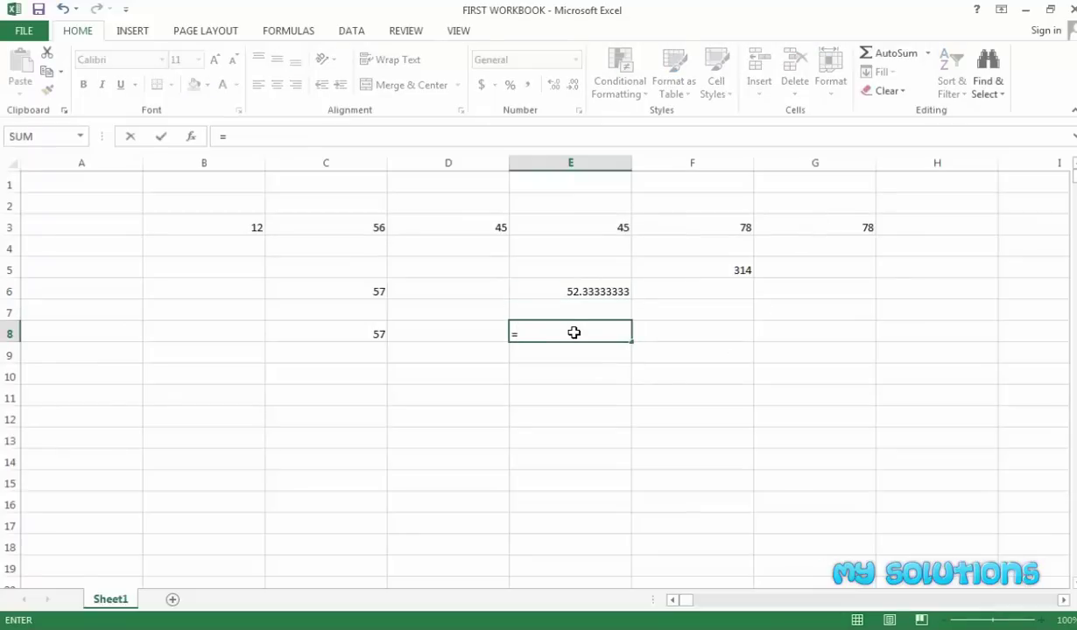
pyautogui.write('A')
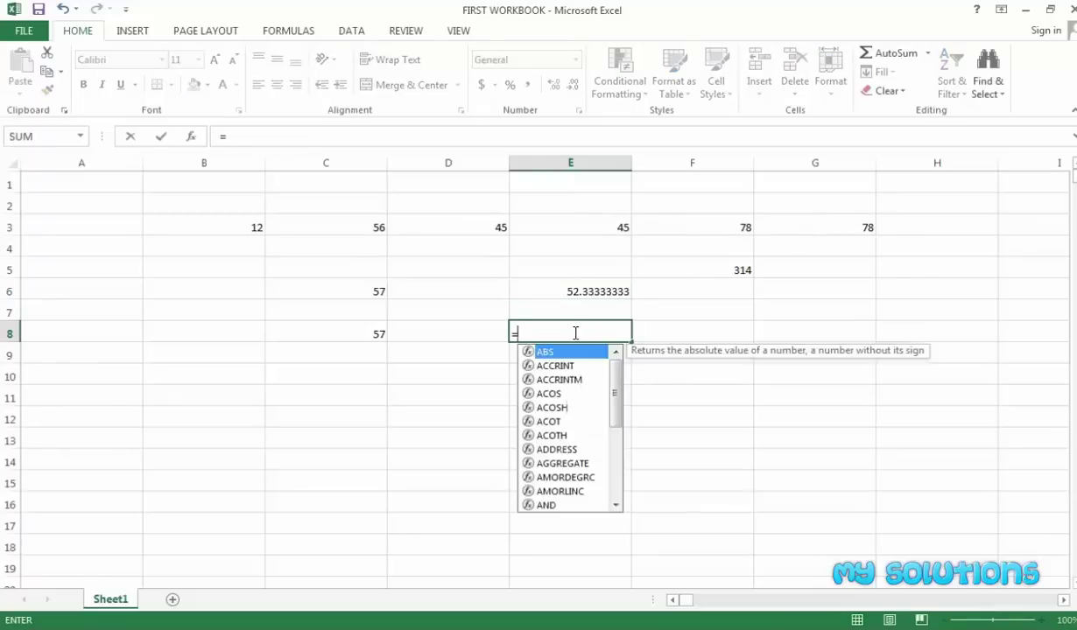
pyautogui.write('VER')
pyautogui.press('Tab')
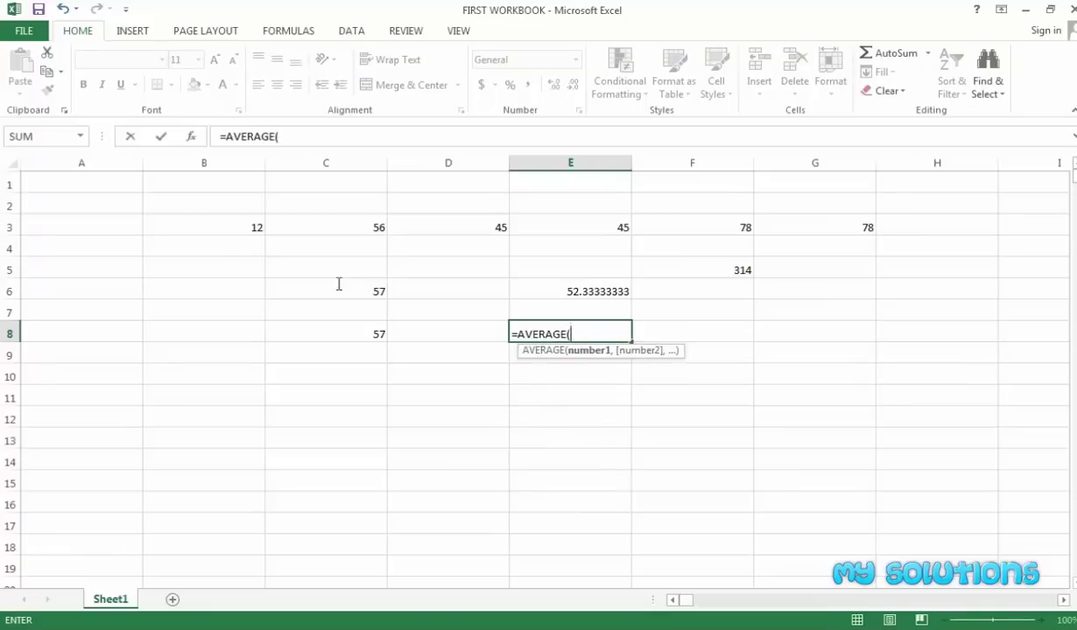
pyautogui.moveTo(213, 223); pyautogui.dragTo(329, 225)
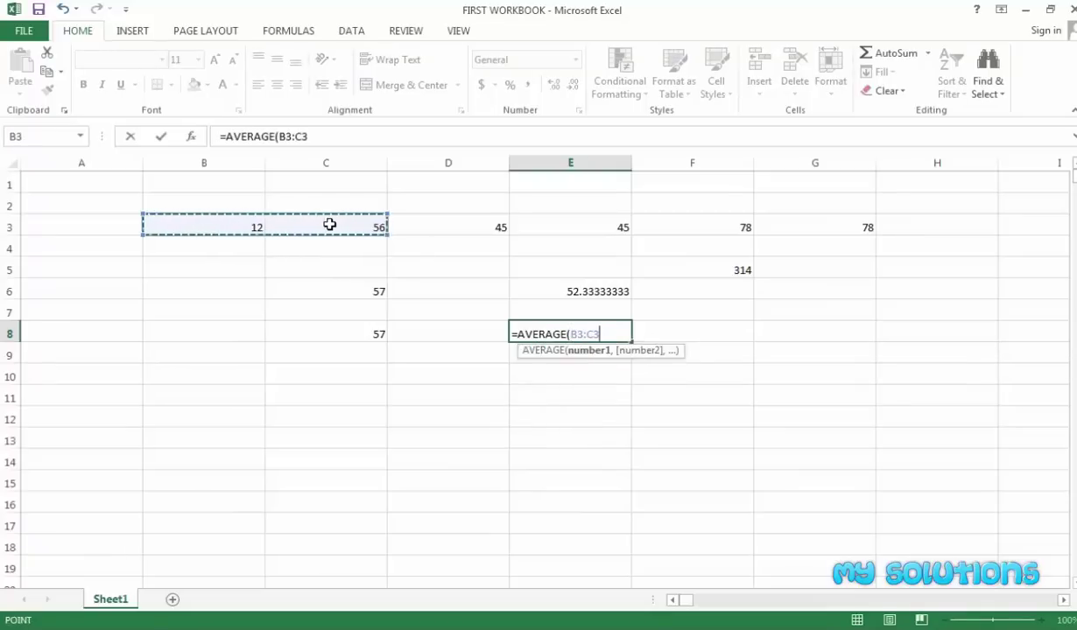
pyautogui.press('Return')
pyautogui.press('Up')
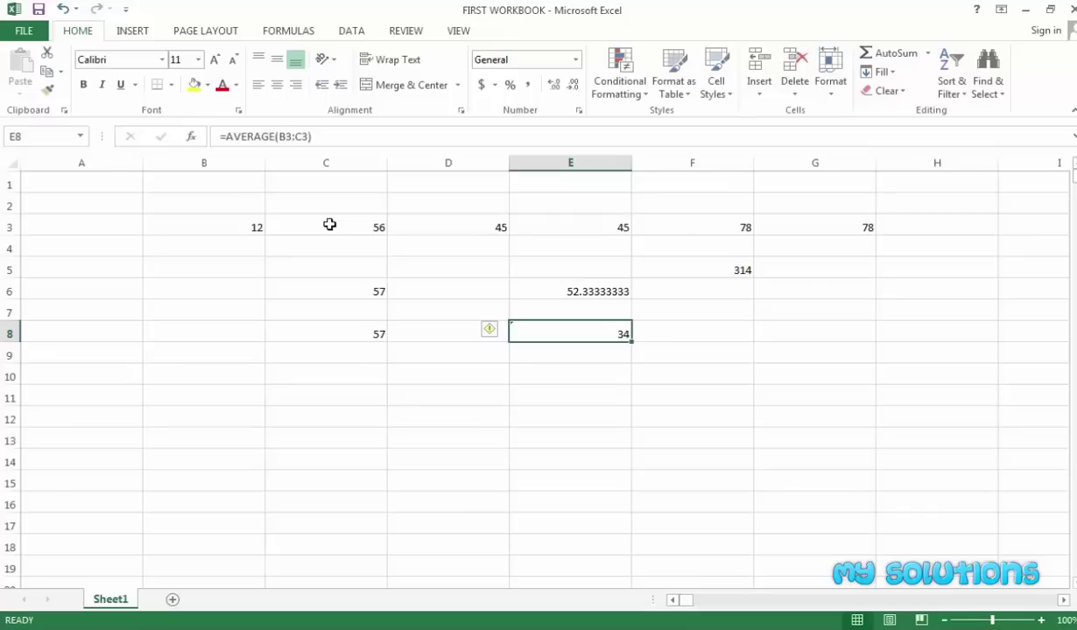
pyautogui.press('Down')
pyautogui.press('Down')
pyautogui.press('Down')
# - Enter =PRODUCT(B3:C3) in D11, giving 672
pyautogui.press('Left')
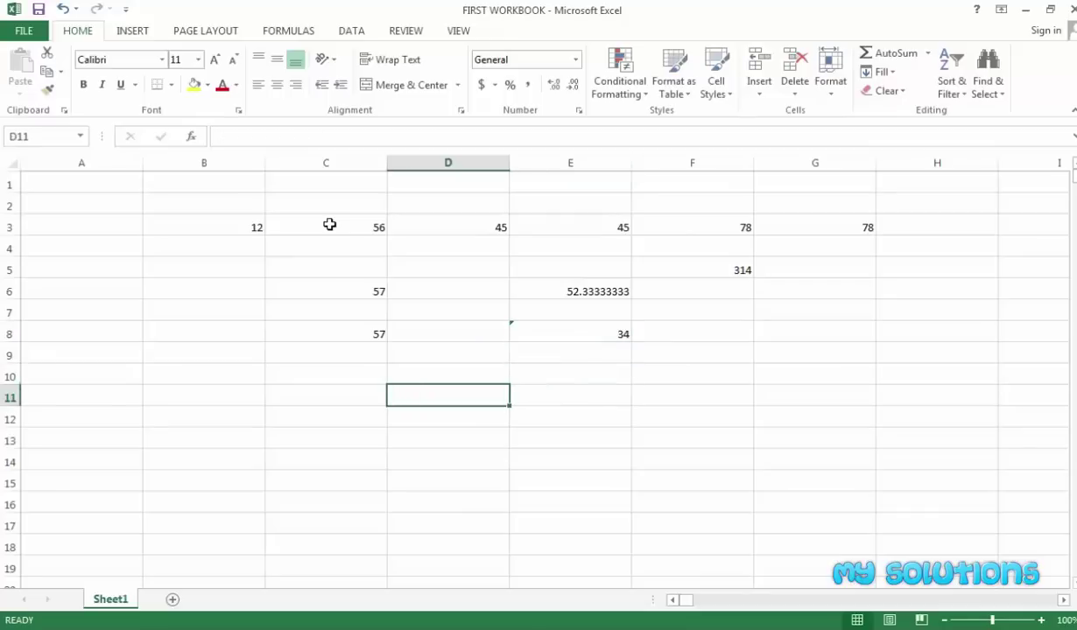
pyautogui.write('=PROD')
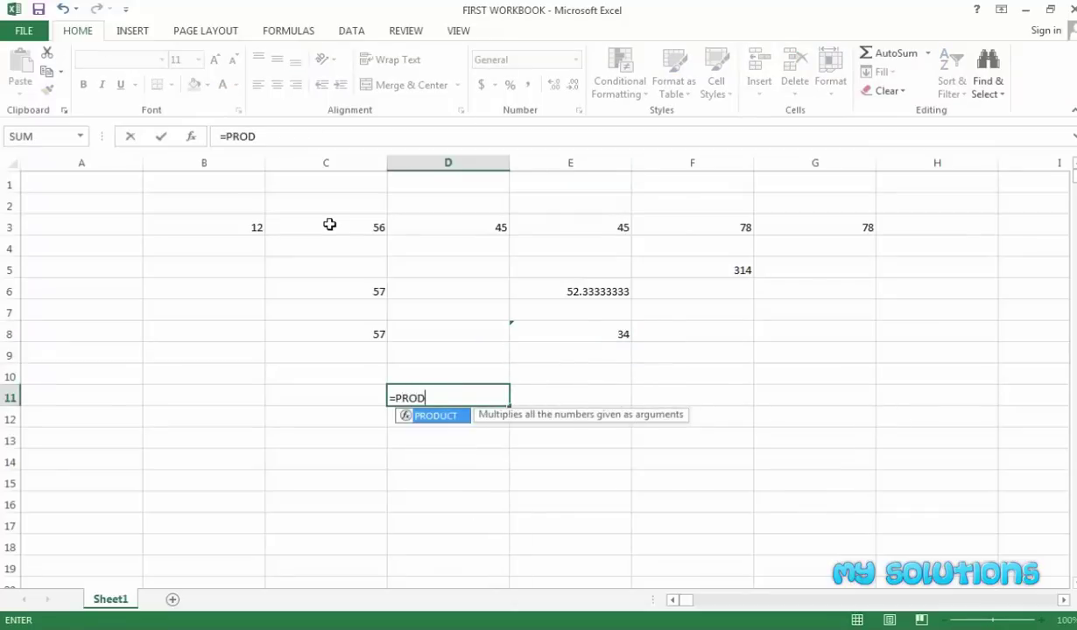
pyautogui.write('UCT(')
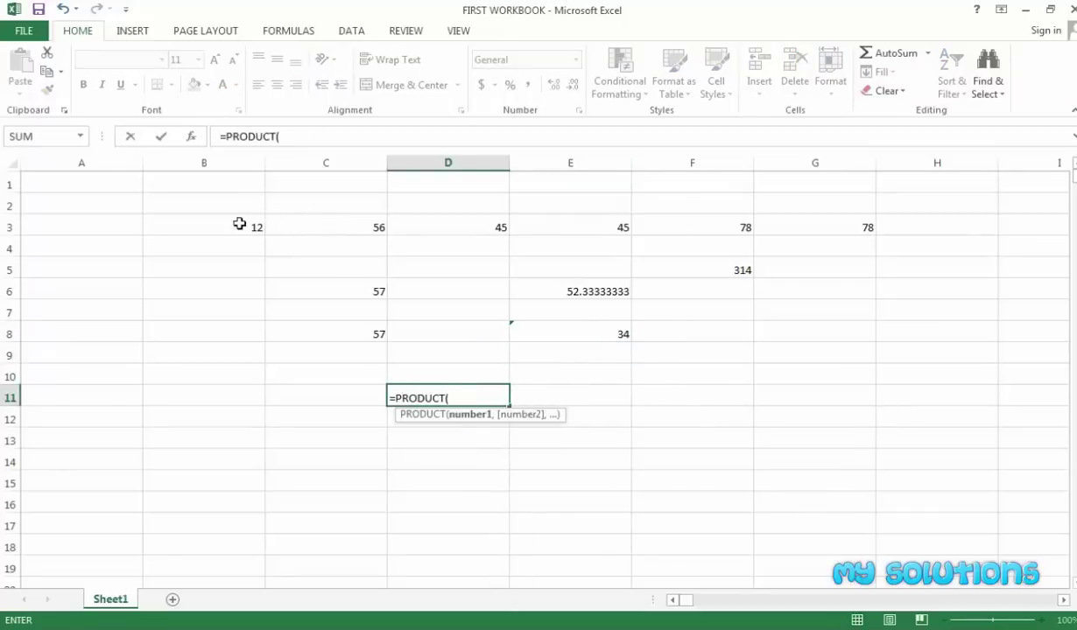
pyautogui.moveTo(240, 225); pyautogui.dragTo(285, 226)
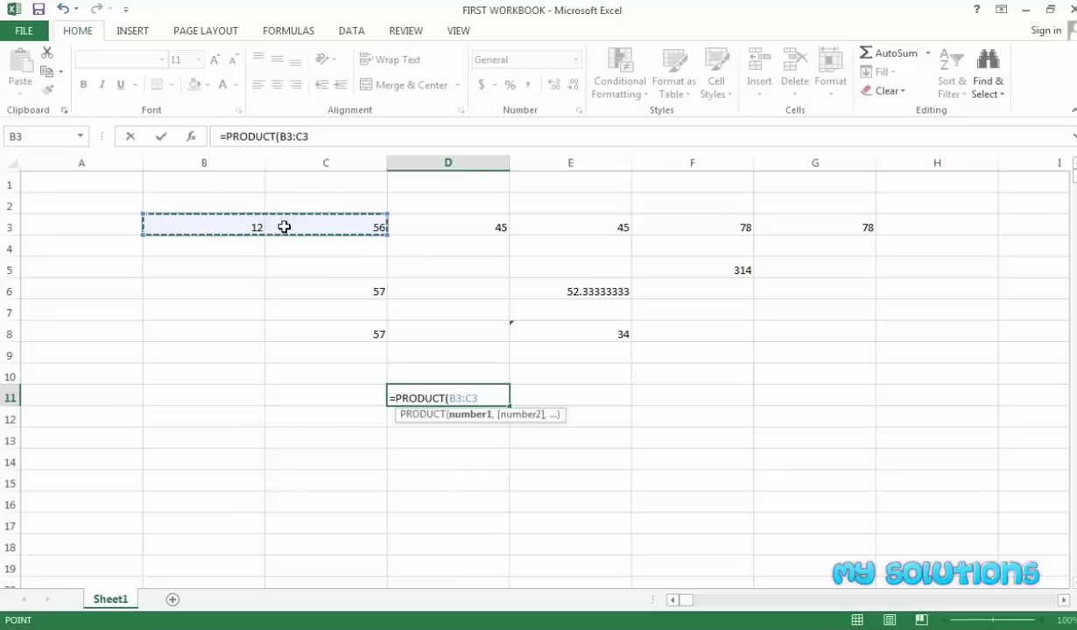
pyautogui.write(')')
pyautogui.press('Return')
pyautogui.press('Up')
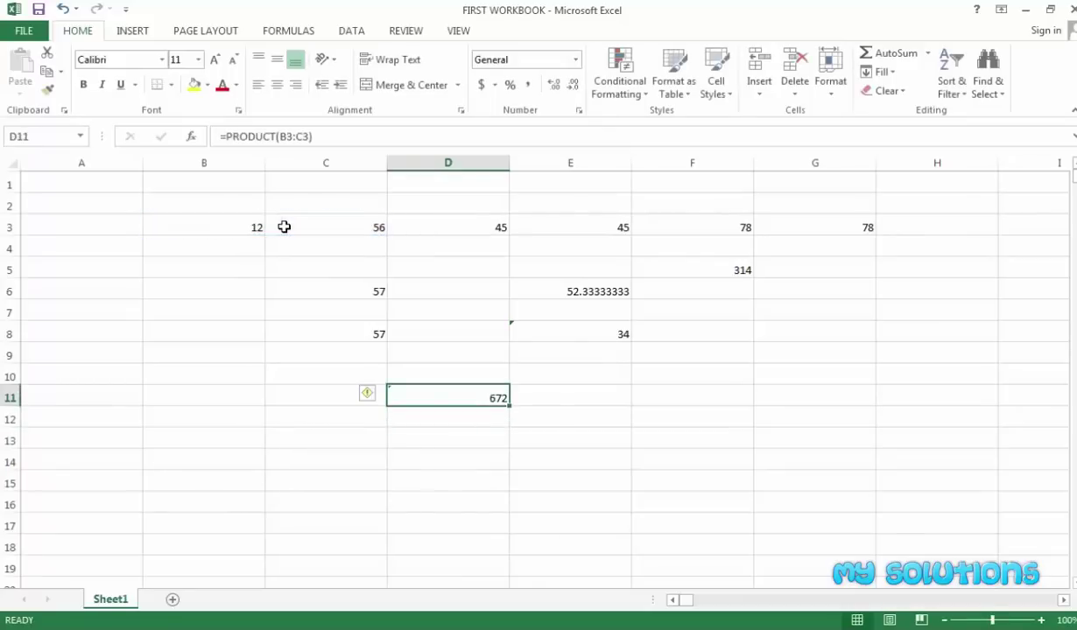
# - Enter =PRODUCT(B3,E3) in D13, giving 540
pyautogui.press('Down')
pyautogui.press('Down')
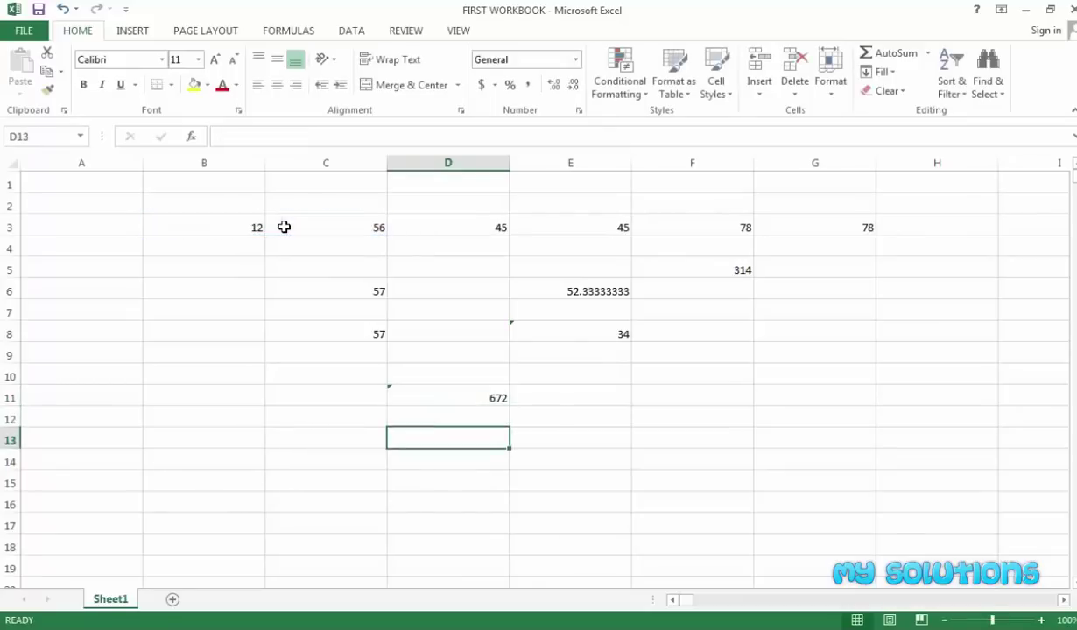
pyautogui.write('=')
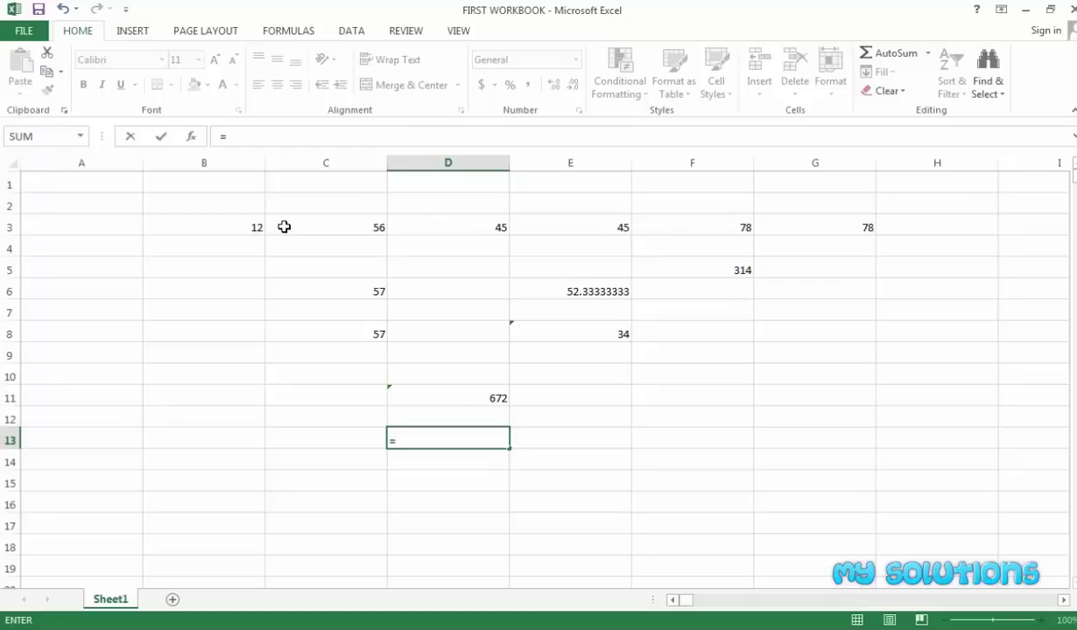
pyautogui.write('PROD')
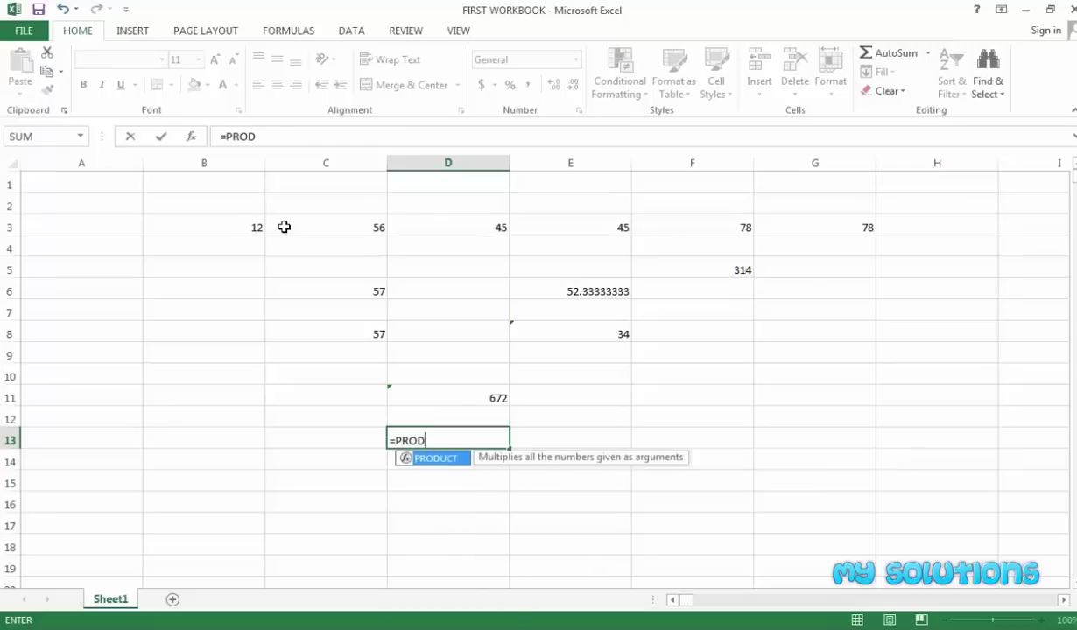
pyautogui.press('Tab')
pyautogui.click(256, 226)
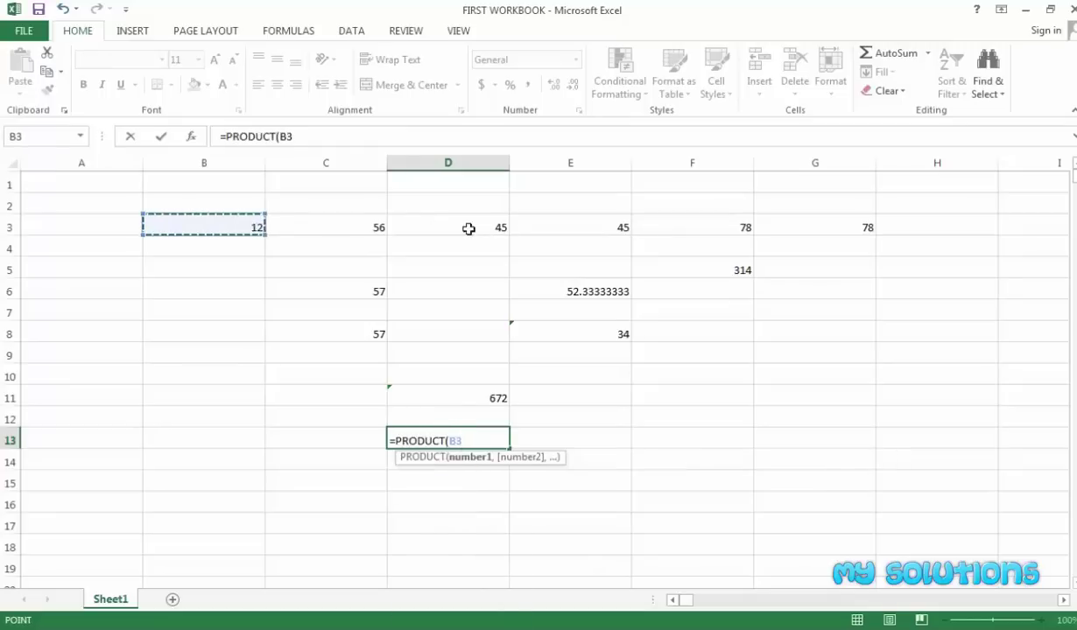
pyautogui.write(',')
pyautogui.click(595, 224)
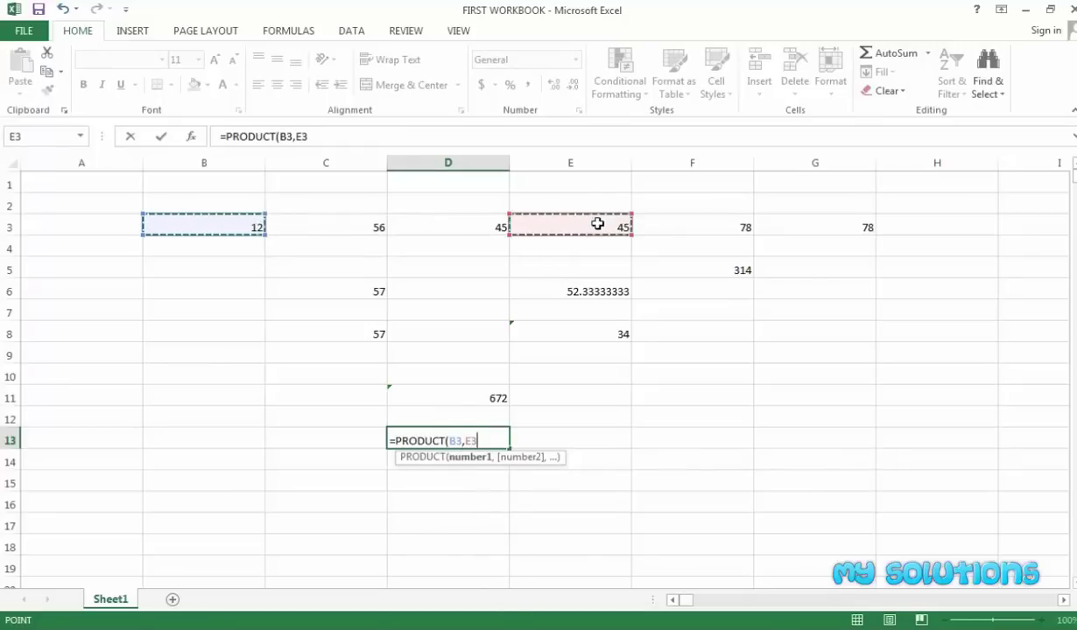
pyautogui.press('Return')
pyautogui.press('Up')
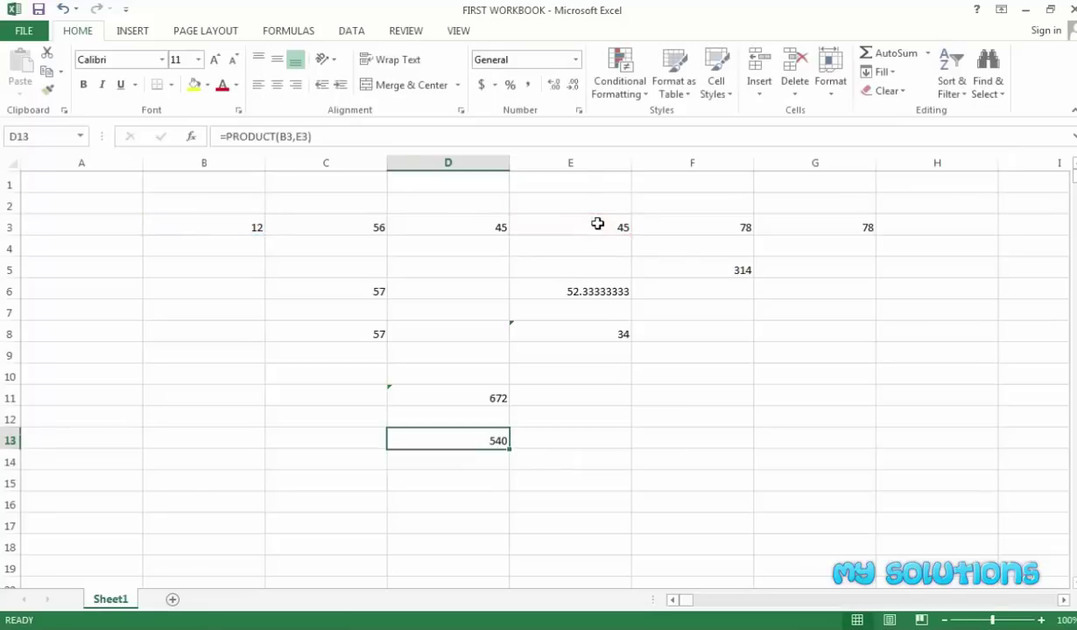
pyautogui.press('Up')
pyautogui.press('Up')
pyautogui.press('Up')
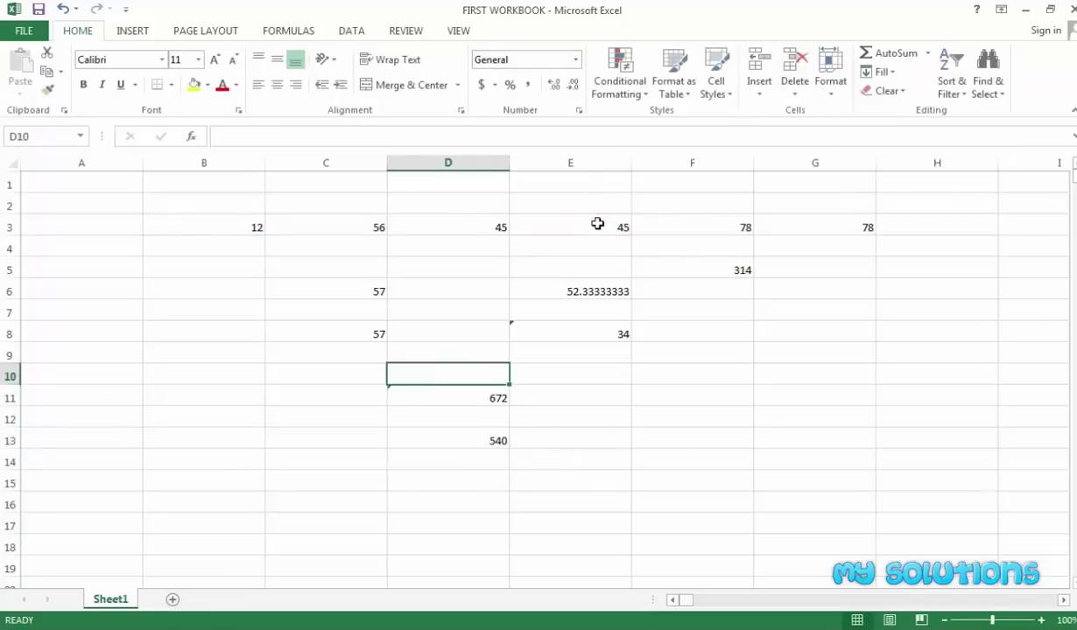
# - Enter =(B3/C6) in E10, giving 0.210526316
pyautogui.press('Right')
pyautogui.write('=')
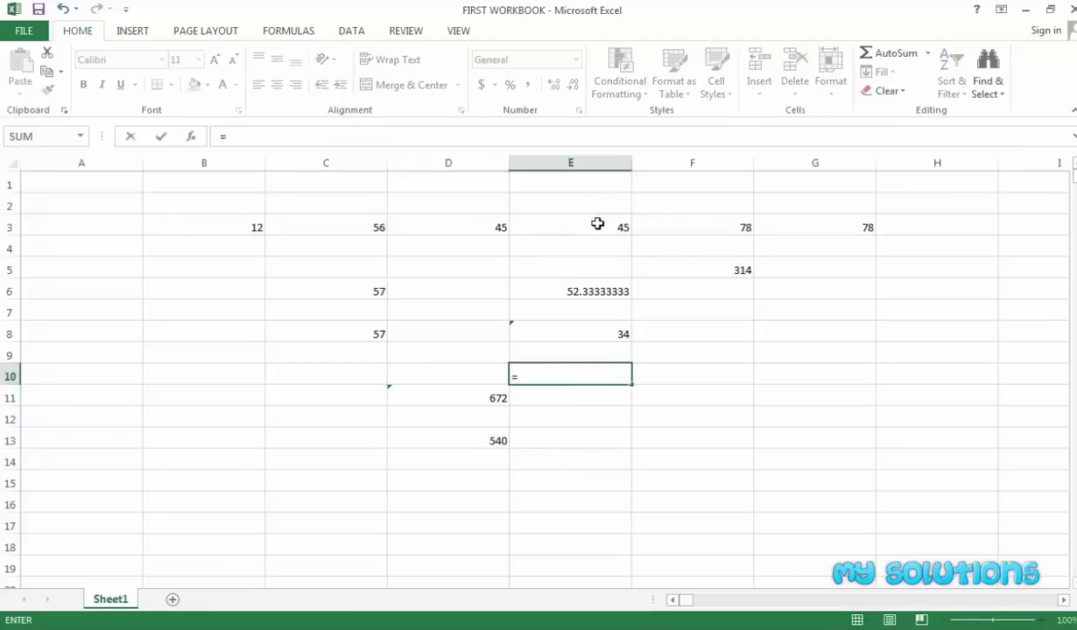
pyautogui.write('(')
pyautogui.click(249, 224)
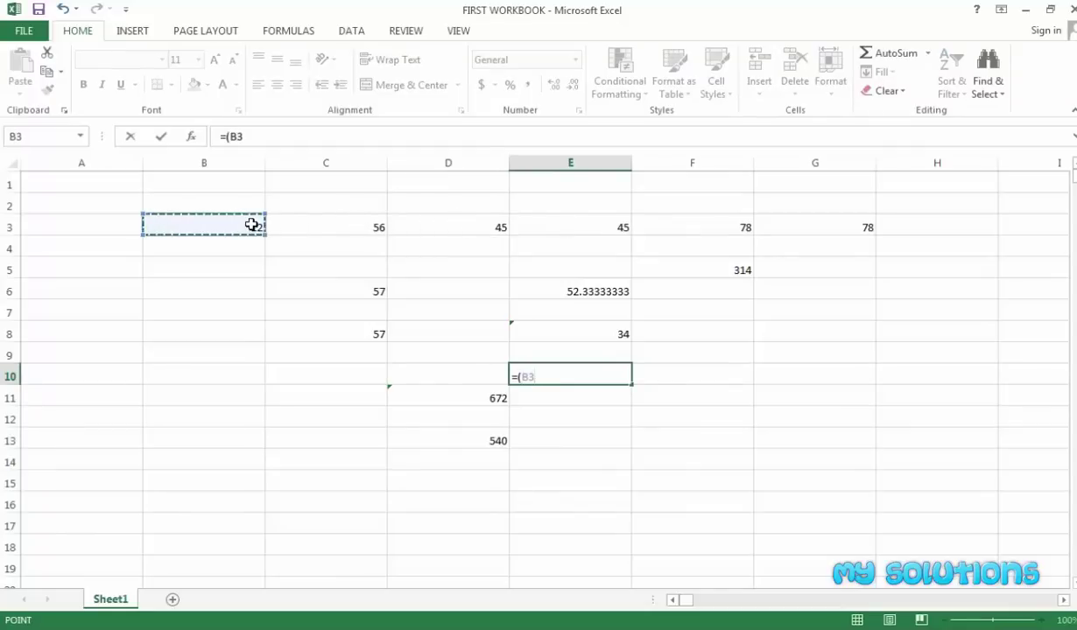
pyautogui.write('/')
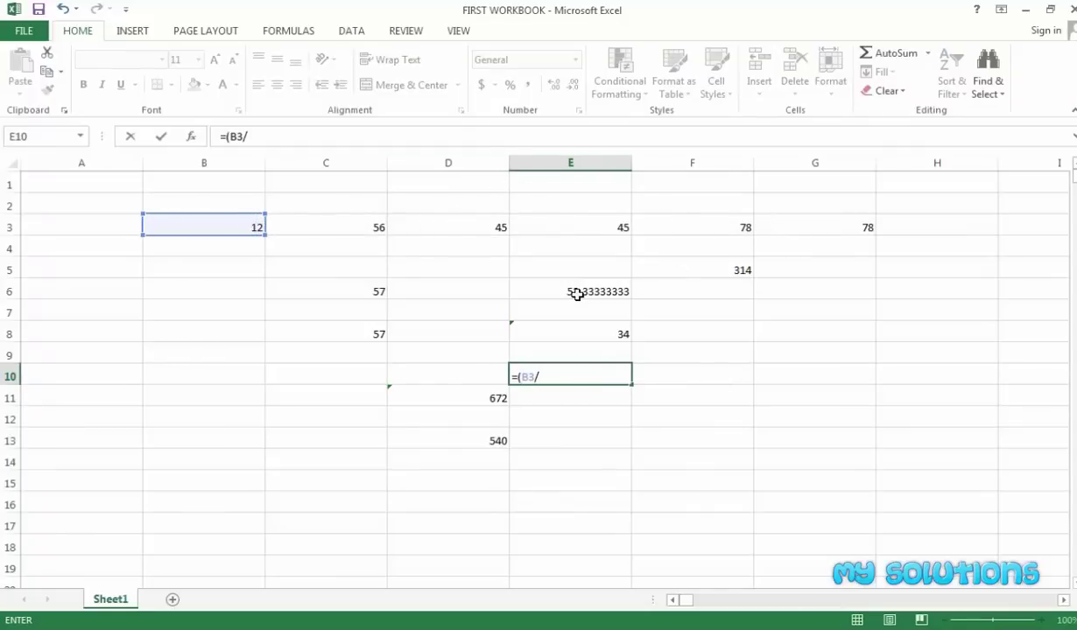
pyautogui.click(375, 289)
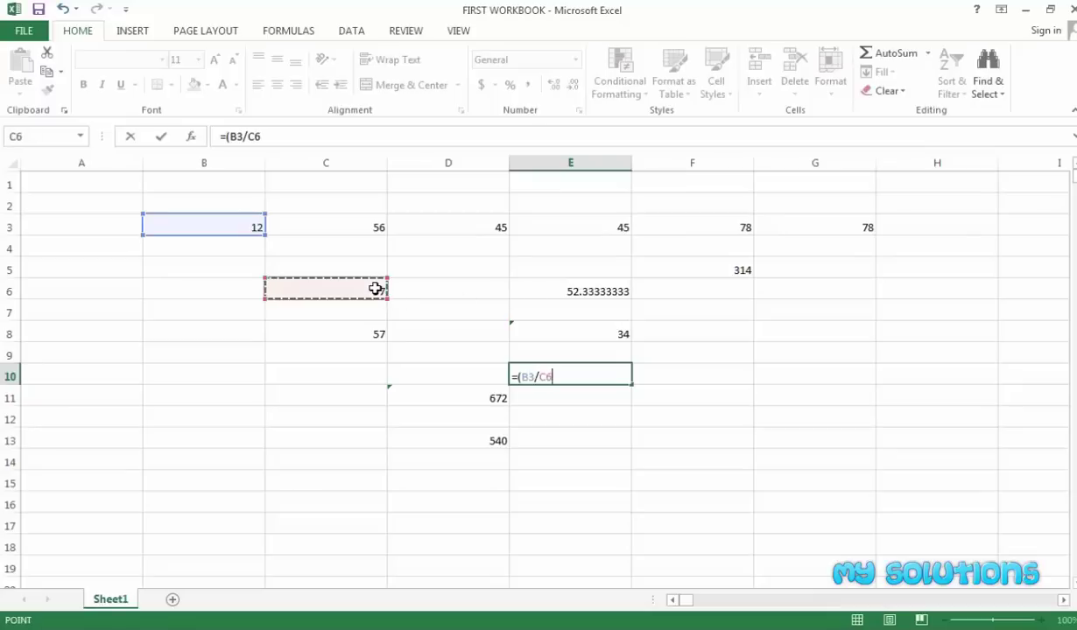
pyautogui.write(')')
pyautogui.press('Return')
pyautogui.press('Up')
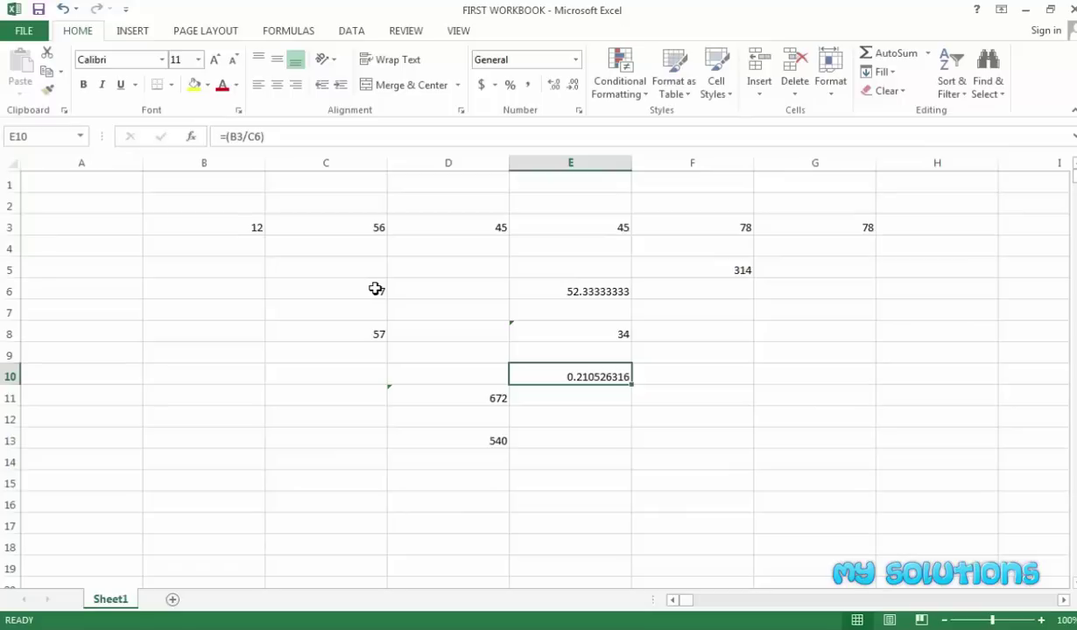
pyautogui.press('Down')
pyautogui.press('Up')
pyautogui.press('Up')
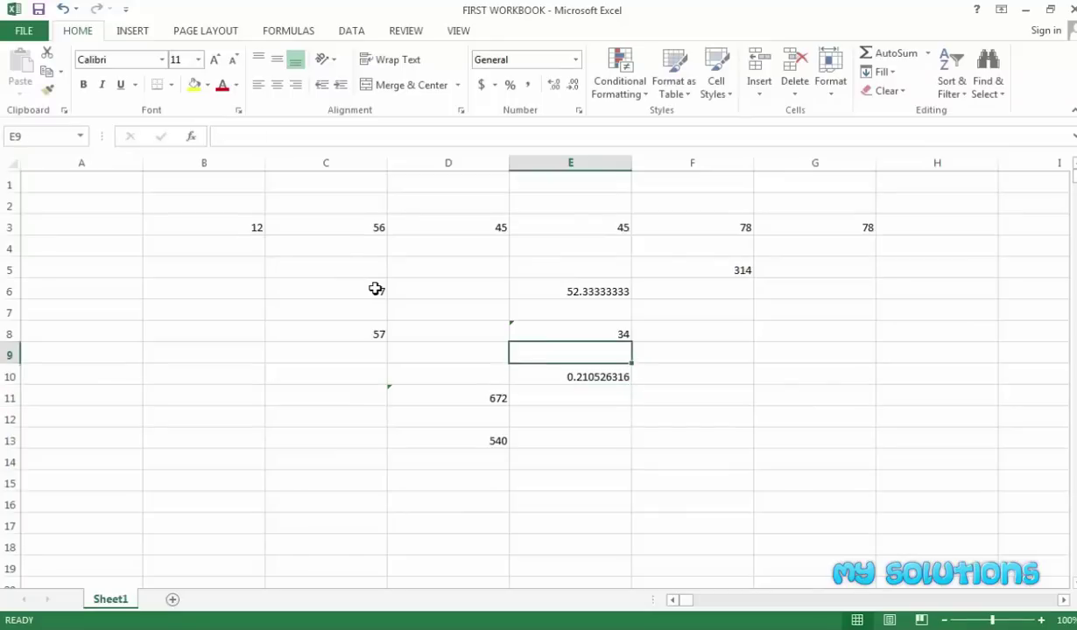
pyautogui.press('Right')
pyautogui.press('Right')
# - Enter the division formula =(E3/B3) in F10
pyautogui.press('Down')
pyautogui.press('Left')
pyautogui.write('=(')
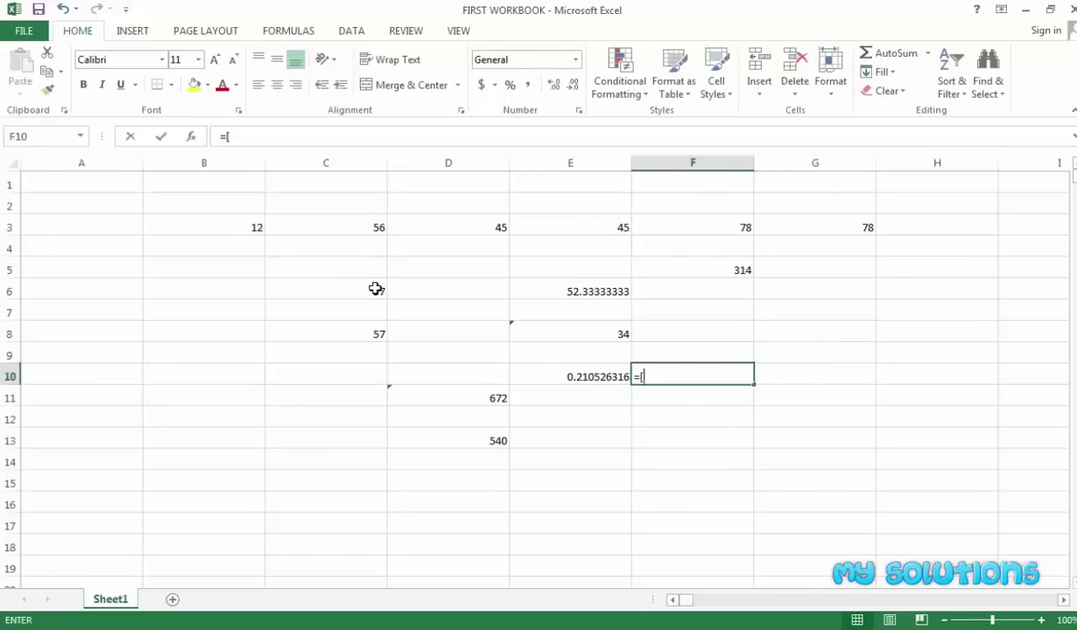
pyautogui.press('BackSpace')
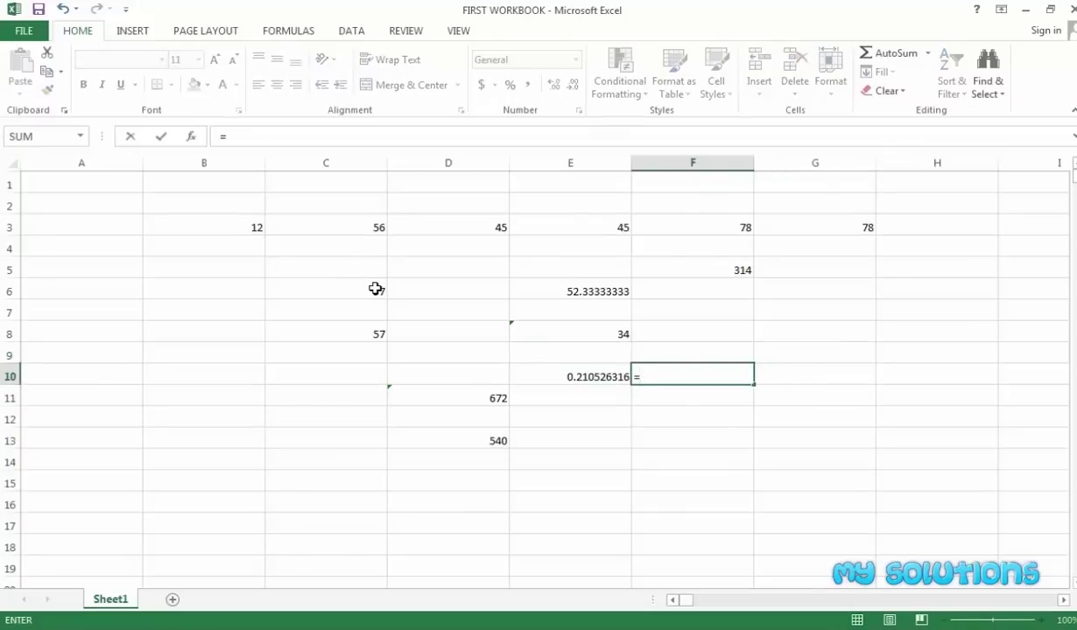
pyautogui.click(546, 227)
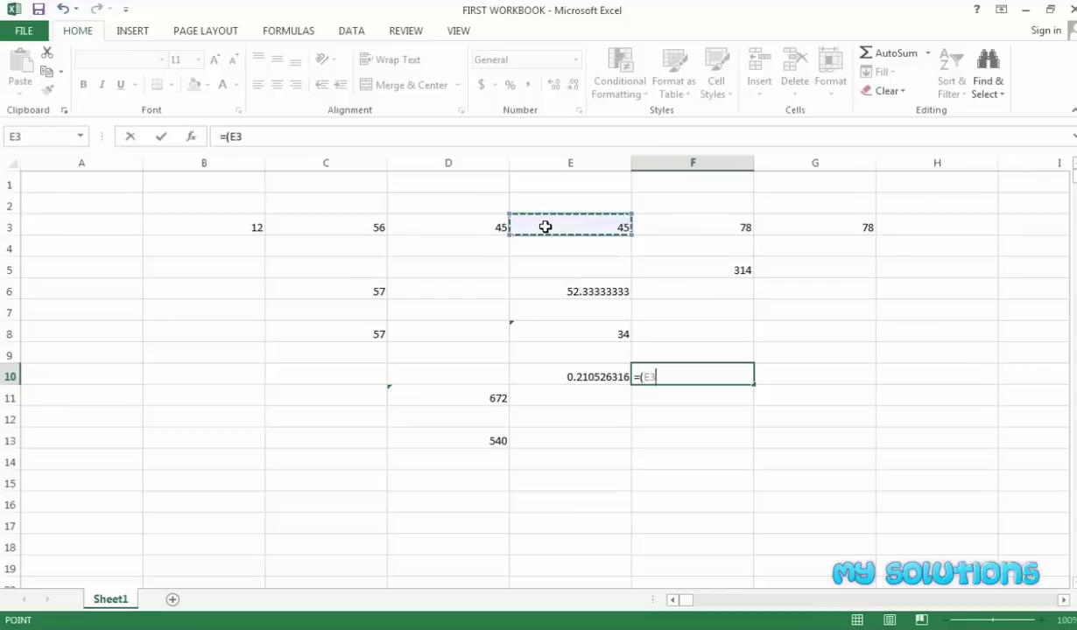
pyautogui.write('/')
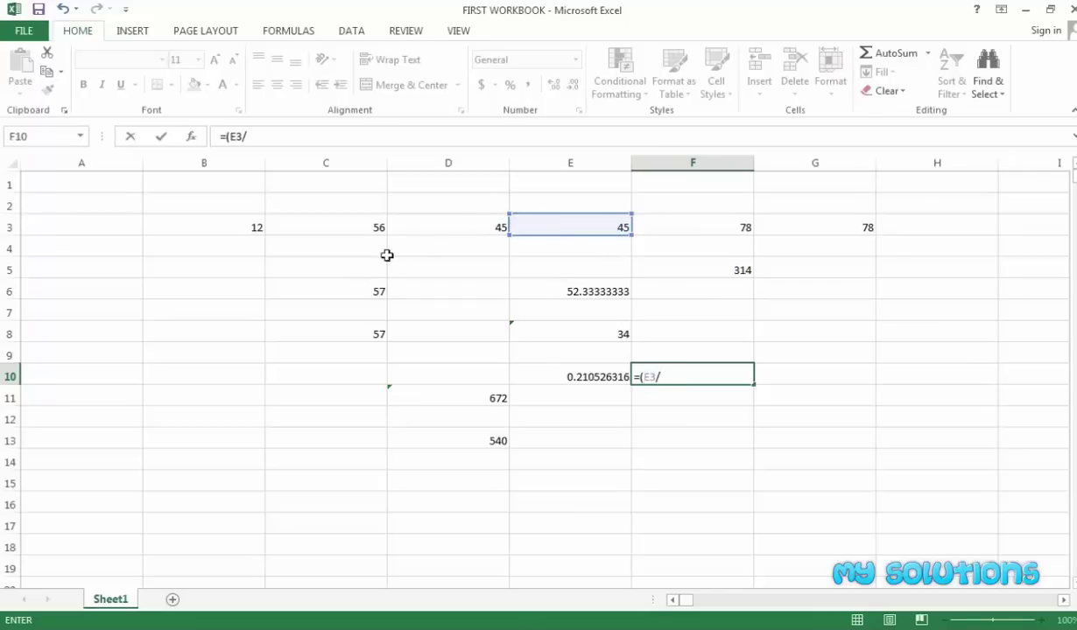
pyautogui.click(249, 229)
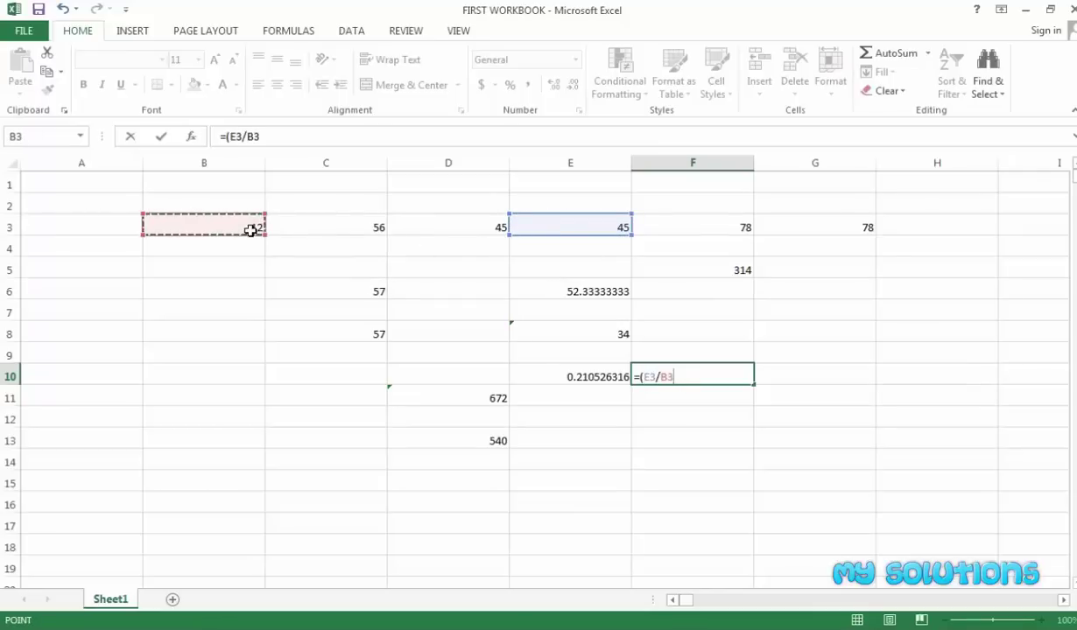
pyautogui.write(')')
pyautogui.press('Return')
pyautogui.press('Up')
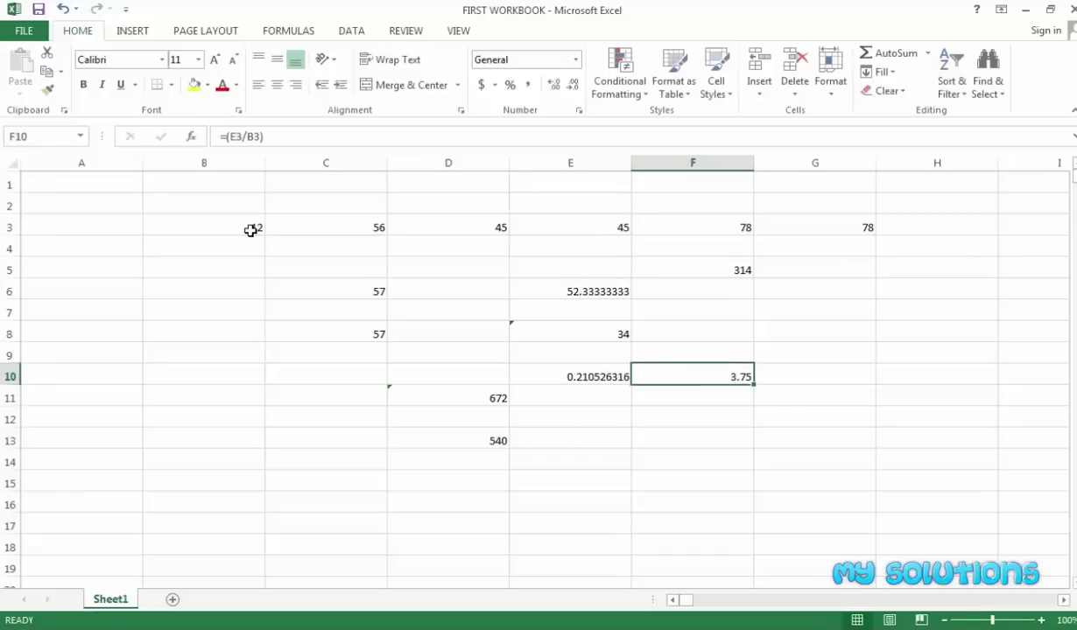
# - Change the F10 formula to the subtraction =(E3-B3), showing 33
pyautogui.press('F2')
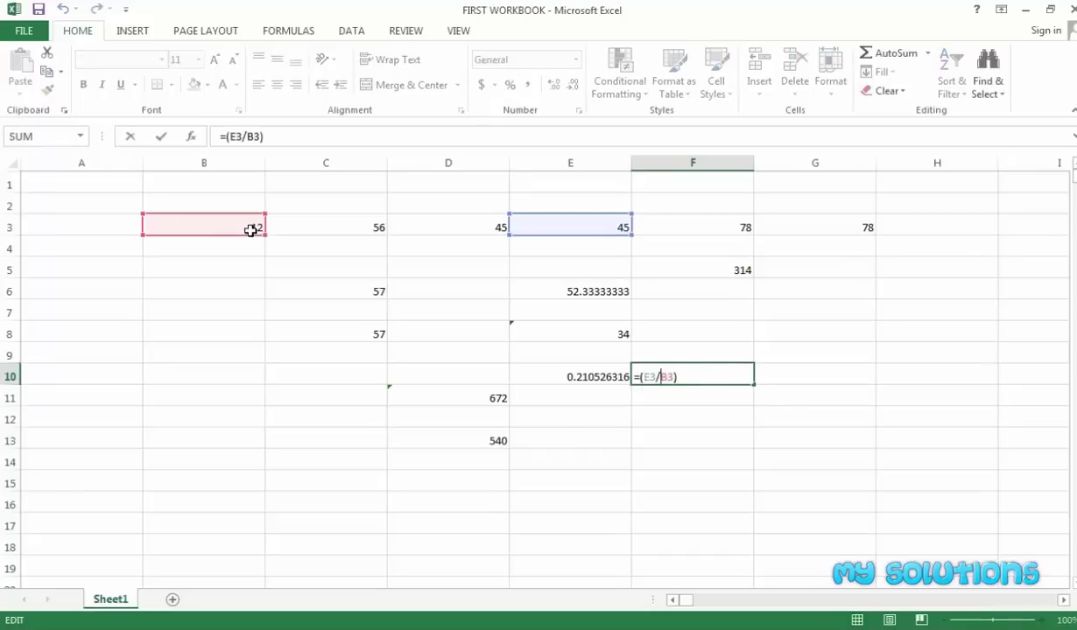
pyautogui.press('BackSpace')
pyautogui.write('-')
pyautogui.press('Return')
pyautogui.press('Up')
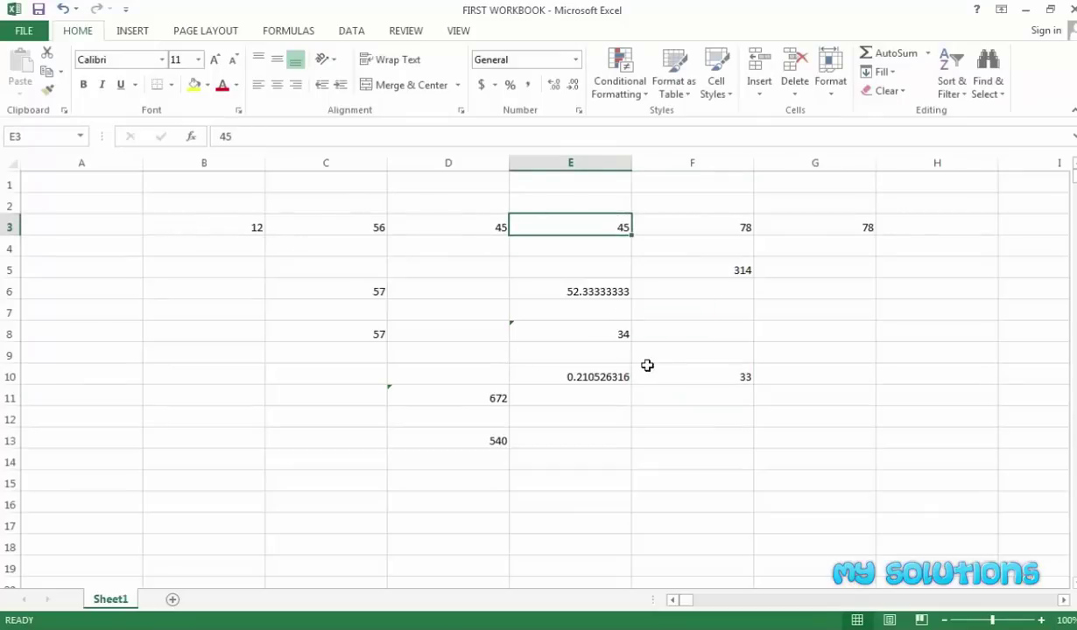
pyautogui.click(669, 373)
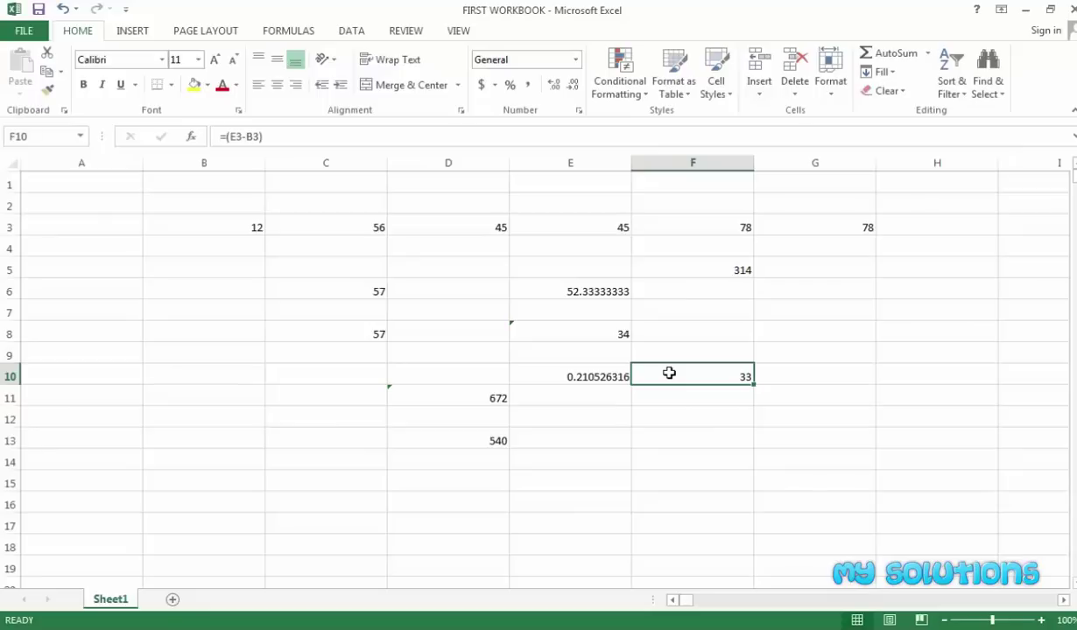
# - Total B3:G3 into H3 with AutoSum and check the resulting sum formula
pyautogui.moveTo(190, 224); pyautogui.dragTo(816, 231)
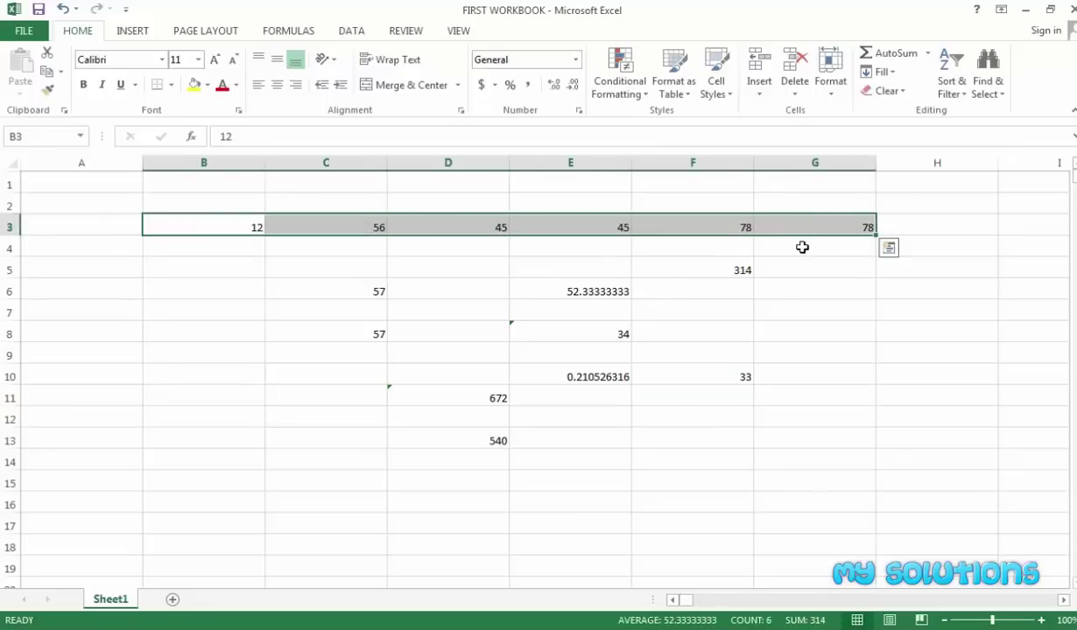
pyautogui.click(886, 53)
pyautogui.click(891, 270)
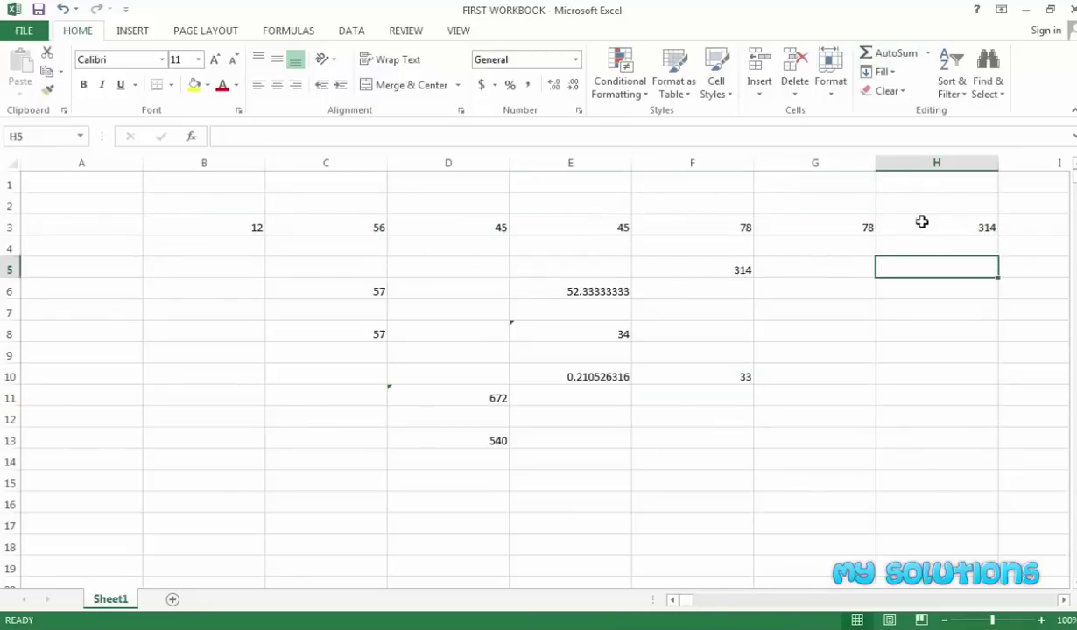
pyautogui.click(920, 223)
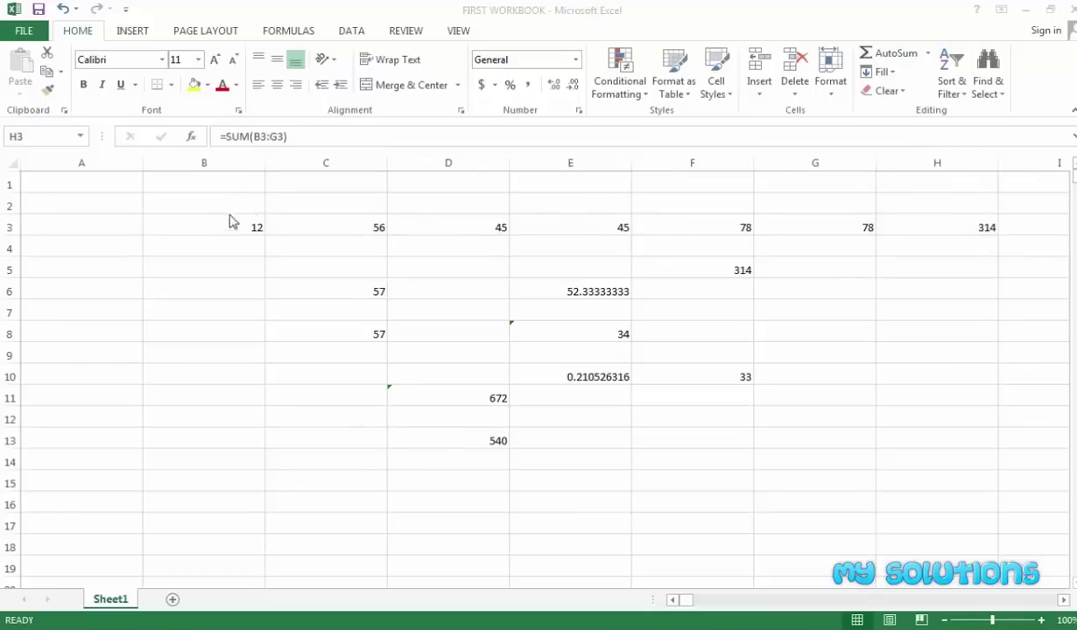
pyautogui.moveTo(175, 214)
pyautogui.mouseDown()
pyautogui.moveTo(416, 241)
pyautogui.moveTo(832, 224)
pyautogui.mouseUp()
pyautogui.click(896, 225)
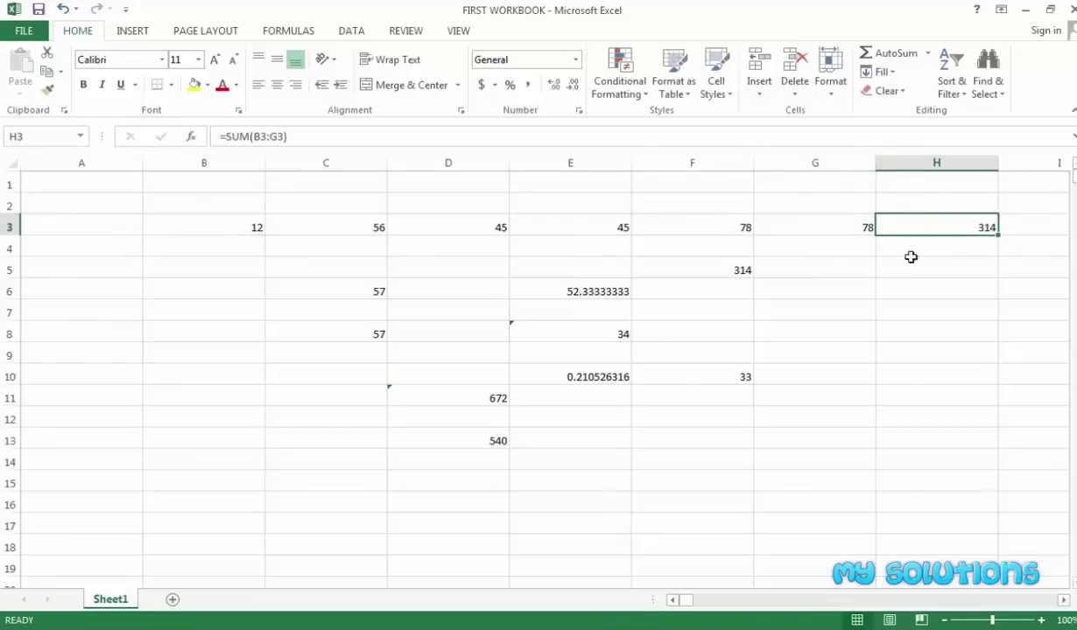
pyautogui.click(886, 289)
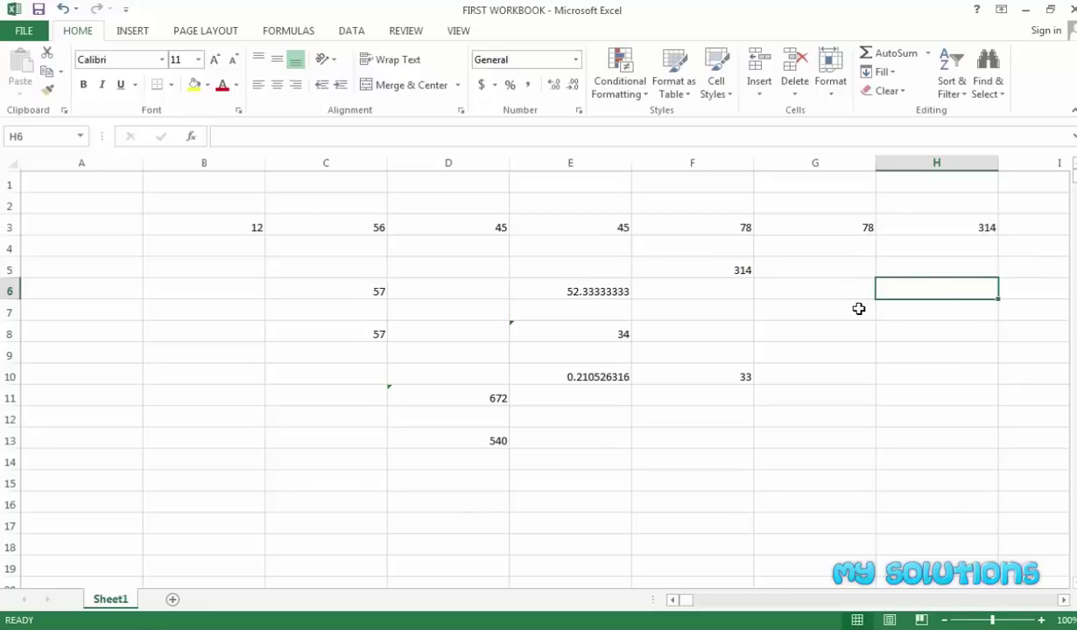
pyautogui.click(859, 310)
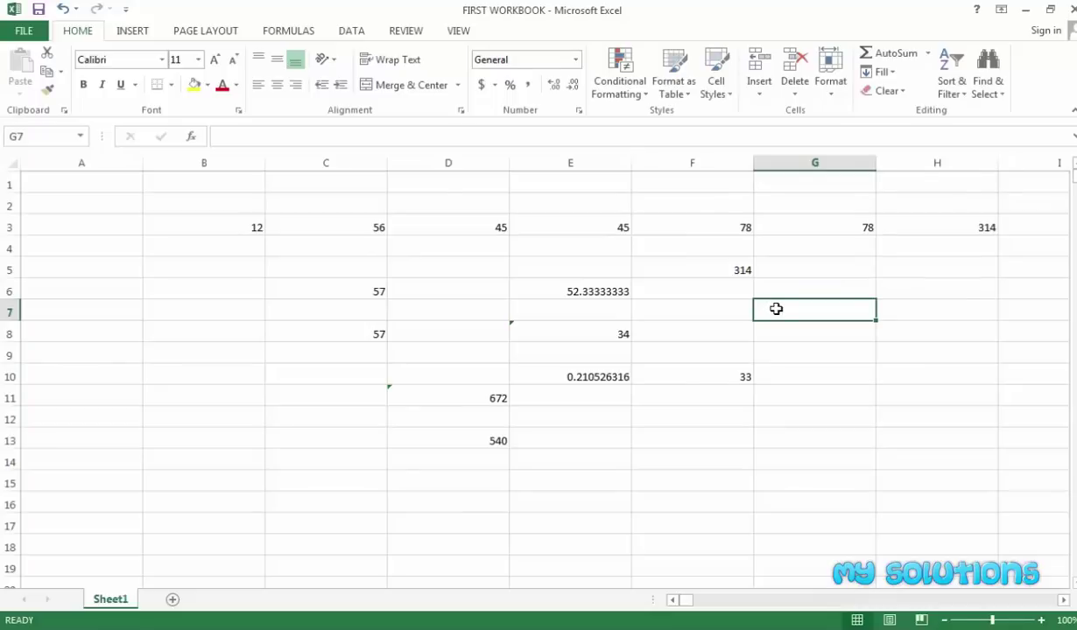
# - Insert the Average of B3:G3 into I3 and inspect its formula
pyautogui.moveTo(214, 226)
pyautogui.mouseDown()
pyautogui.moveTo(911, 249)
pyautogui.moveTo(860, 226)
pyautogui.mouseUp()
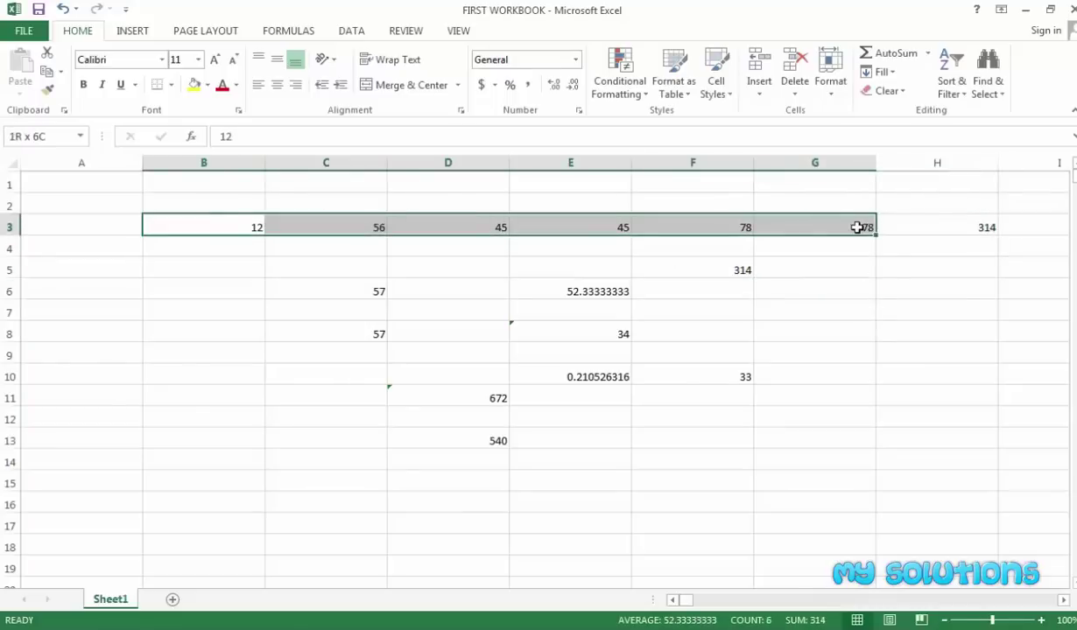
pyautogui.click(928, 53)
pyautogui.click(901, 92)
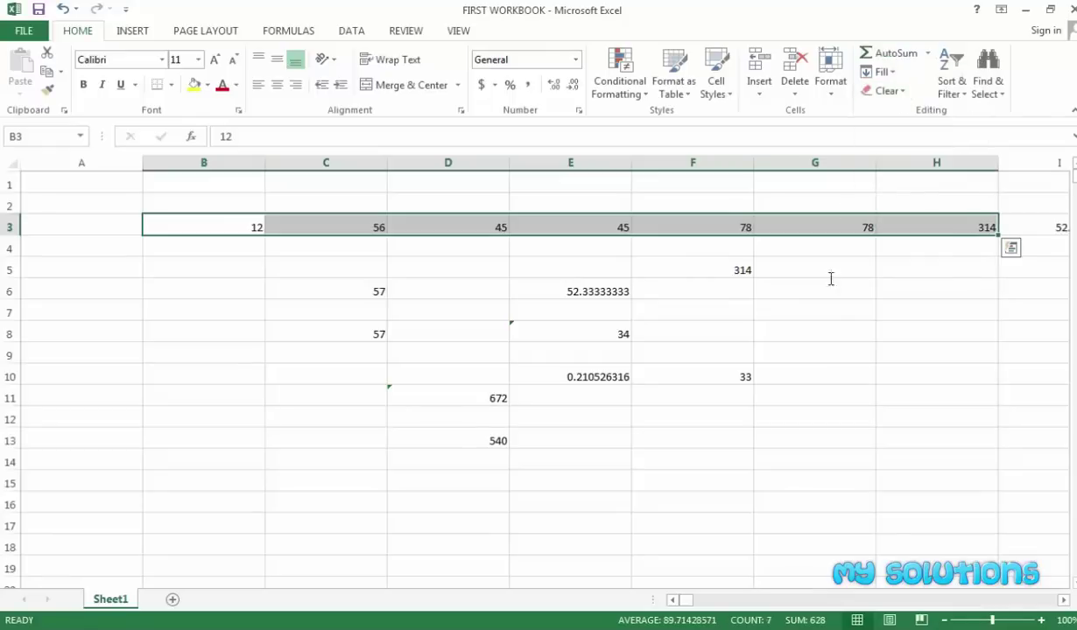
pyautogui.click(910, 293)
pyautogui.click(1046, 227)
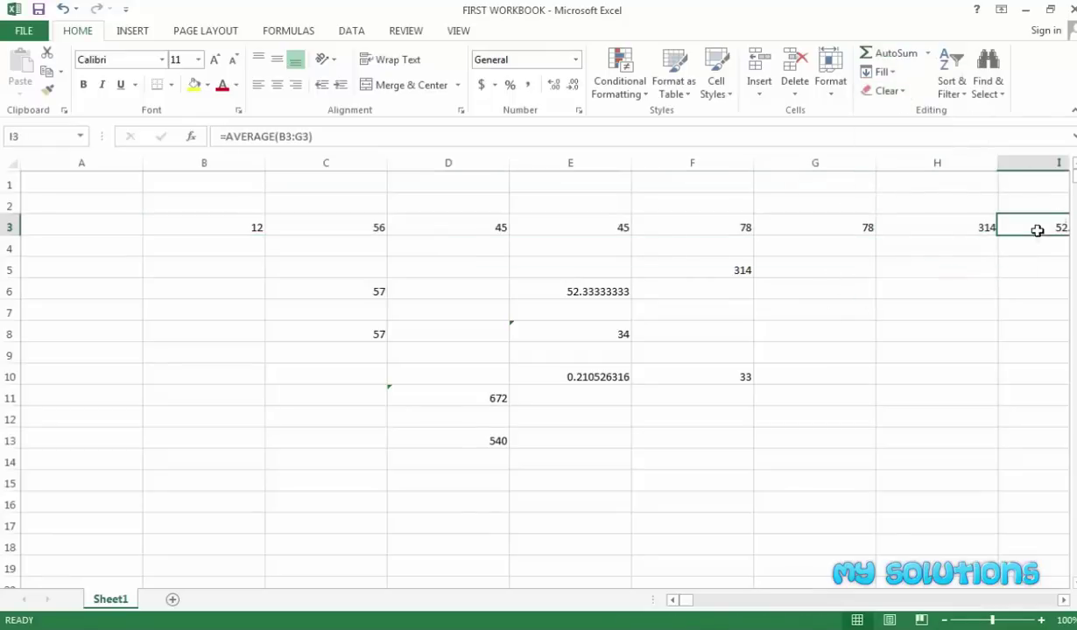
pyautogui.click(805, 293)
pyautogui.click(1021, 220)
# - Select the whole block of practice numbers and delete it, leaving Sheet1 blank
pyautogui.press('Right')
pyautogui.press('Left')
pyautogui.press('Left')
pyautogui.press('Left')
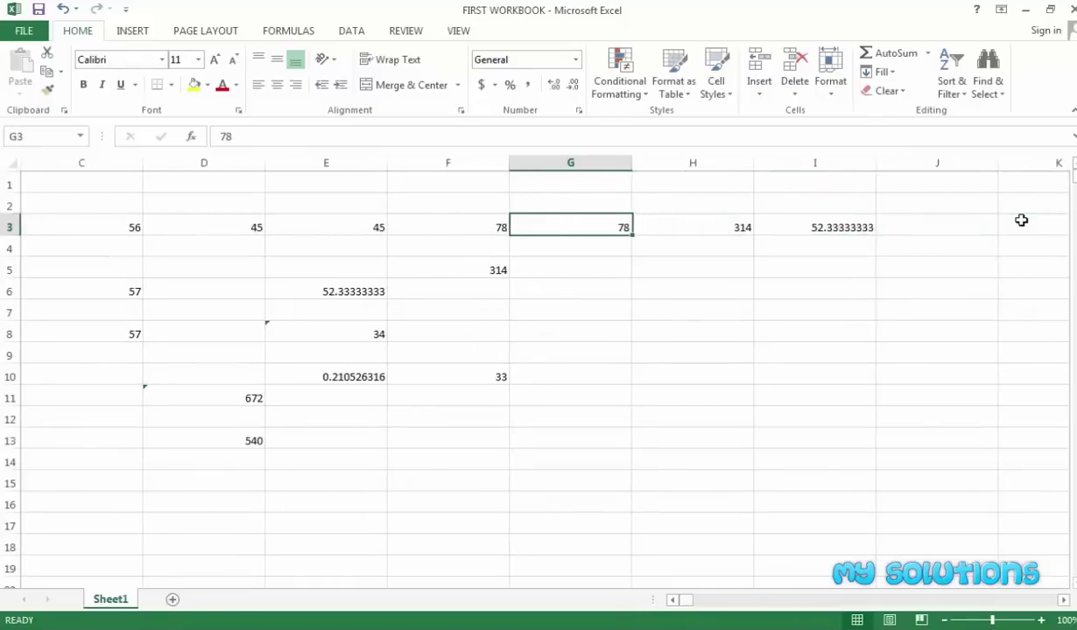
pyautogui.press('Left')
pyautogui.press('Home')
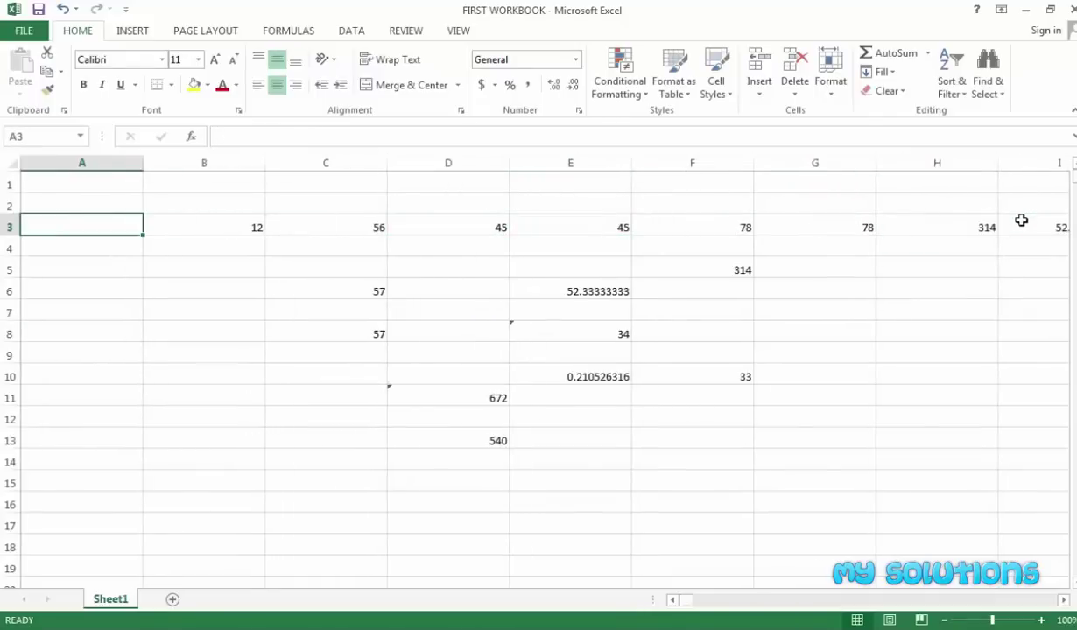
pyautogui.press('Right')
pyautogui.hotkey('shift', 'Right')
pyautogui.hotkey('shift', 'Right')
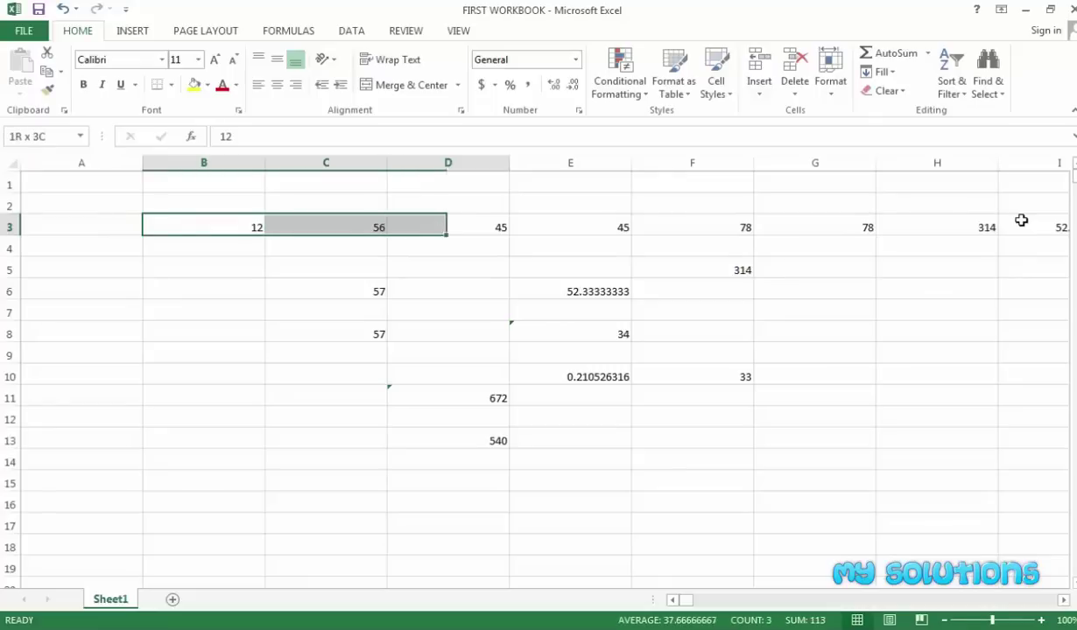
pyautogui.hotkey('shift', 'Right')
pyautogui.hotkey('shift', 'Down')
pyautogui.hotkey('shift', 'Down')
pyautogui.hotkey('shift', 'Down')
pyautogui.hotkey('shift', 'Down')
pyautogui.hotkey('shift', 'Down')
pyautogui.hotkey('shift', 'Down')
pyautogui.hotkey('shift', 'Down')
pyautogui.hotkey('shift', 'Down')
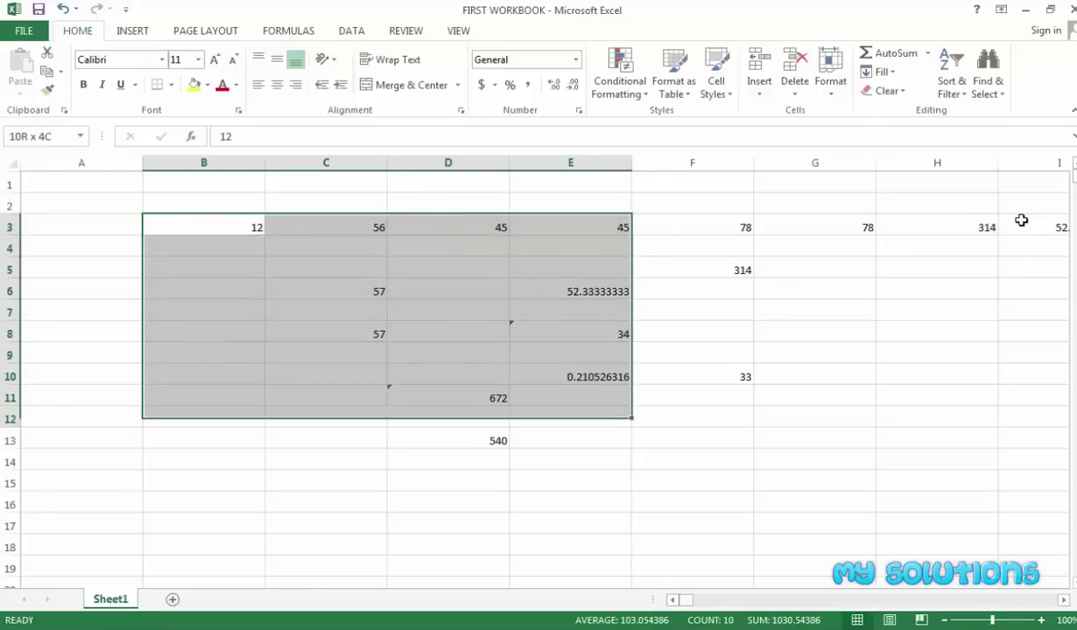
pyautogui.hotkey('shift', 'Down')
pyautogui.hotkey('shift', 'Right')
pyautogui.hotkey('shift', 'Right')
pyautogui.hotkey('shift', 'Right')
pyautogui.hotkey('shift', 'Right')
pyautogui.hotkey('shift', 'Right')
pyautogui.hotkey('shift', 'Right')
pyautogui.hotkey('shift', 'Left')
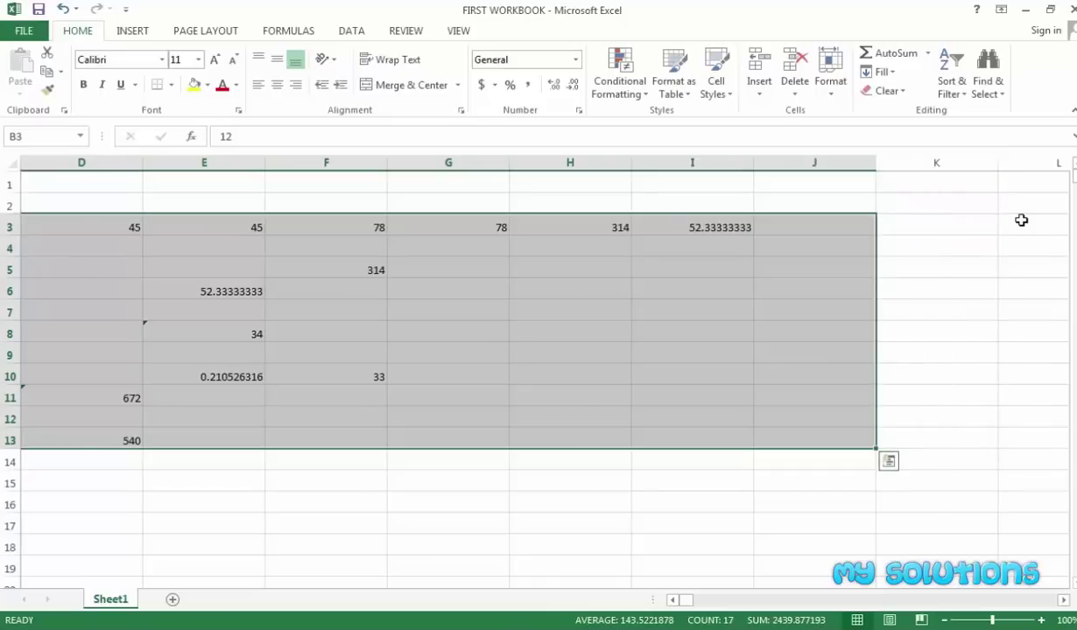
pyautogui.press('Delete')
pyautogui.press('Left')
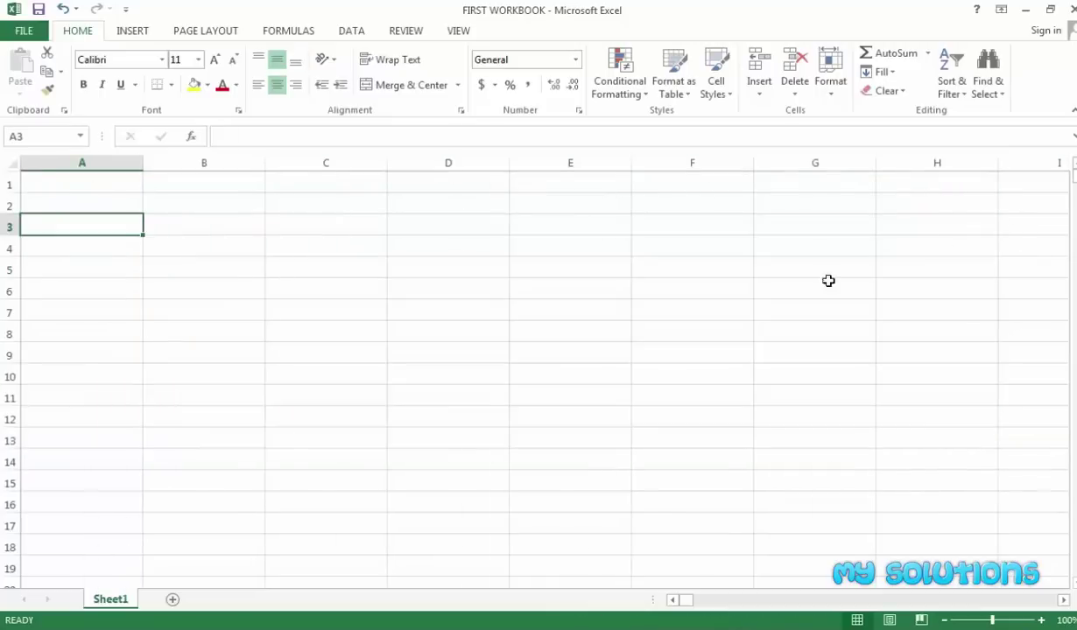
# - Enter the headings MONTH, TOTAL NUMBER OF PERSON and AMOUNT in A2:C2
pyautogui.click(118, 203)
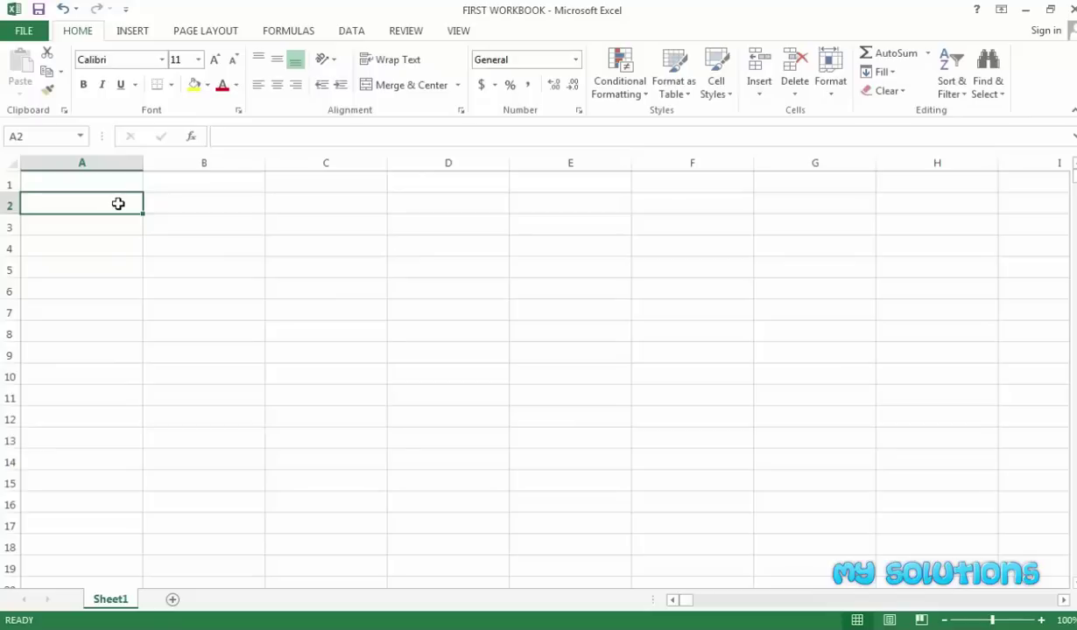
pyautogui.write('m')
pyautogui.write('M')
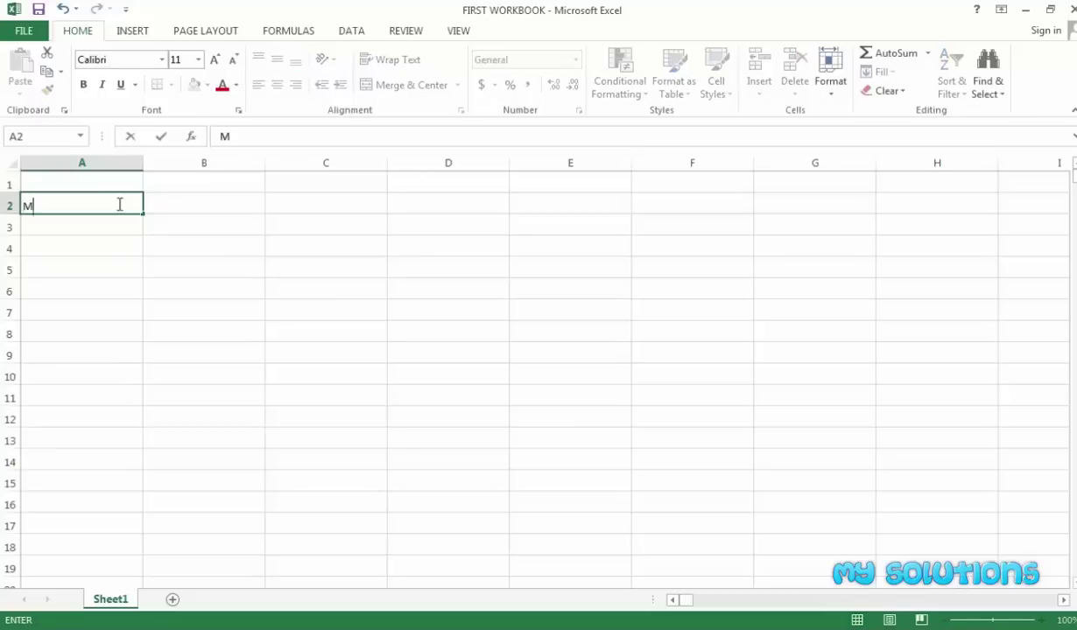
pyautogui.write('ONTH')
pyautogui.press('Tab')
pyautogui.write('TOT')
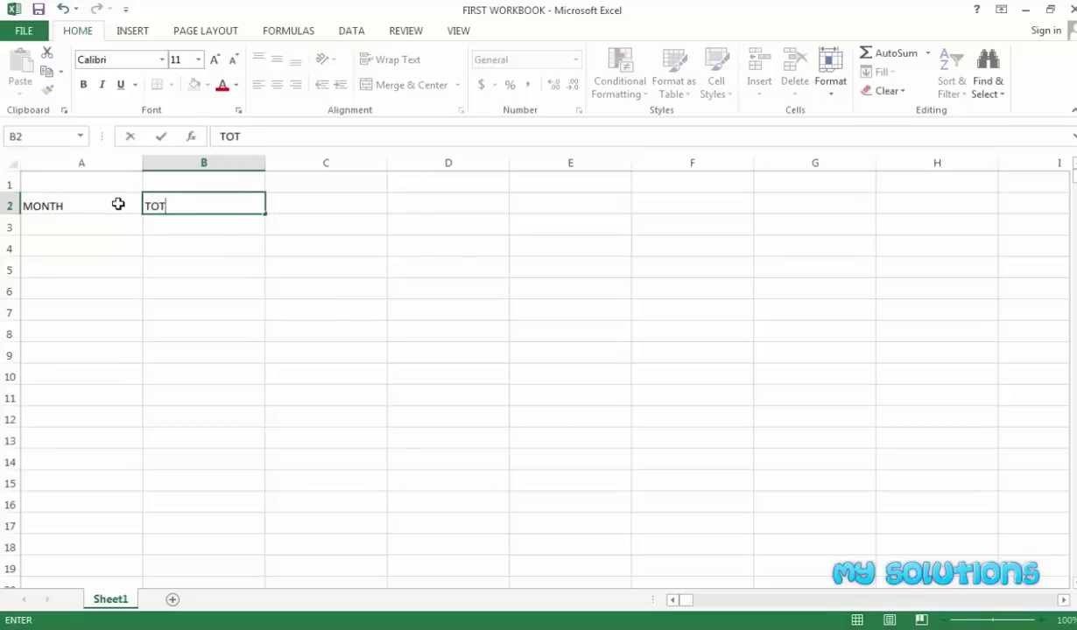
pyautogui.write('AL NUMBER OF ')
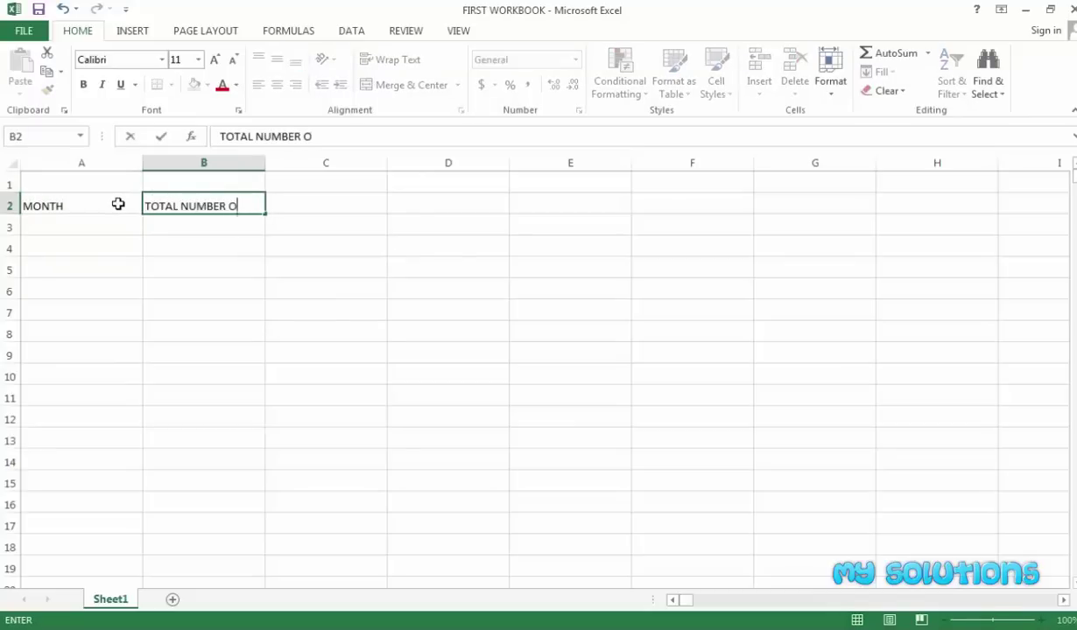
pyautogui.write('PERSON')
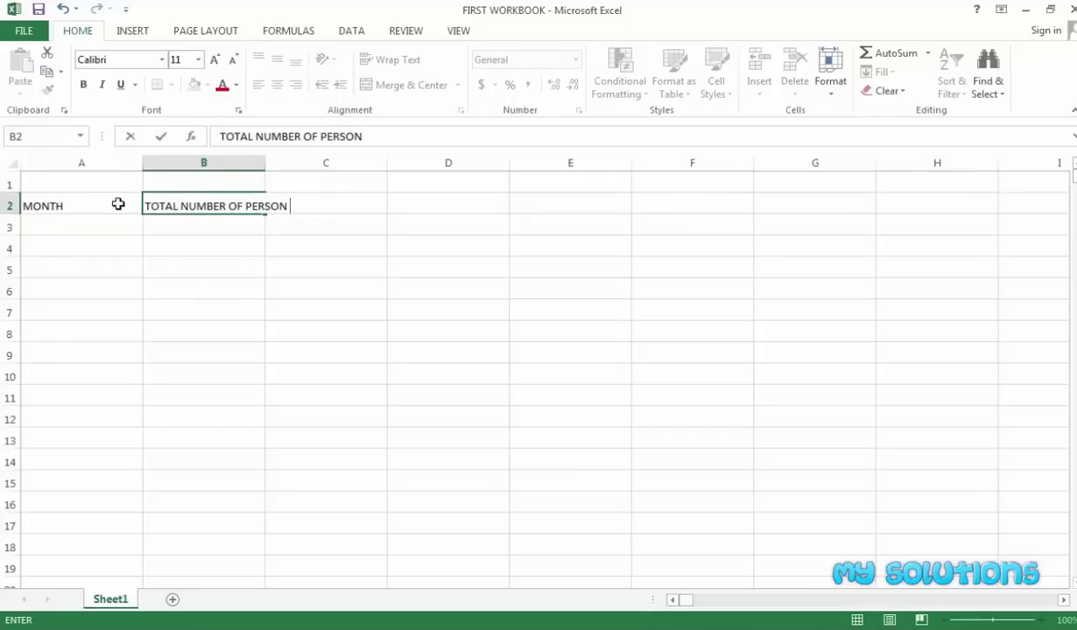
pyautogui.hotkey('ctrl', 'Return')
pyautogui.press('Tab')
pyautogui.write('AMOUNT')
pyautogui.hotkey('ctrl', 'Return')
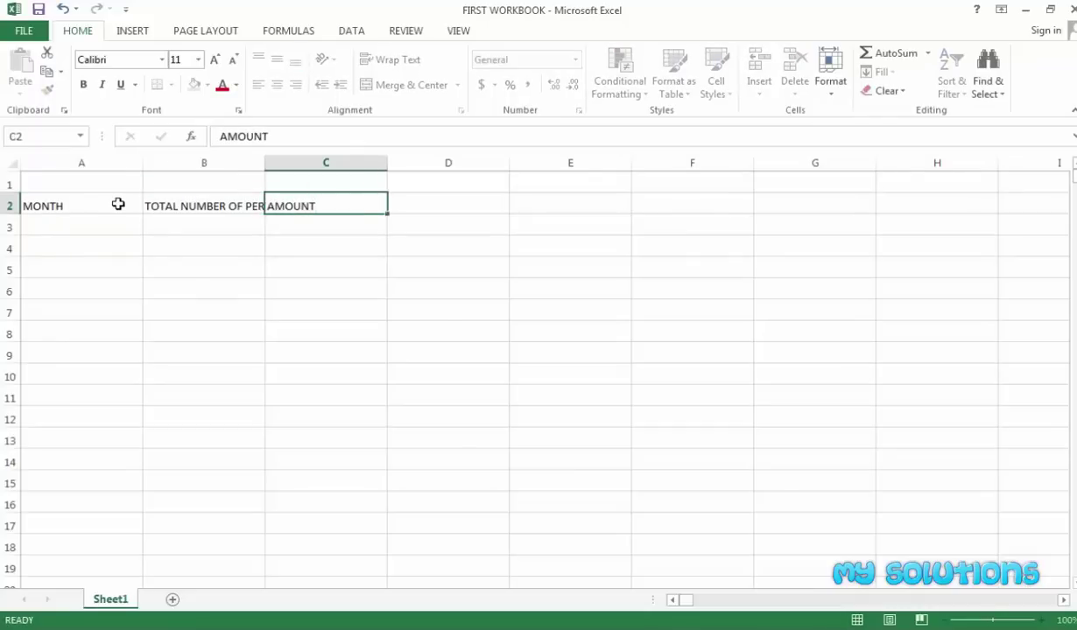
pyautogui.press('Return')
# - Autofit column B so the TOTAL NUMBER OF PERSON heading shows in full
pyautogui.moveTo(119, 207)
pyautogui.mouseDown()
pyautogui.moveTo(272, 207)
pyautogui.moveTo(243, 233)
pyautogui.mouseUp()
pyautogui.click(243, 233)
pyautogui.doubleClick(264, 162)
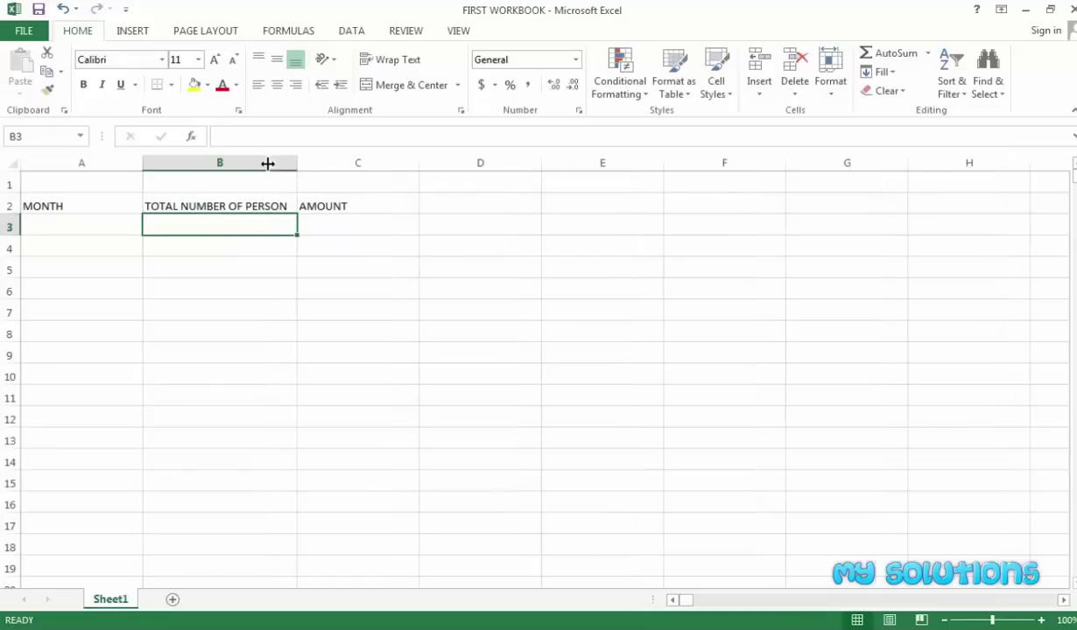
pyautogui.press('Down')
pyautogui.press('Down')
pyautogui.press('Down')
# - Enter JAN and FEB in A3:A4 and fill the month series down to JUN
pyautogui.click(111, 211)
pyautogui.moveTo(113, 207); pyautogui.dragTo(304, 203)
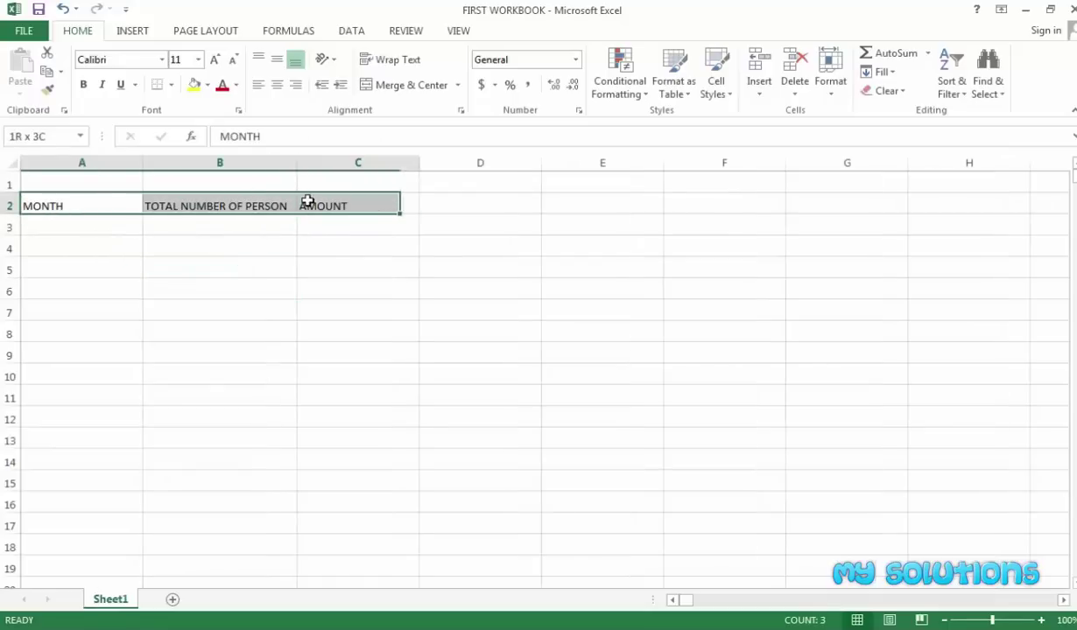
pyautogui.click(83, 221)
pyautogui.write('J')
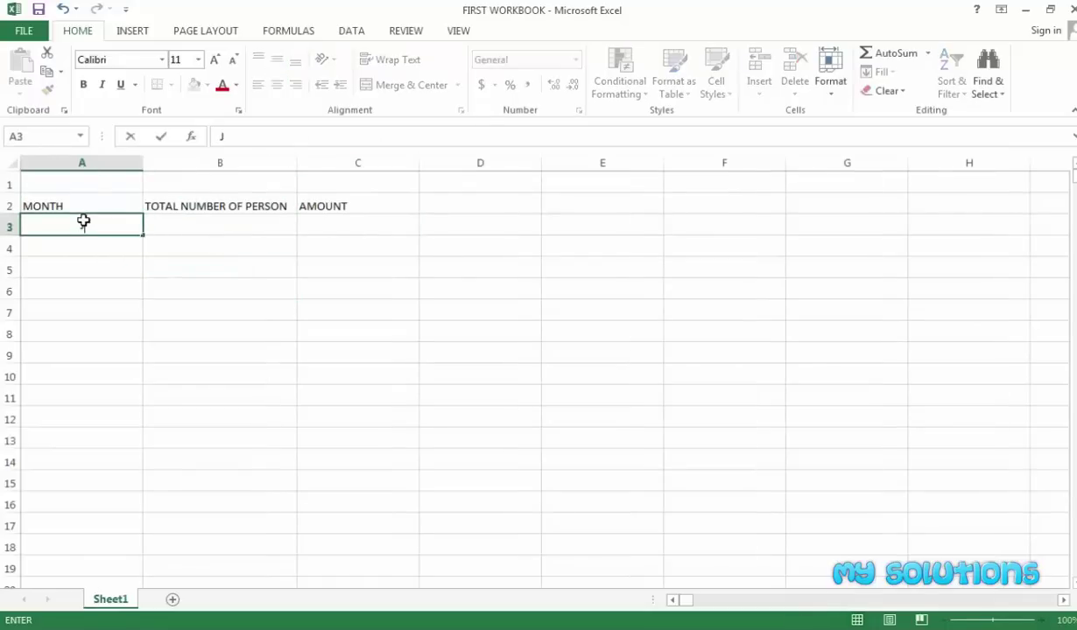
pyautogui.write('AN')
pyautogui.press('Return')
pyautogui.write('FEB')
pyautogui.press('Return')
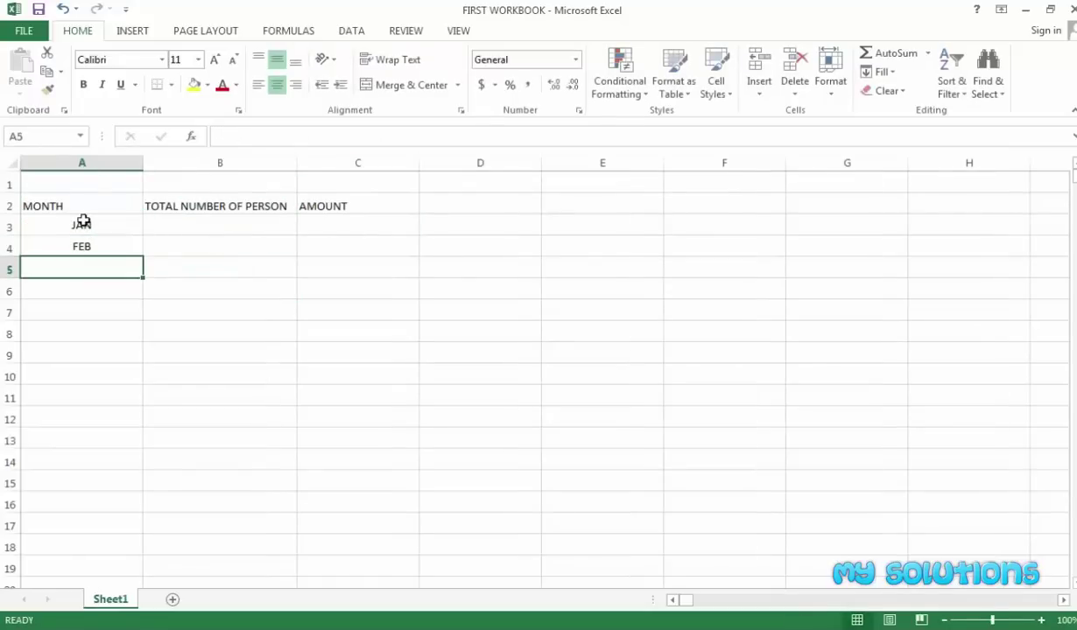
pyautogui.moveTo(83, 222); pyautogui.dragTo(123, 345)
pyautogui.click(245, 305)
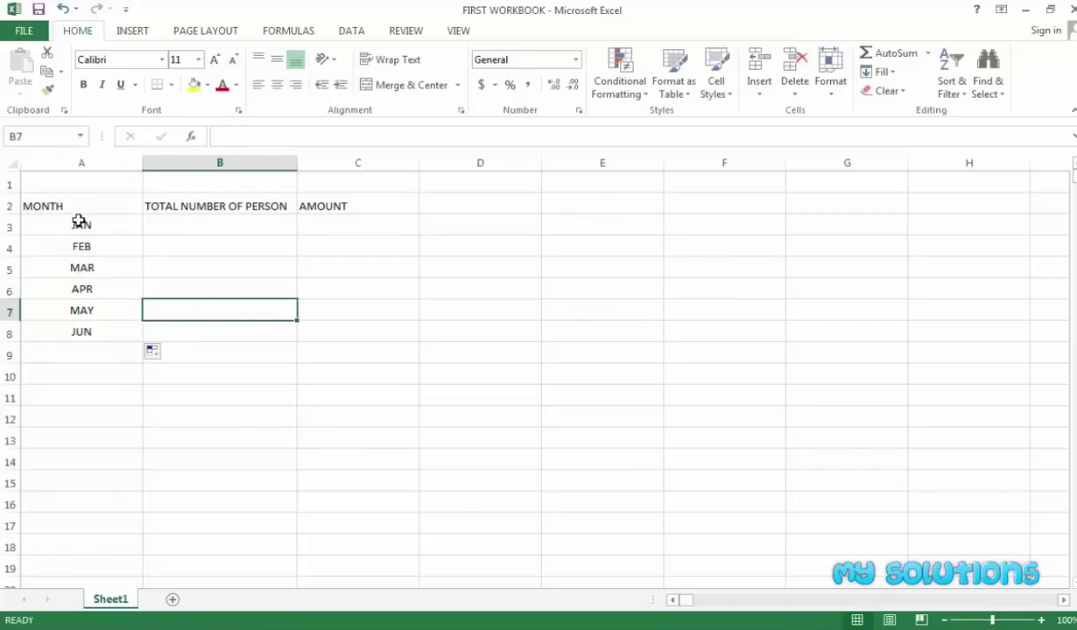
# - Centre the headings and month names across A2:C8
pyautogui.moveTo(80, 225); pyautogui.dragTo(84, 329)
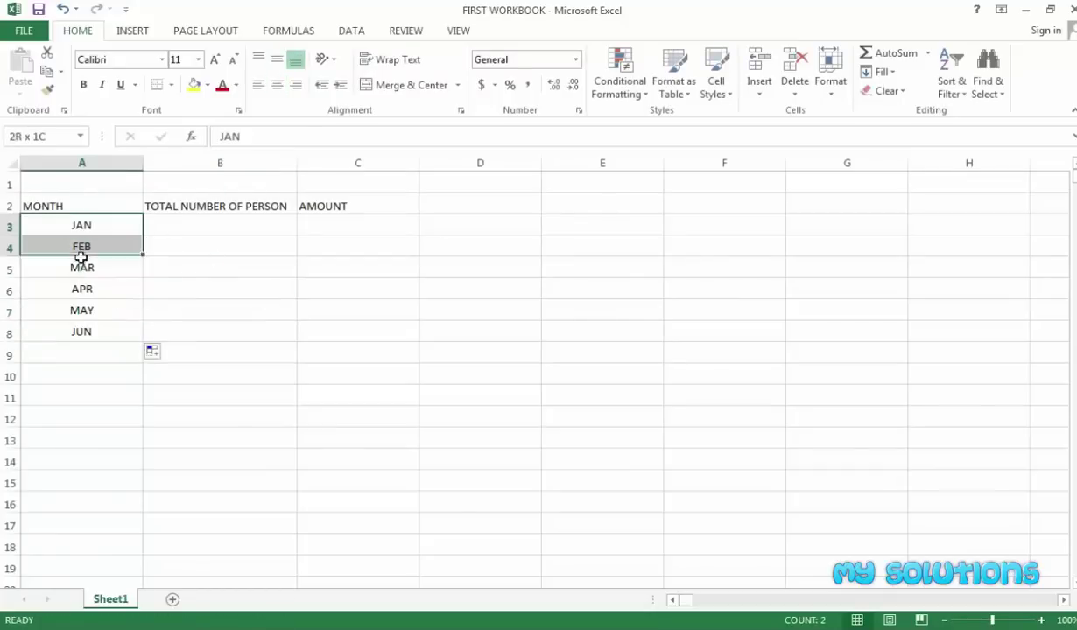
pyautogui.click(64, 204)
pyautogui.moveTo(64, 204); pyautogui.dragTo(327, 326)
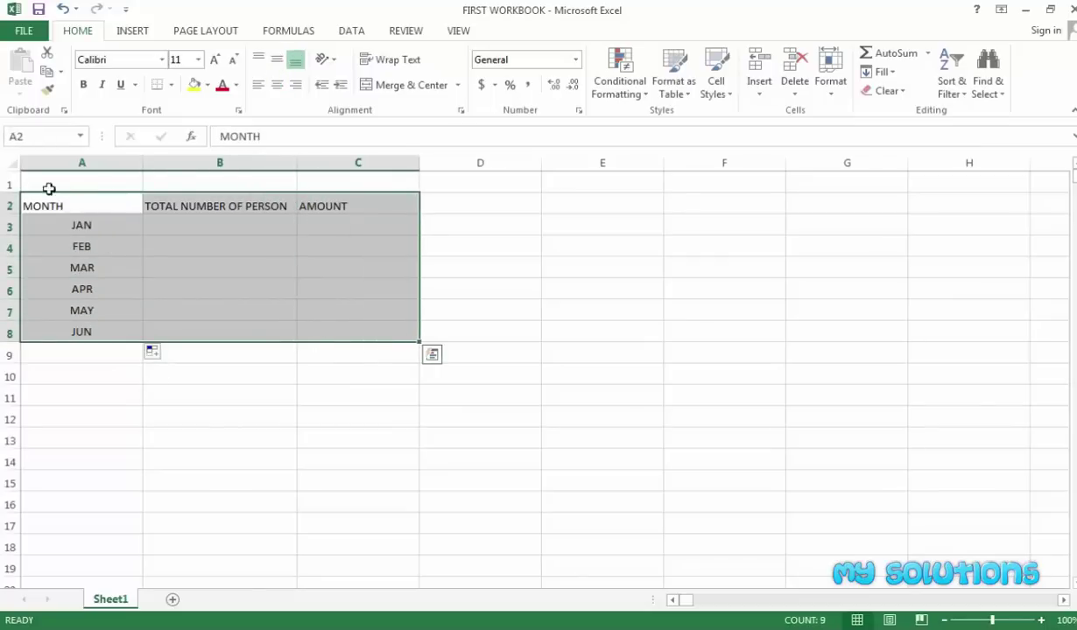
pyautogui.click(277, 85)
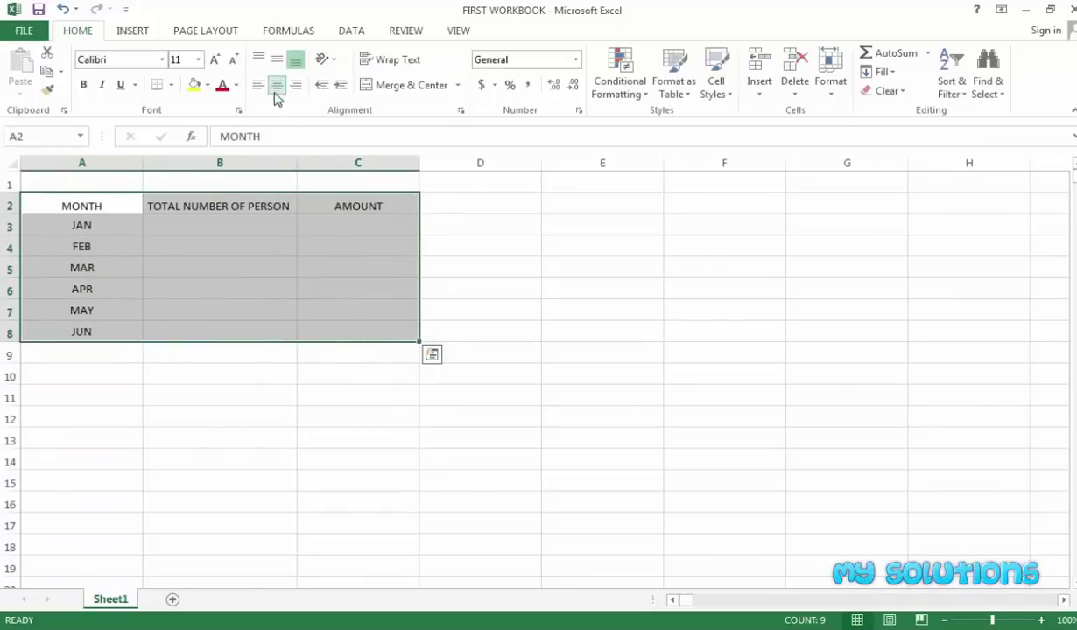
pyautogui.click(249, 384)
pyautogui.click(210, 225)
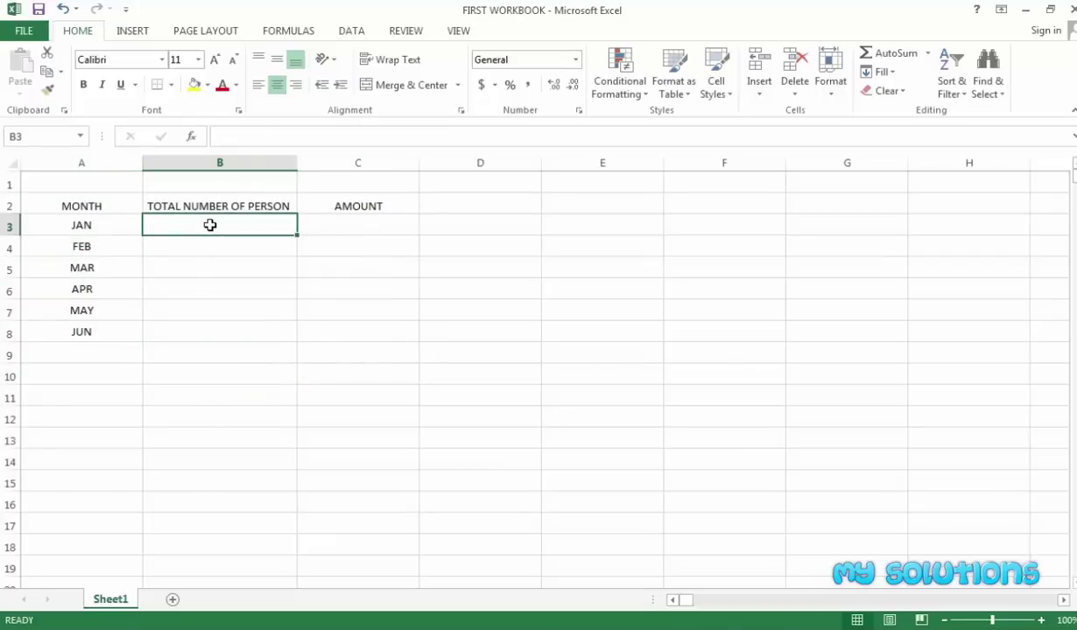
# - Enter person counts 10 and 20 and fill the series down to 60 for JUN
pyautogui.write('10')
pyautogui.press('Return')
pyautogui.write('20')
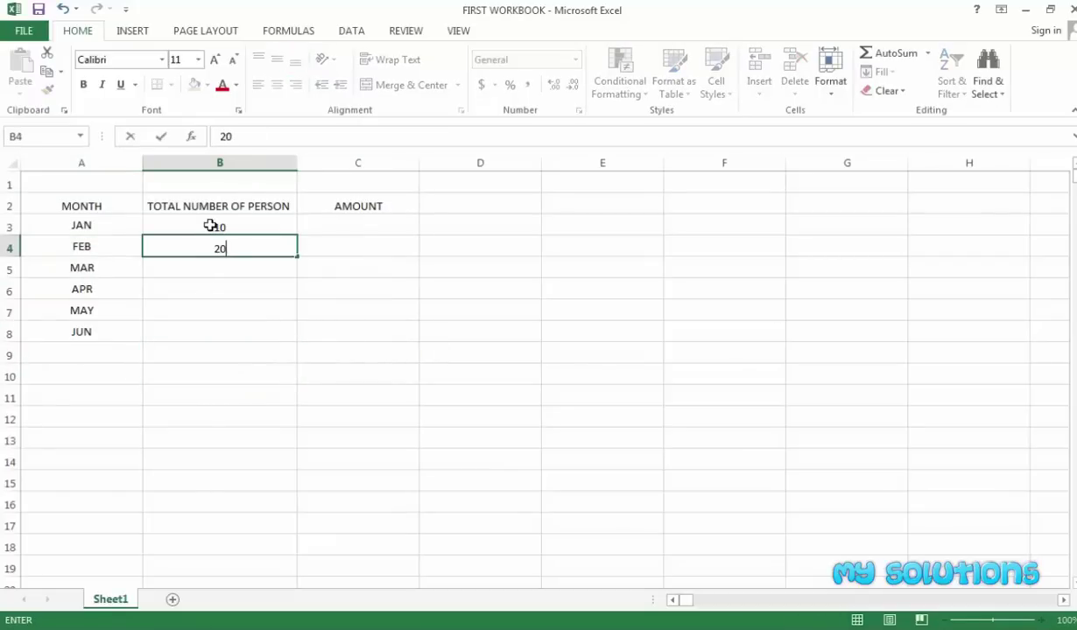
pyautogui.click(171, 331)
pyautogui.moveTo(197, 226); pyautogui.dragTo(203, 243)
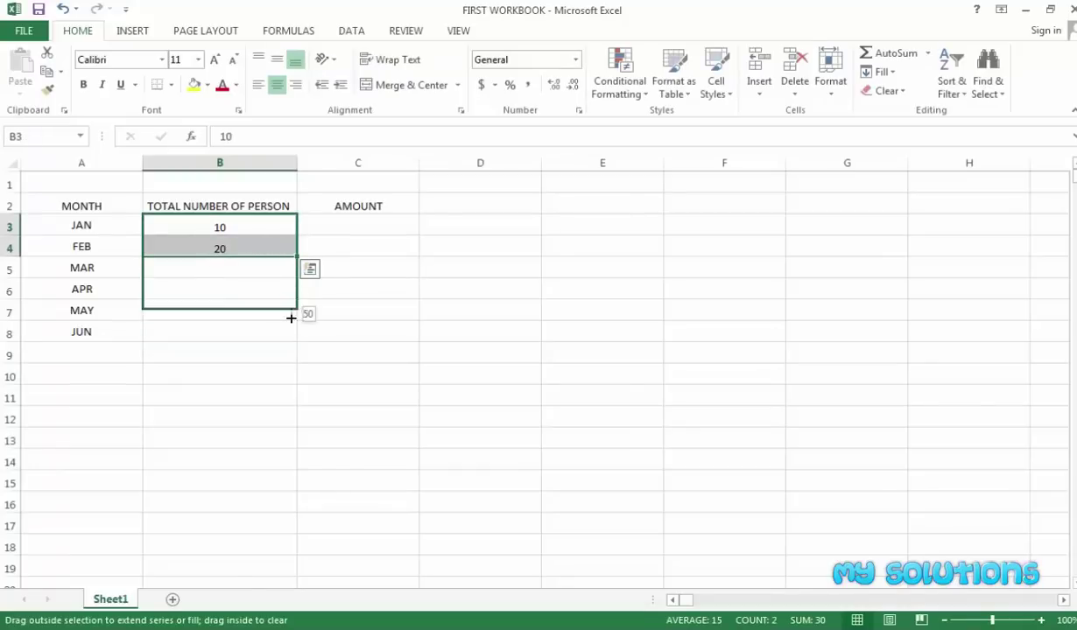
pyautogui.moveTo(296, 256); pyautogui.dragTo(284, 338)
pyautogui.click(237, 380)
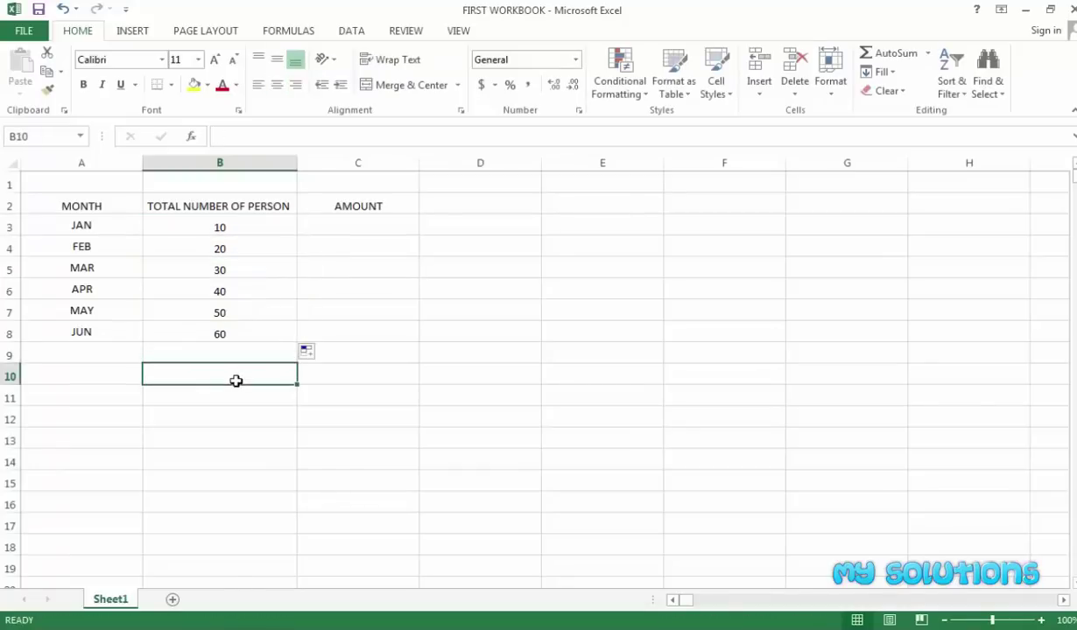
# - Enter amounts 200 and 180 for JAN and FEB and extend them down to 100
pyautogui.click(341, 218)
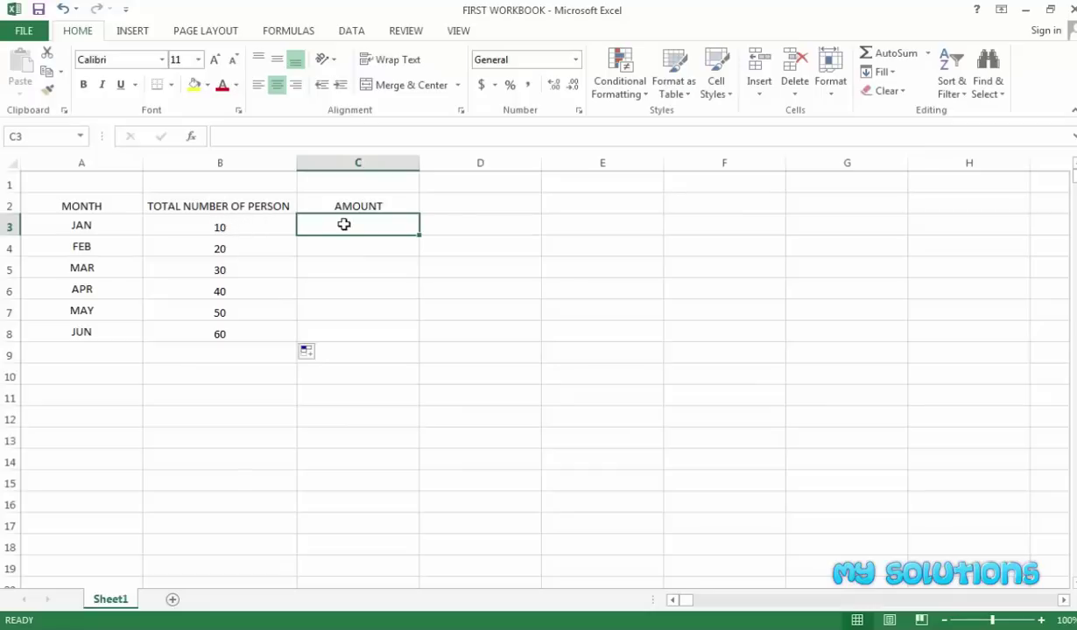
pyautogui.write('1')
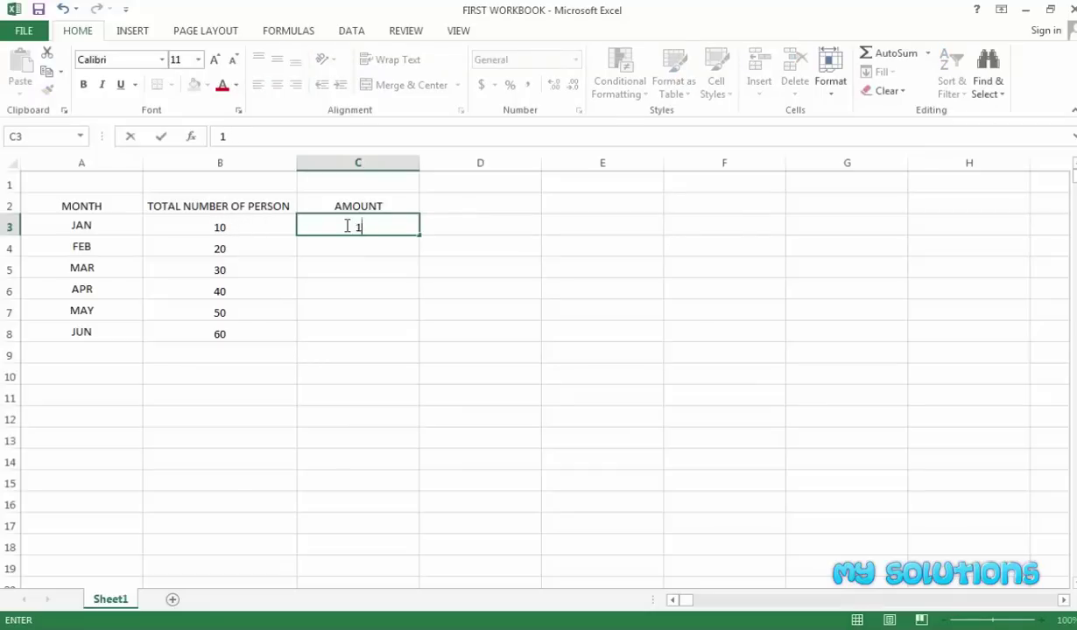
pyautogui.write('20200')
pyautogui.press('Return')
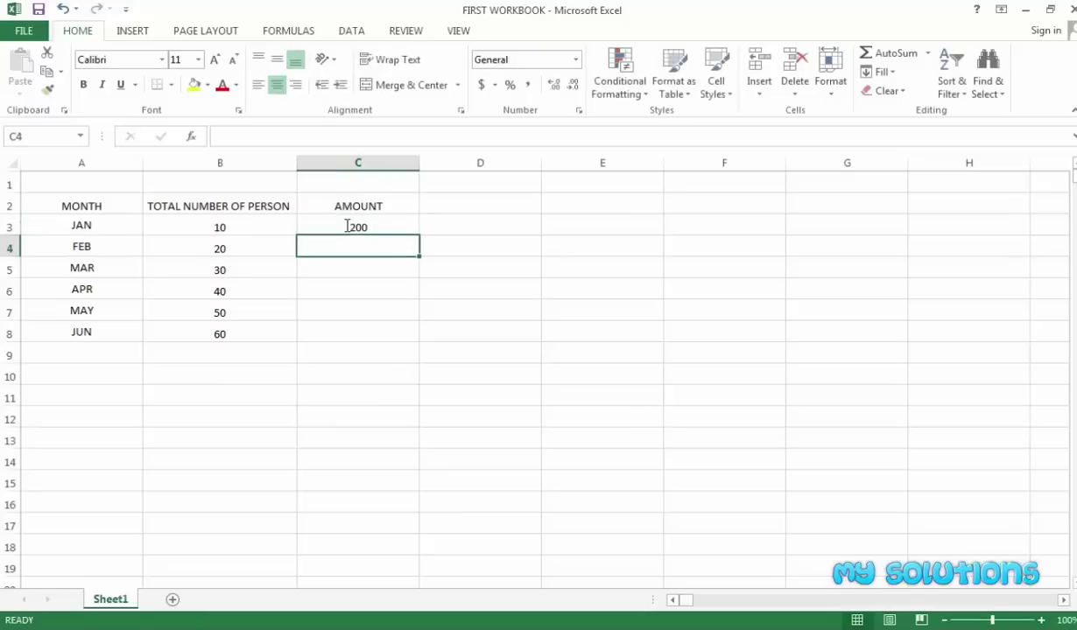
pyautogui.write('15')
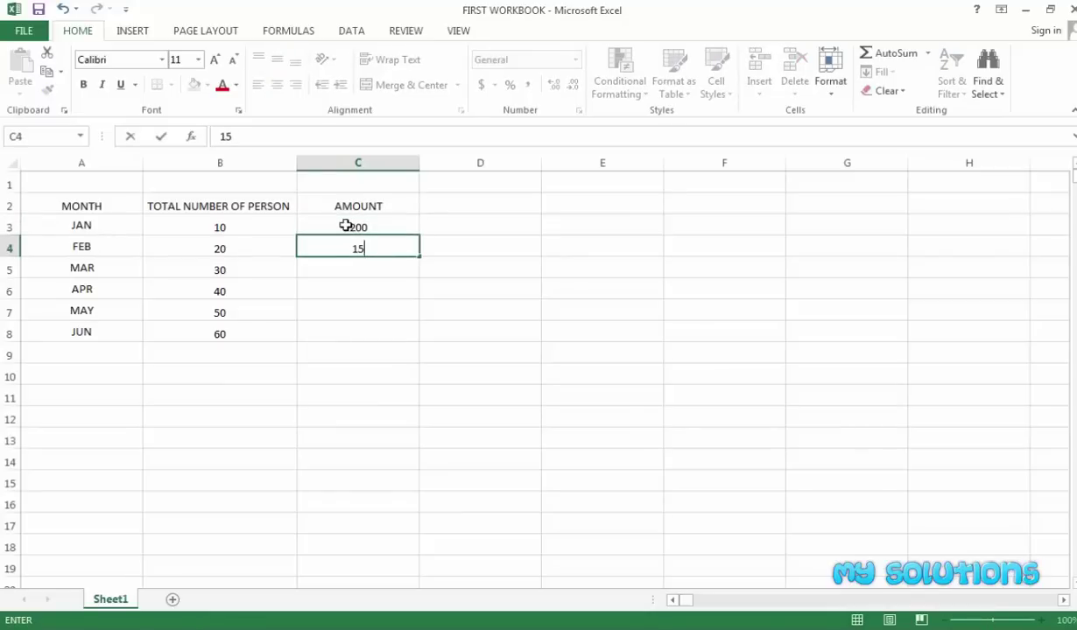
pyautogui.write('080')
pyautogui.press('Return')
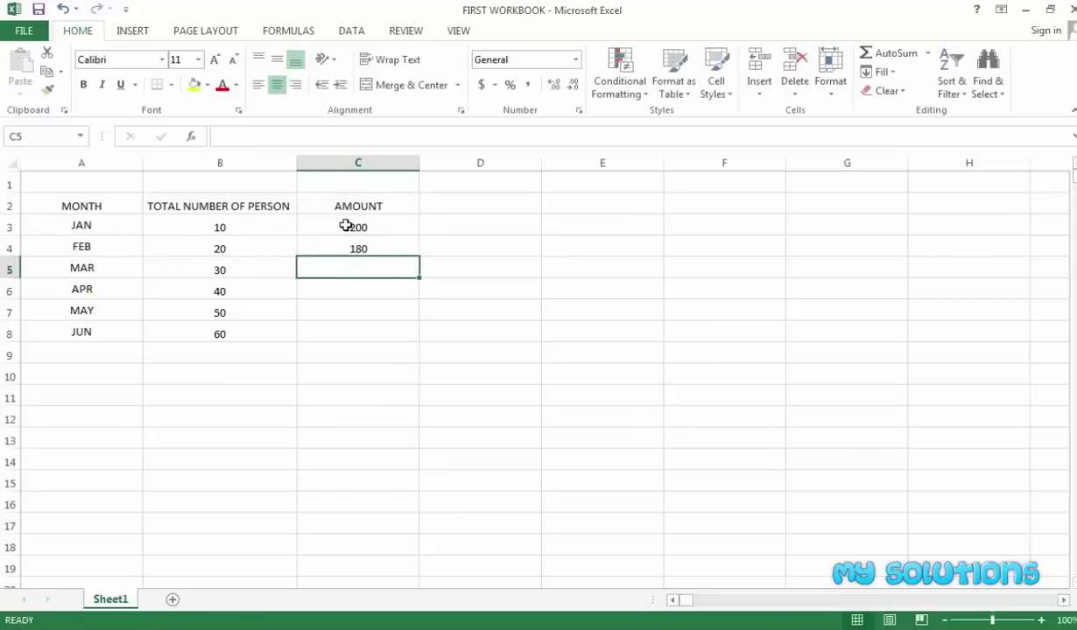
pyautogui.moveTo(359, 223); pyautogui.dragTo(415, 338)
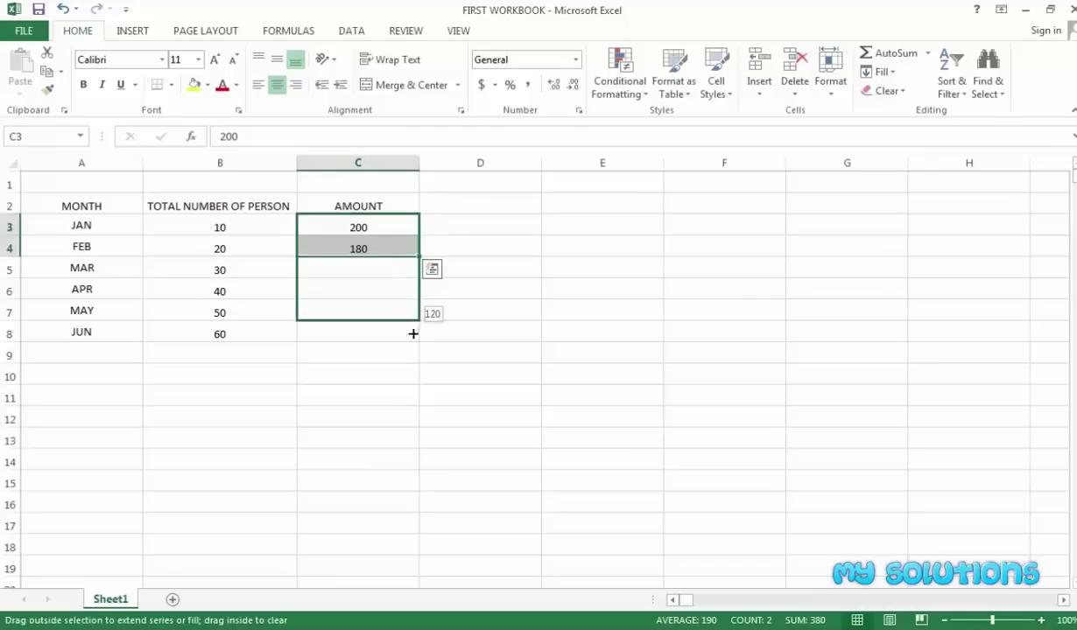
pyautogui.click(356, 377)
pyautogui.click(360, 220)
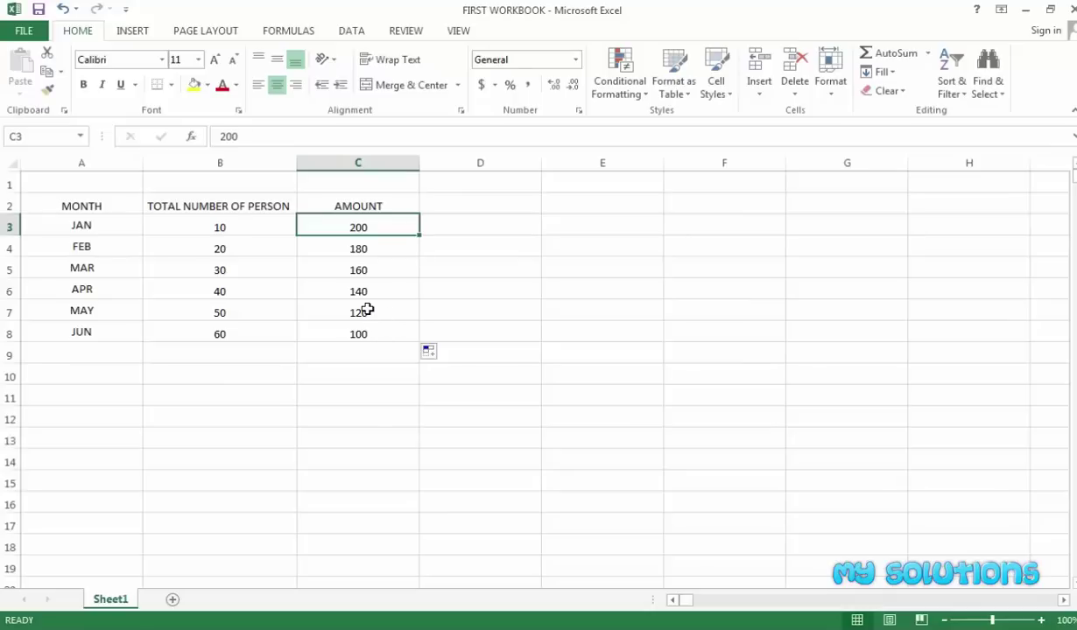
pyautogui.press('Down')
pyautogui.press('Down')
pyautogui.press('Down')
pyautogui.press('Down')
pyautogui.press('Down')
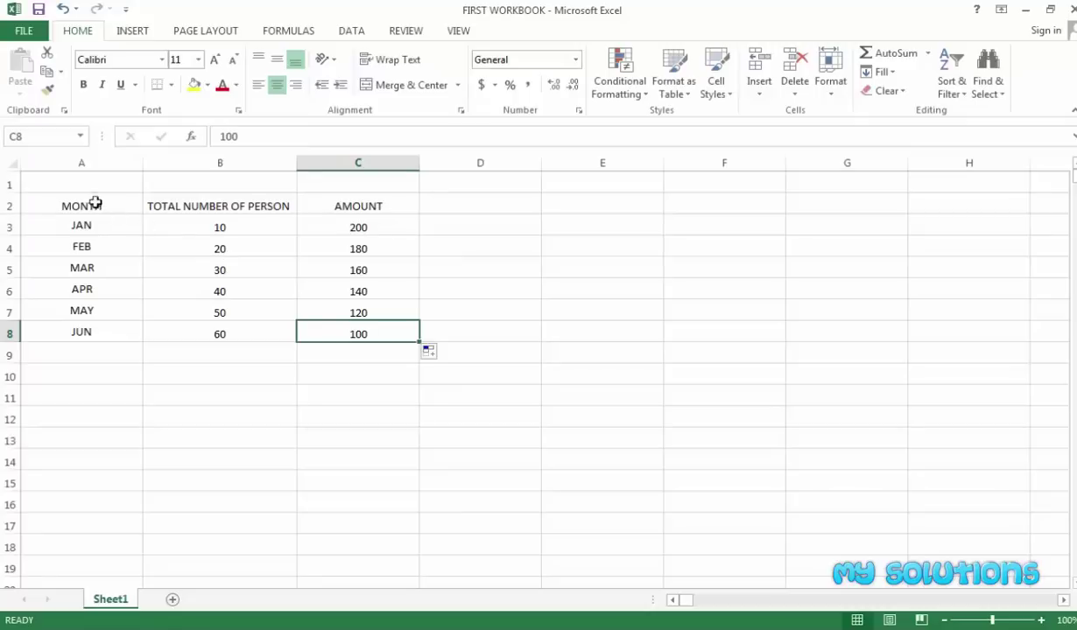
# - Convert A2:C8 into formatted Table1 with filter buttons using Quick Analysis Tables
pyautogui.moveTo(95, 203)
pyautogui.mouseDown()
pyautogui.moveTo(202, 227)
pyautogui.moveTo(341, 333)
pyautogui.mouseUp()
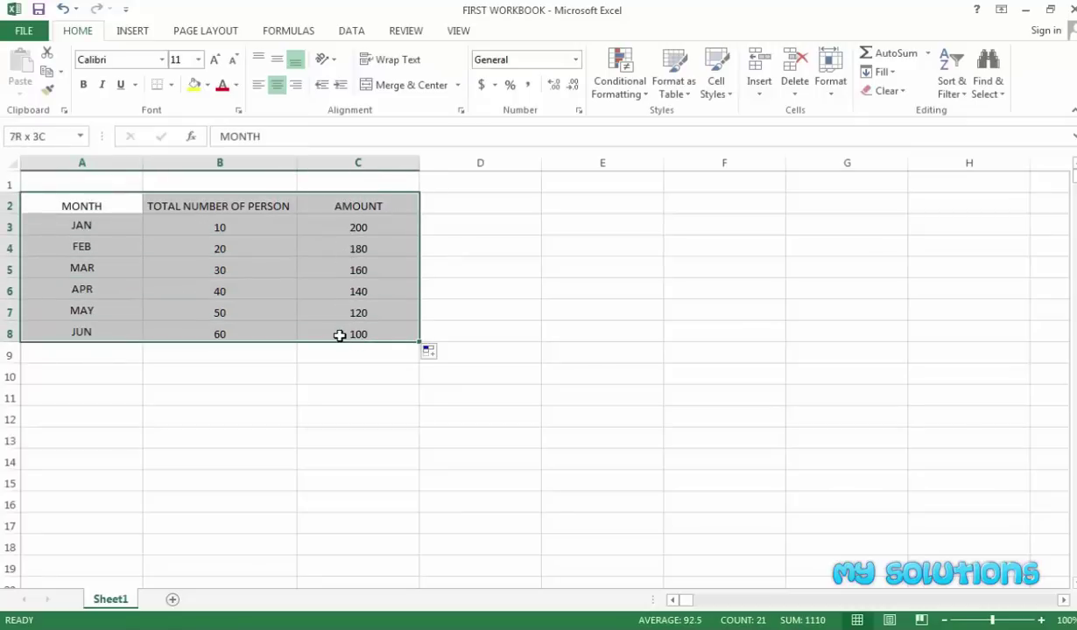
pyautogui.click(432, 372)
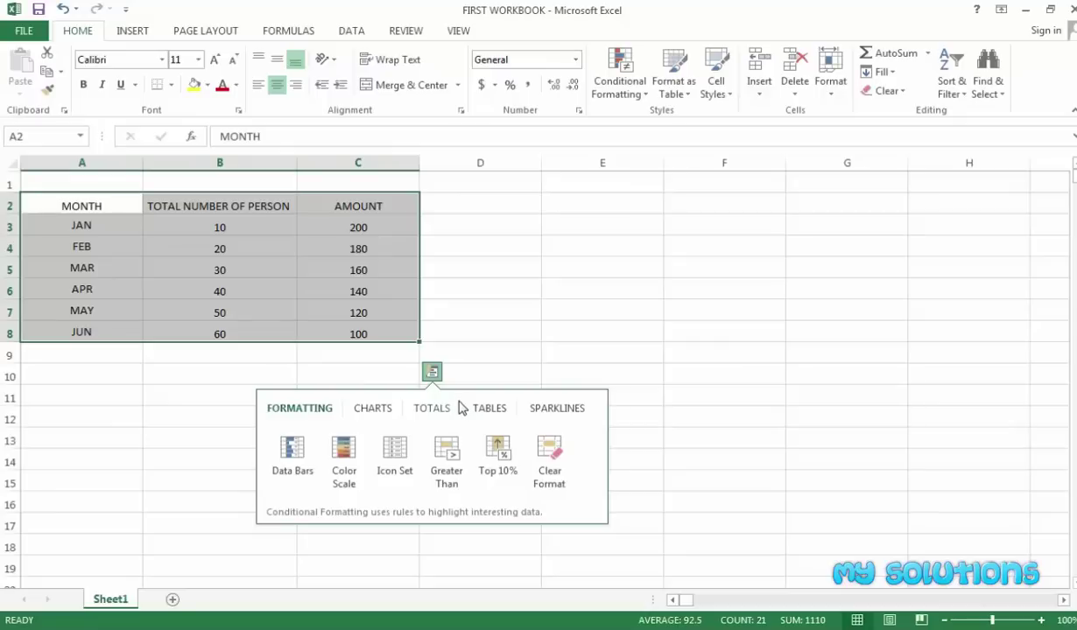
pyautogui.click(489, 409)
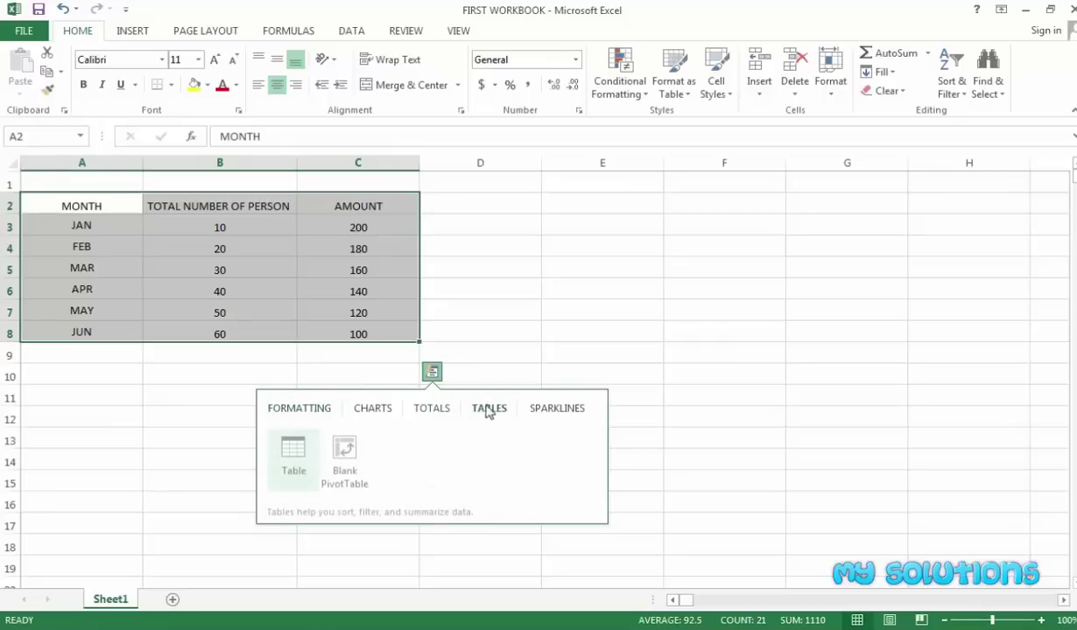
pyautogui.click(294, 457)
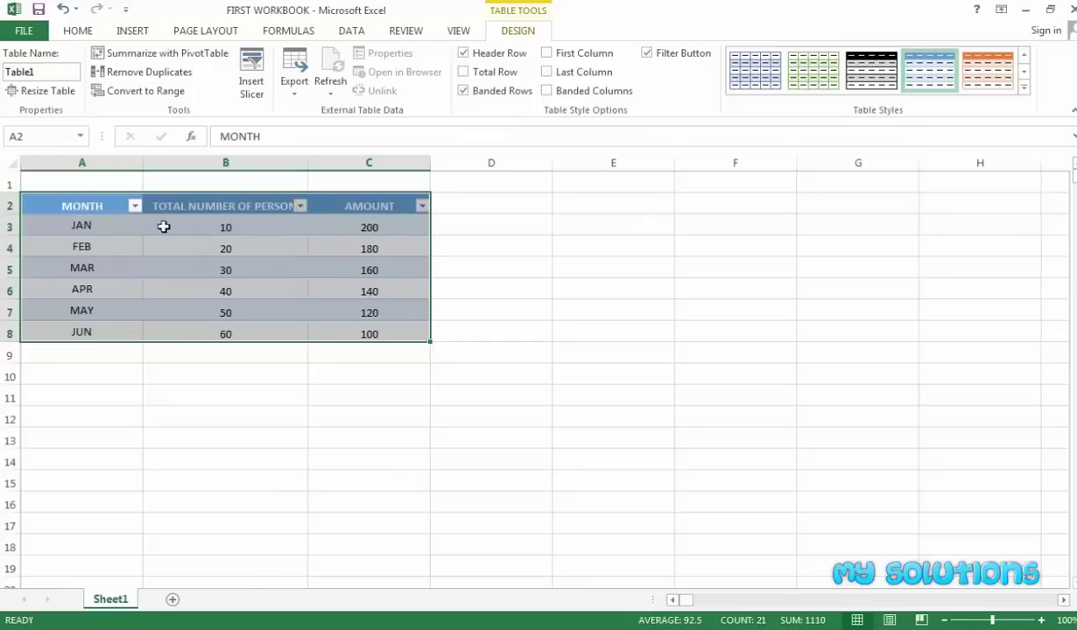
pyautogui.click(444, 356)
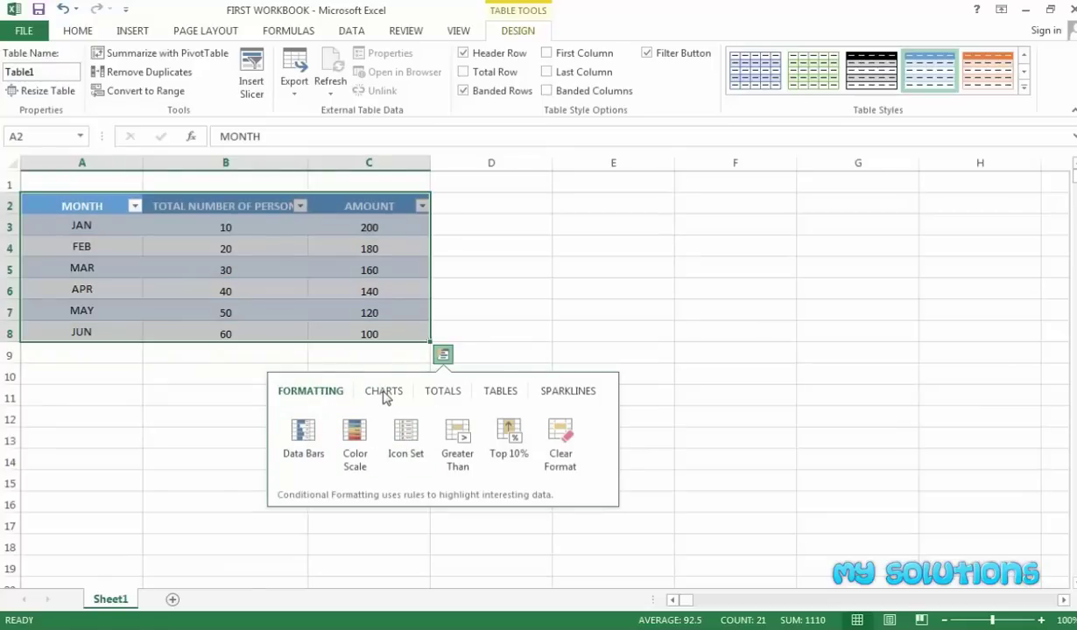
pyautogui.click(384, 394)
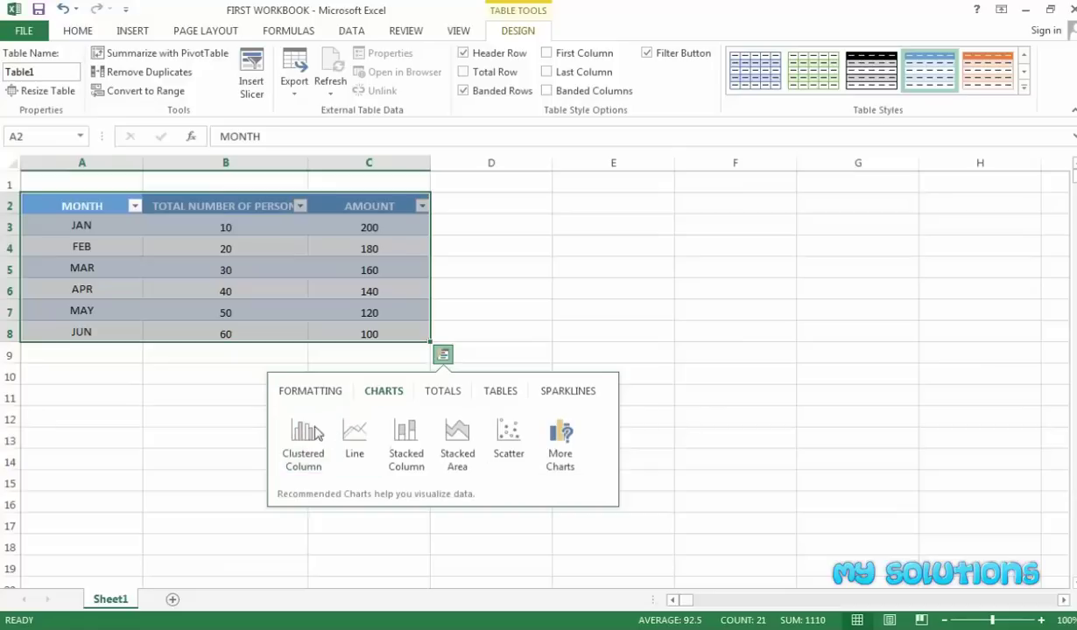
pyautogui.moveTo(297, 434)
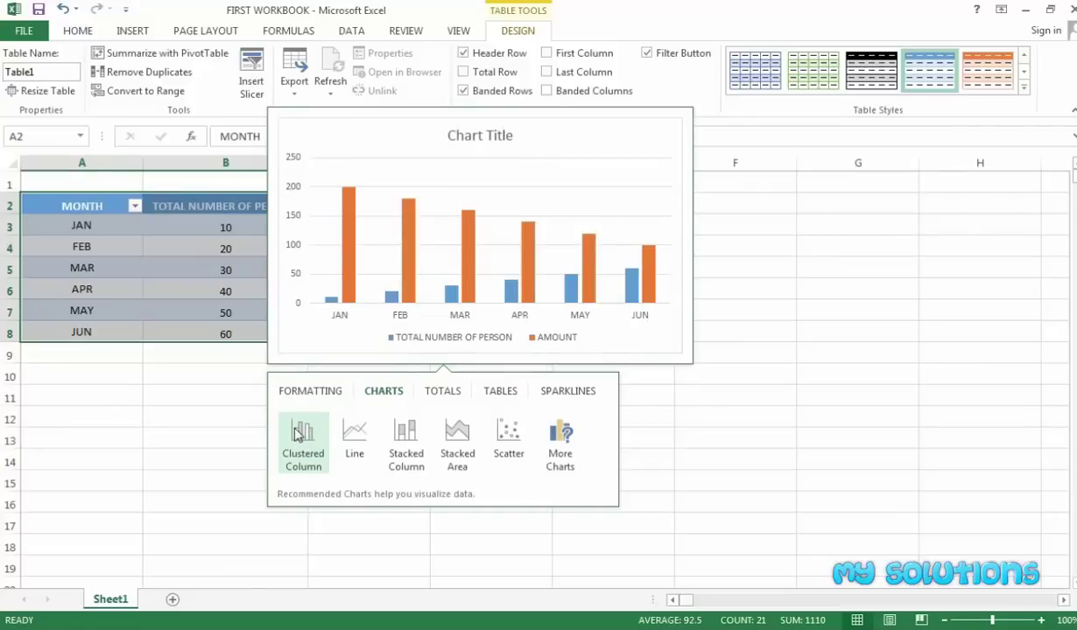
pyautogui.click(303, 433)
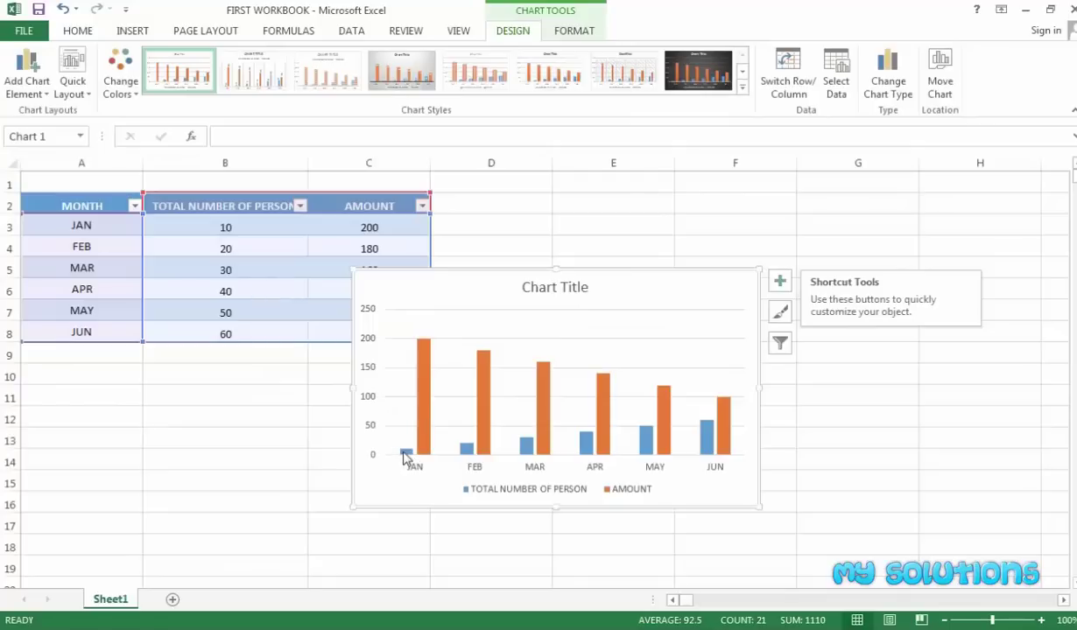
pyautogui.moveTo(403, 453)
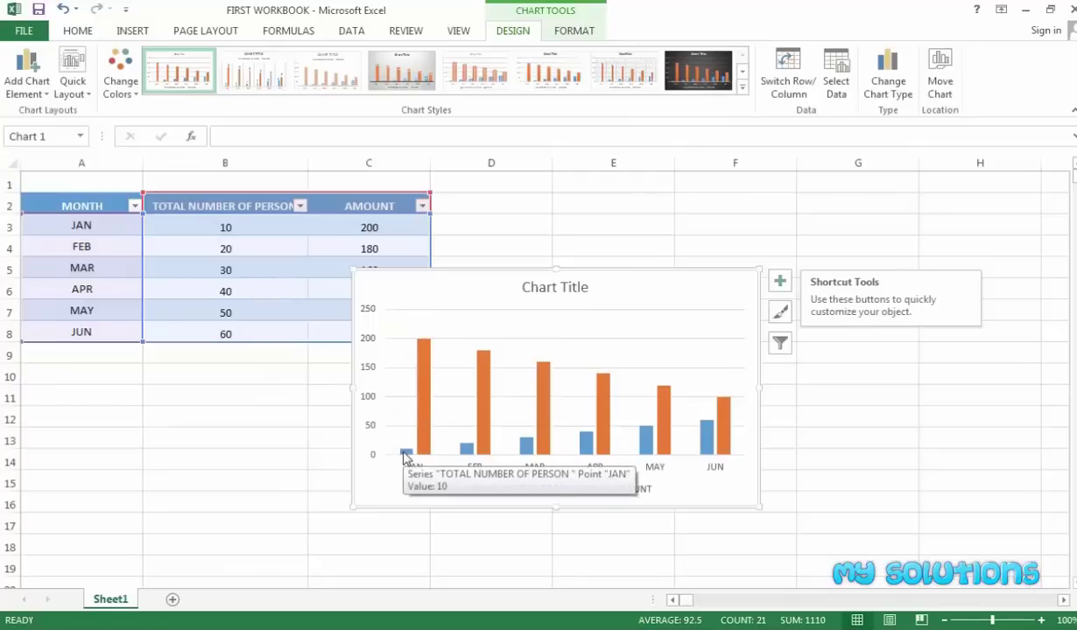
pyautogui.moveTo(423, 438)
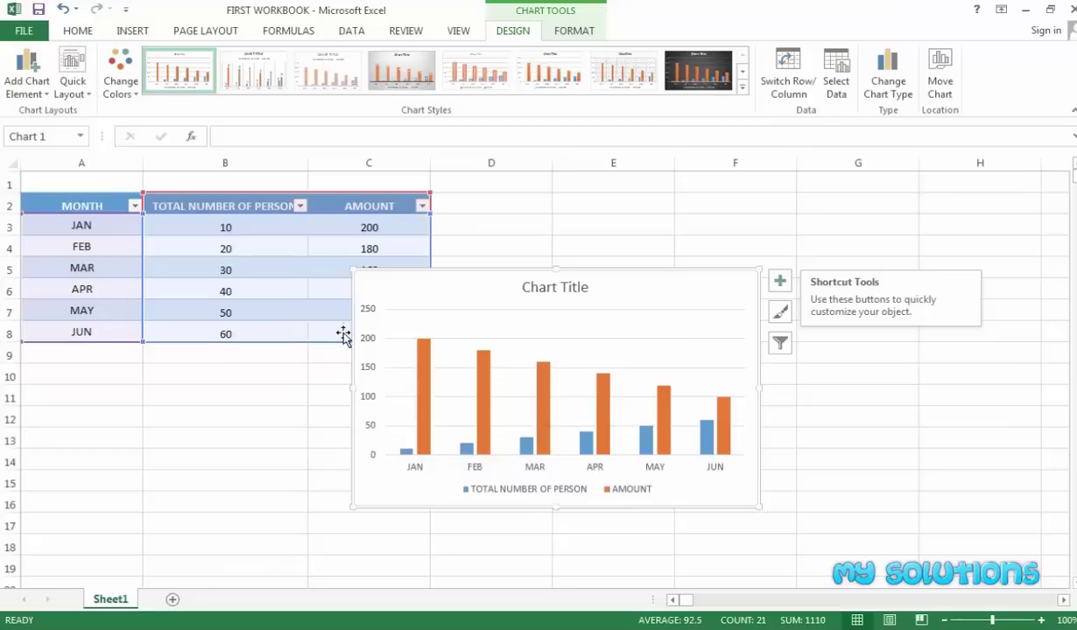
pyautogui.click(284, 399)
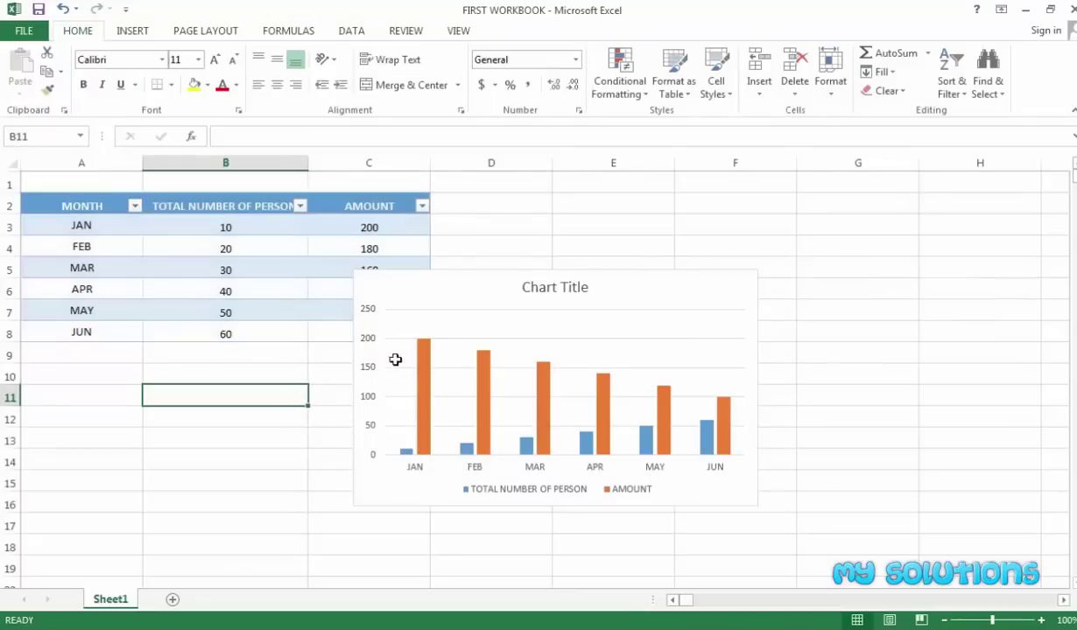
pyautogui.click(411, 309)
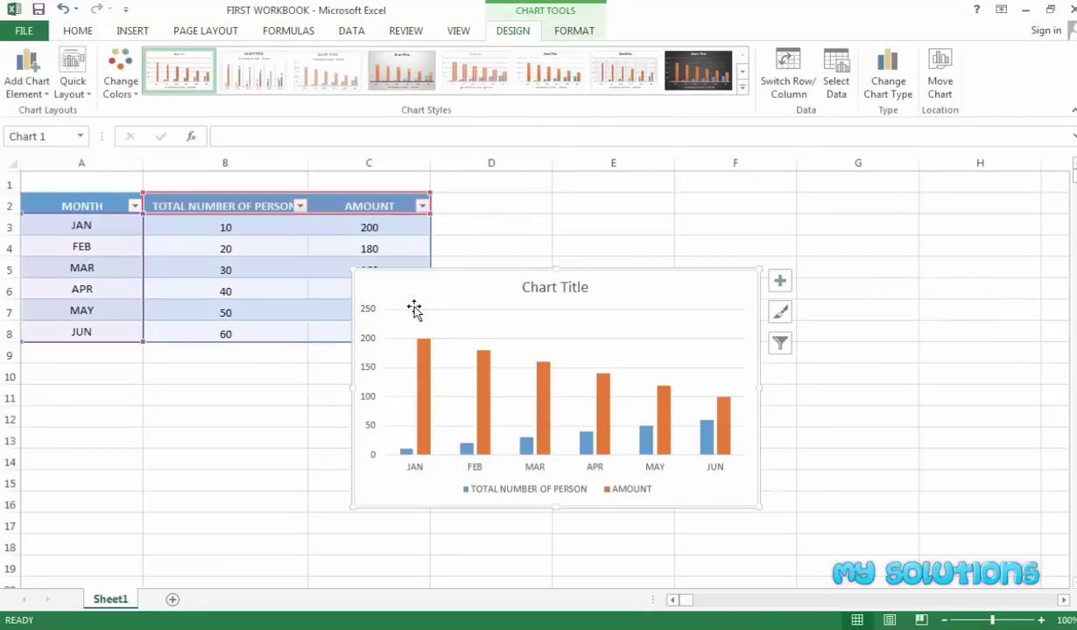
pyautogui.press('Delete')
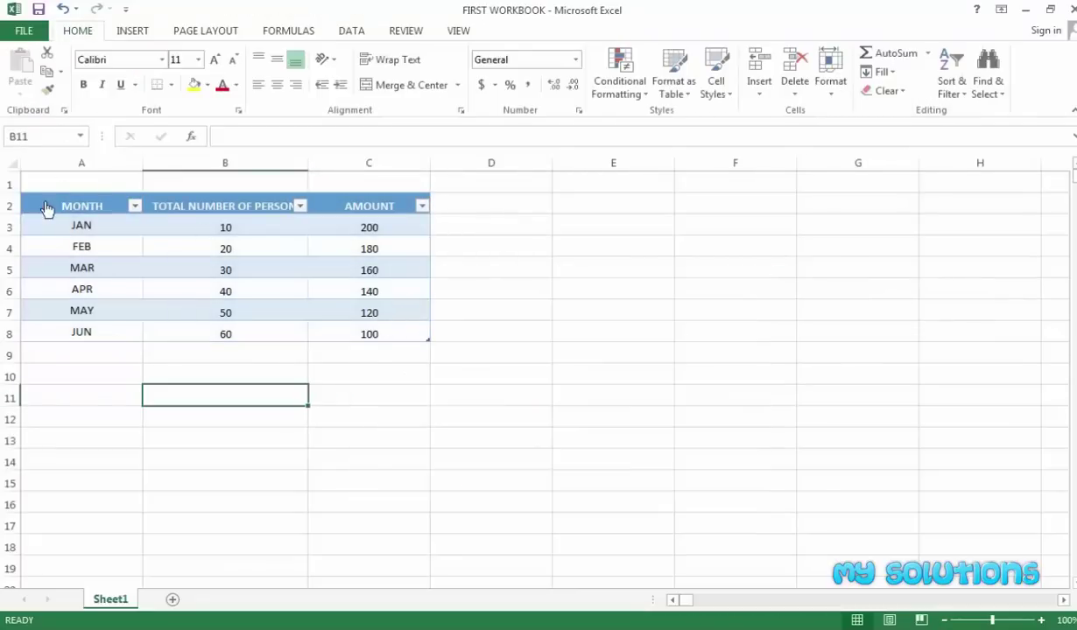
# - Add an Average total row (35 and 150) to Table1, then reselect A2:C8
pyautogui.moveTo(47, 207); pyautogui.dragTo(378, 331)
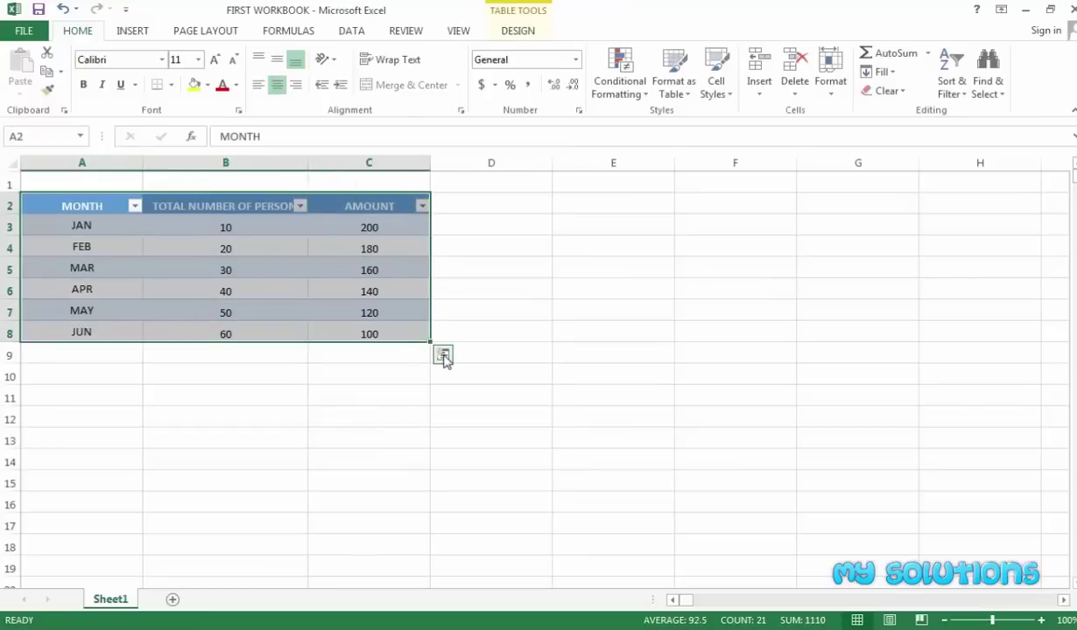
pyautogui.click(443, 355)
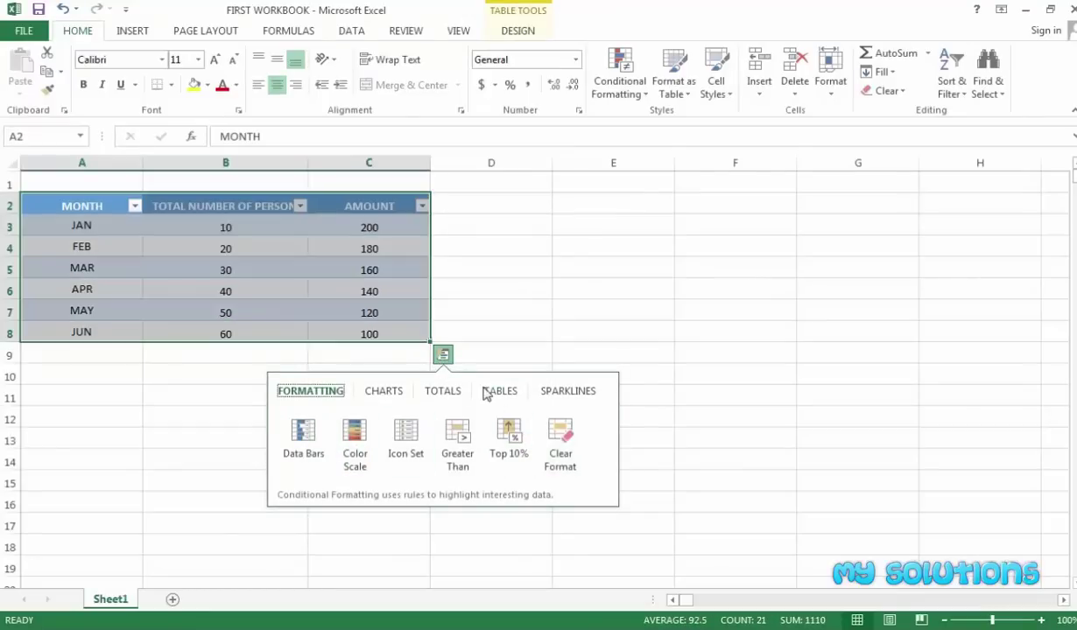
pyautogui.click(385, 392)
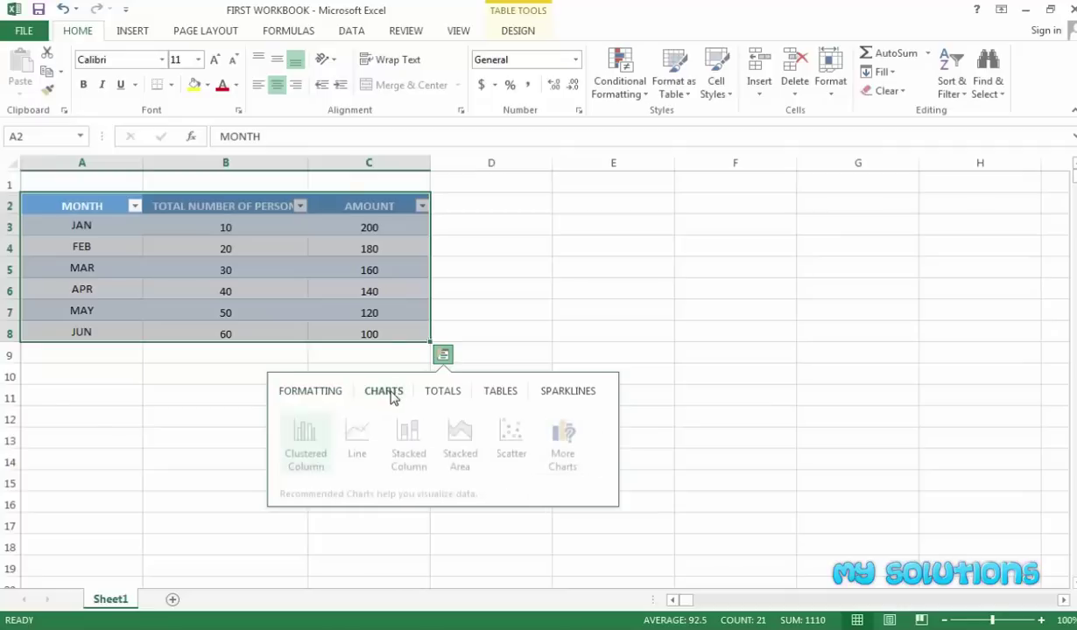
pyautogui.click(440, 392)
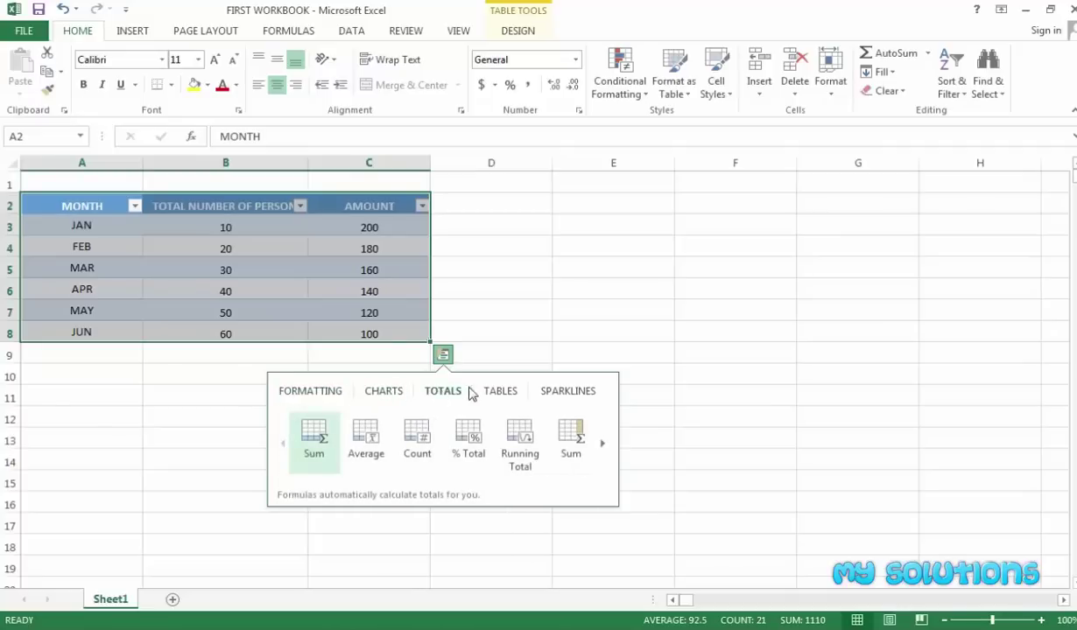
pyautogui.click(362, 436)
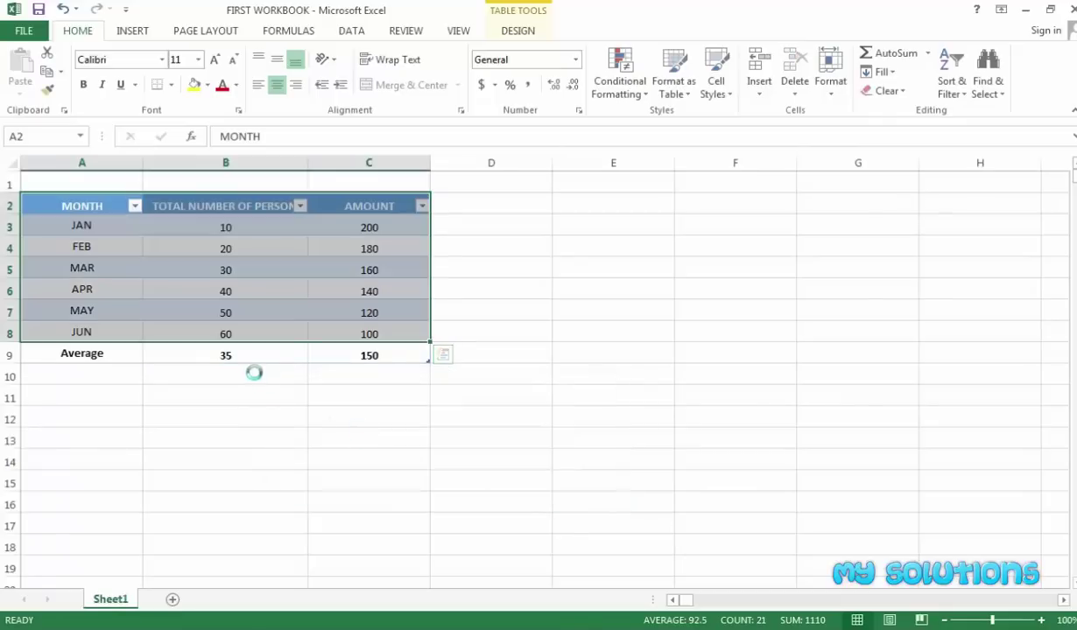
pyautogui.click(243, 352)
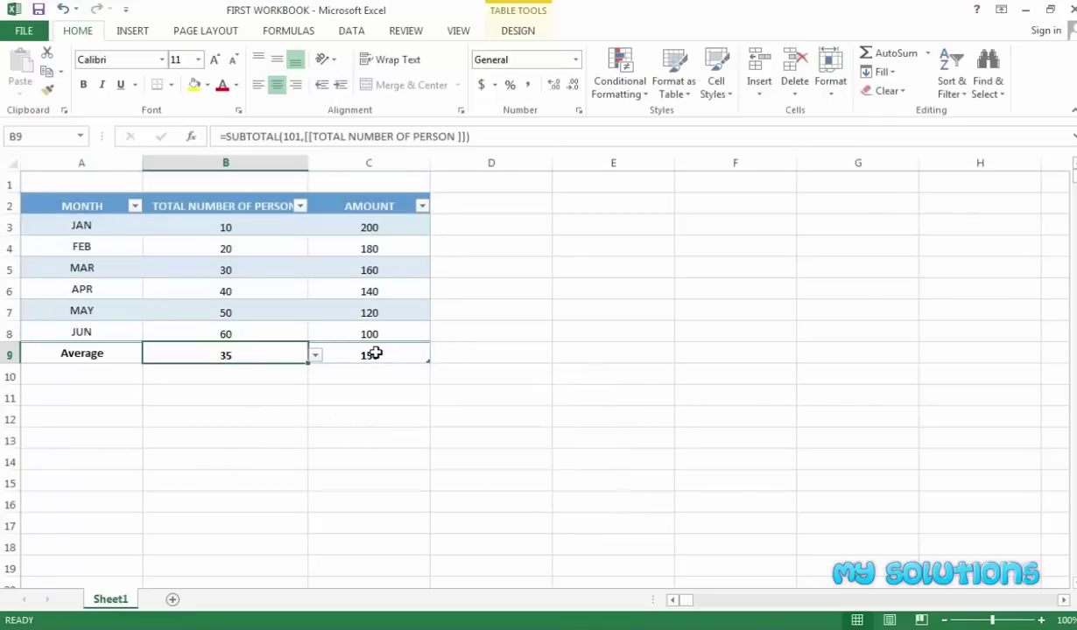
pyautogui.moveTo(72, 206); pyautogui.dragTo(409, 336)
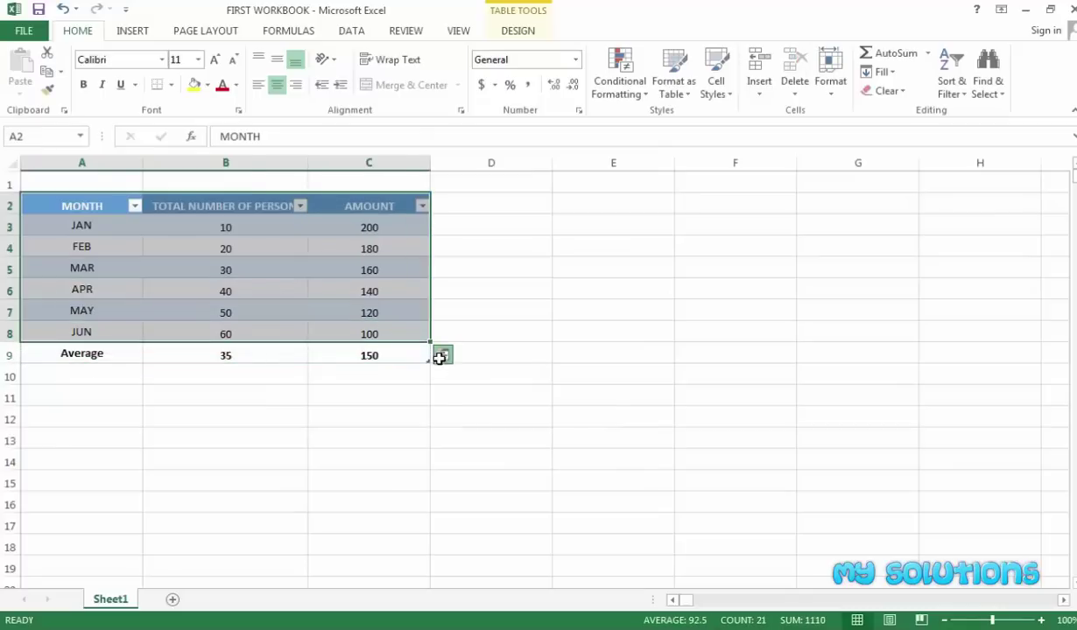
# - Change the total row to Sum, giving 210 persons and 900 amount
pyautogui.click(443, 355)
pyautogui.click(443, 391)
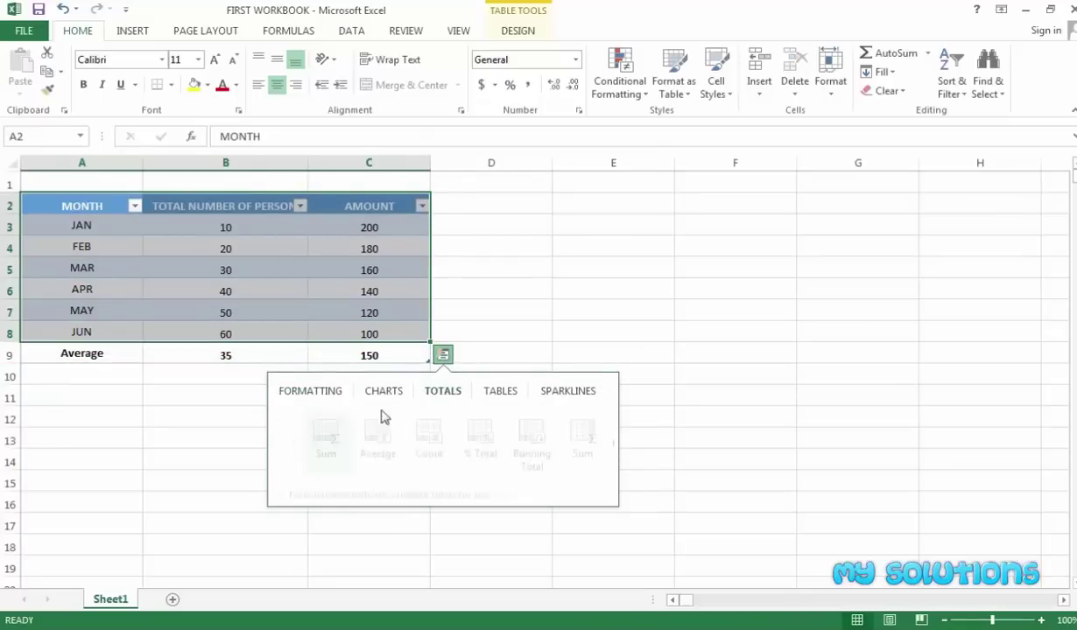
pyautogui.click(306, 433)
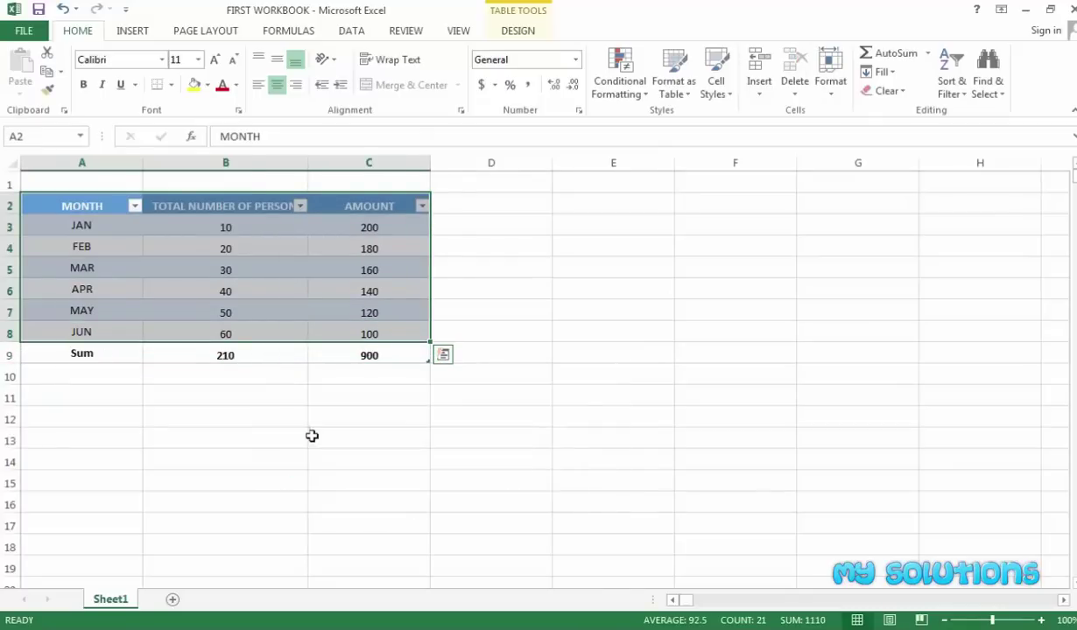
# - Apply a red-green Color Scale to the person count and amount columns
pyautogui.click(445, 355)
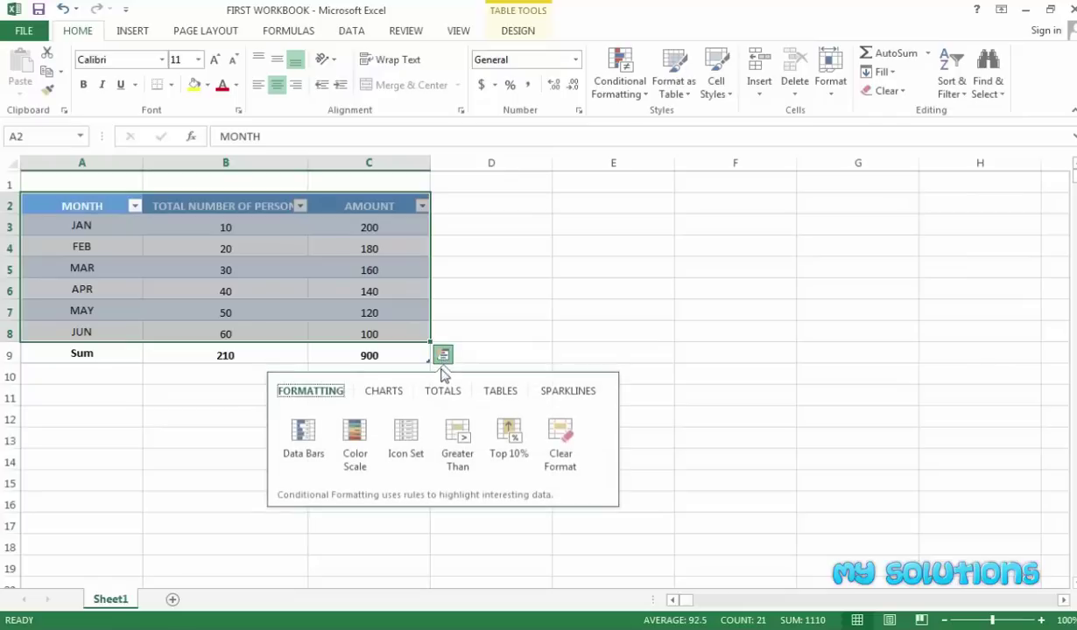
pyautogui.click(493, 390)
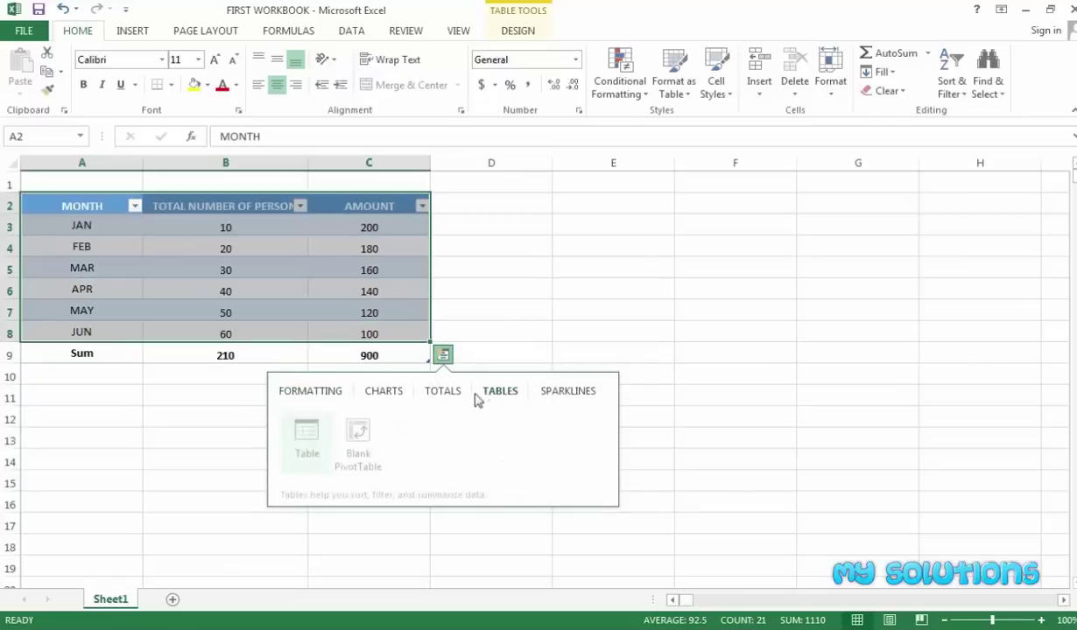
pyautogui.click(303, 394)
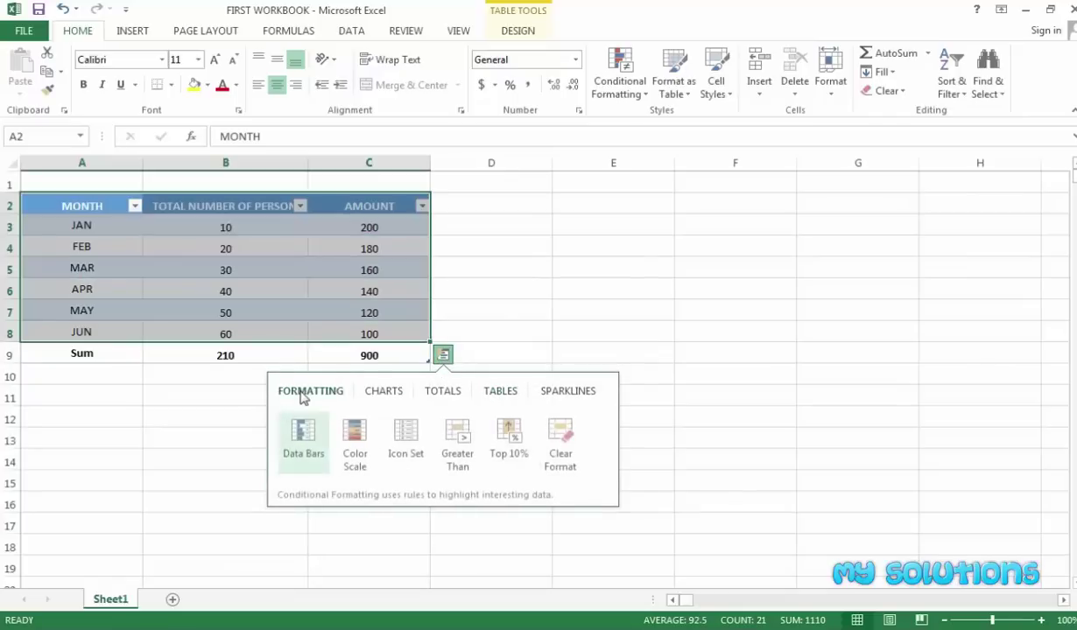
pyautogui.click(356, 435)
pyautogui.click(284, 437)
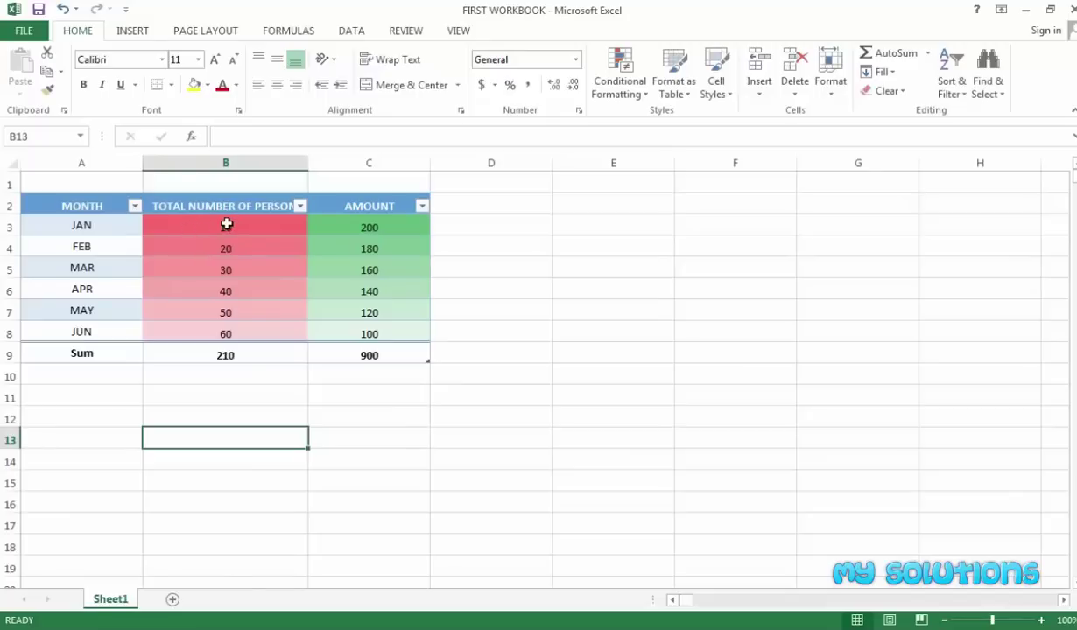
# - Sort Table1 ascending by TOTAL NUMBER OF PERSON, keeping the 10 to 60 order
pyautogui.click(278, 419)
pyautogui.click(235, 381)
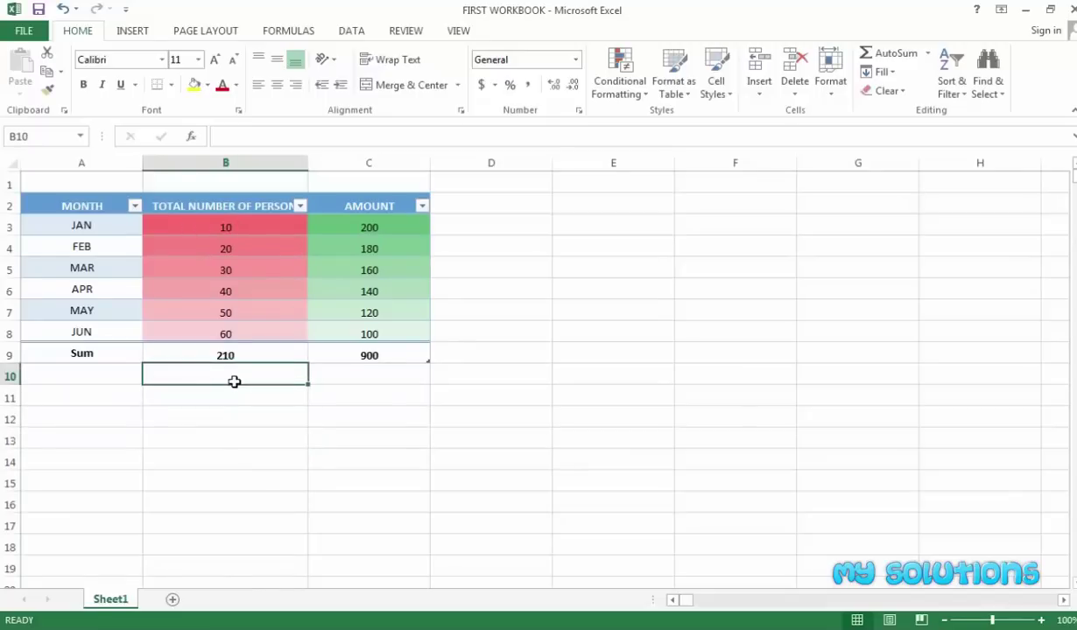
pyautogui.click(238, 419)
pyautogui.click(238, 393)
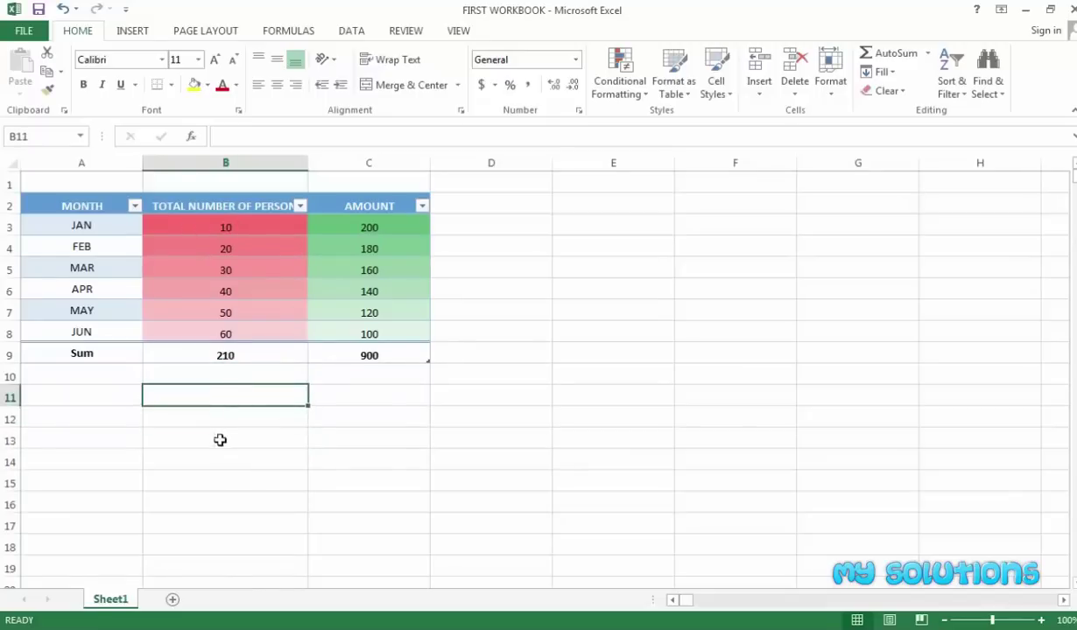
pyautogui.click(222, 440)
pyautogui.click(134, 207)
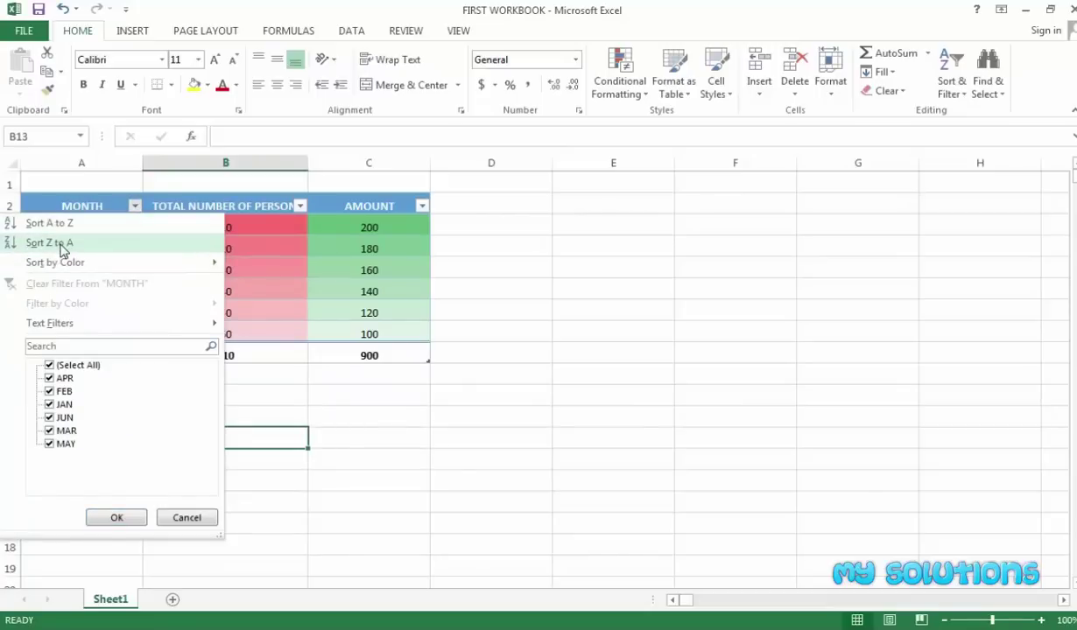
pyautogui.click(116, 516)
pyautogui.click(300, 207)
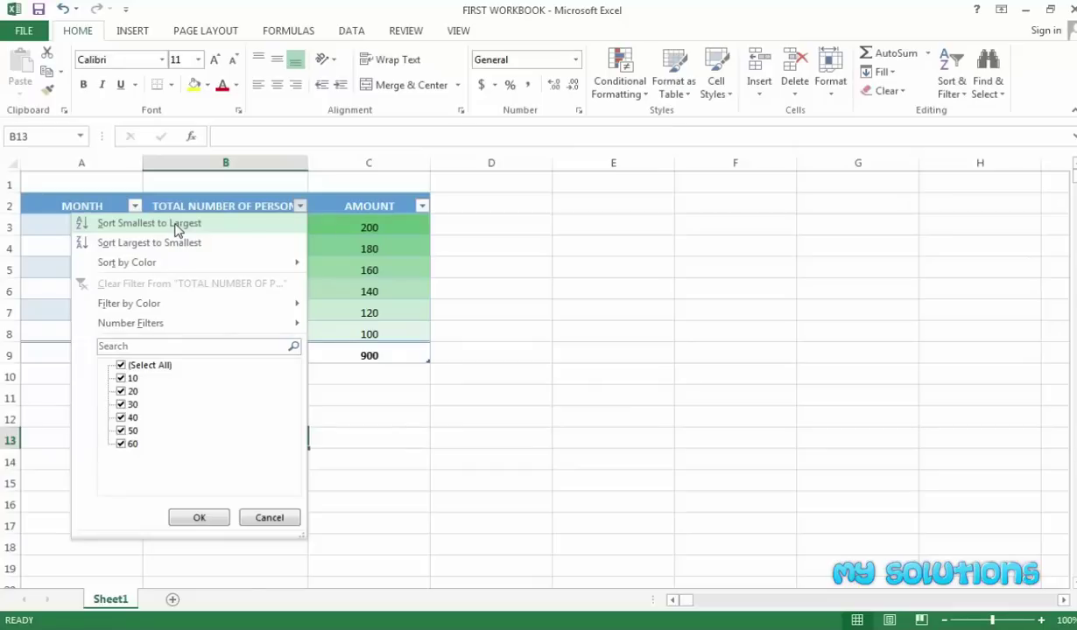
pyautogui.click(177, 225)
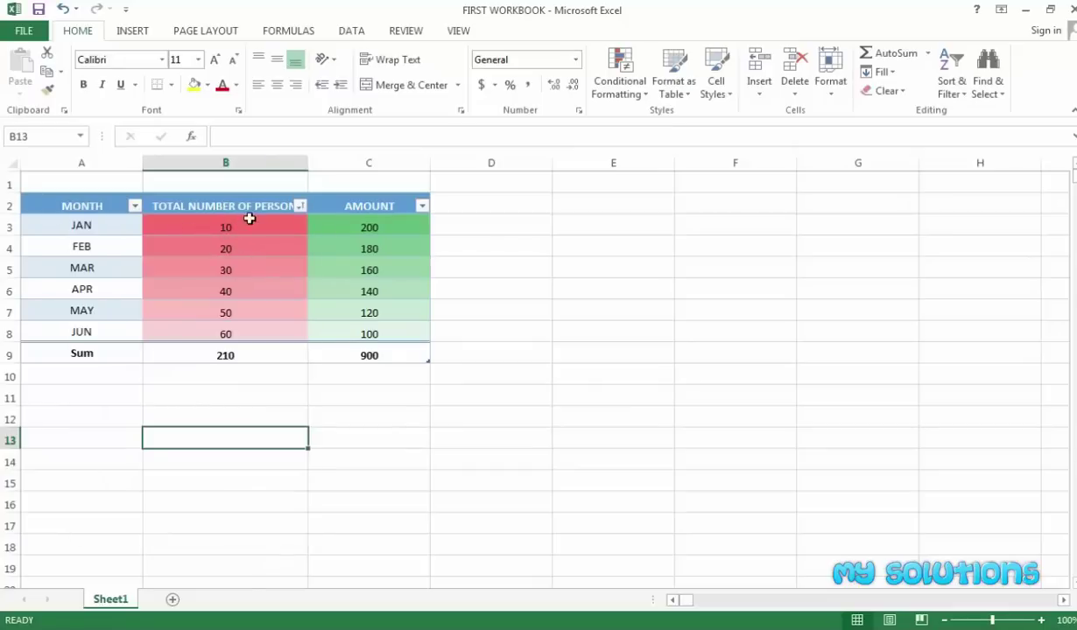
# - Sort Table1 largest to smallest by person count, putting 60 on top
pyautogui.click(231, 226)
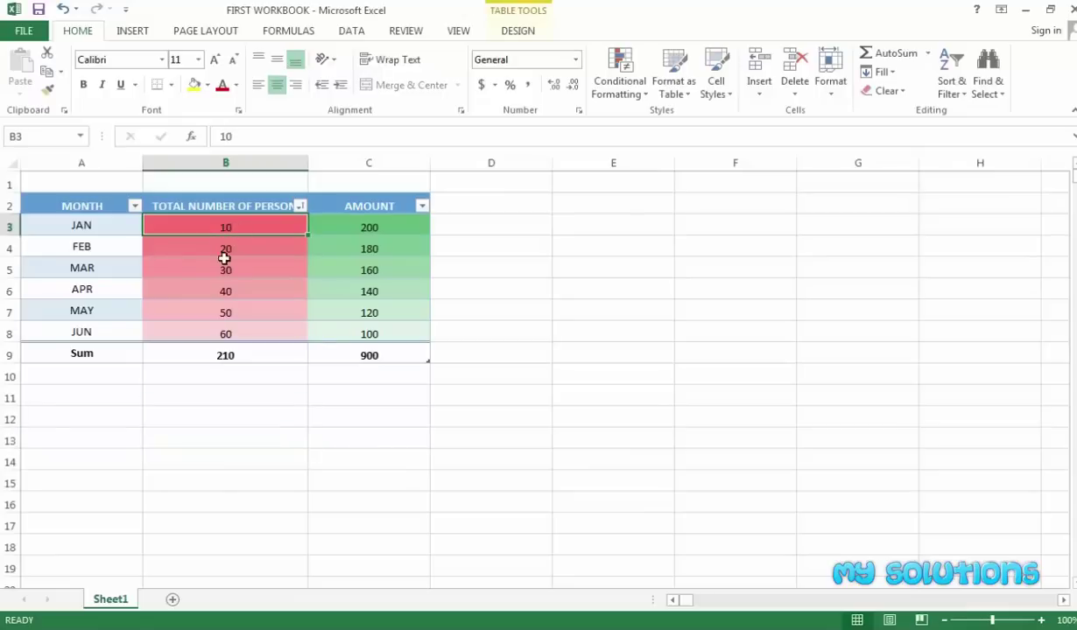
pyautogui.click(225, 333)
pyautogui.click(300, 206)
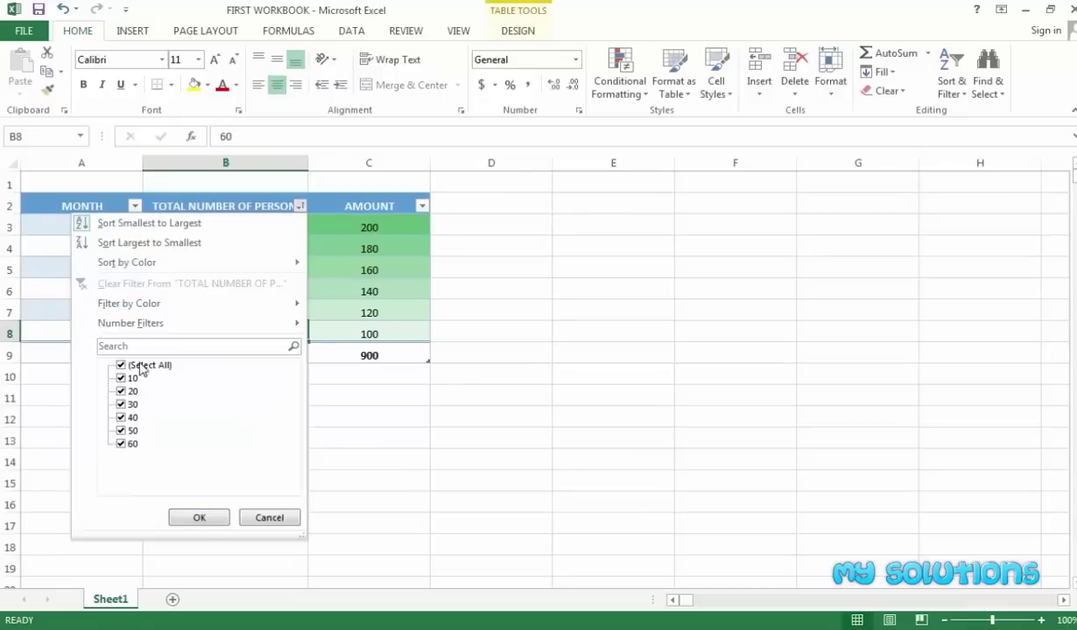
pyautogui.click(146, 245)
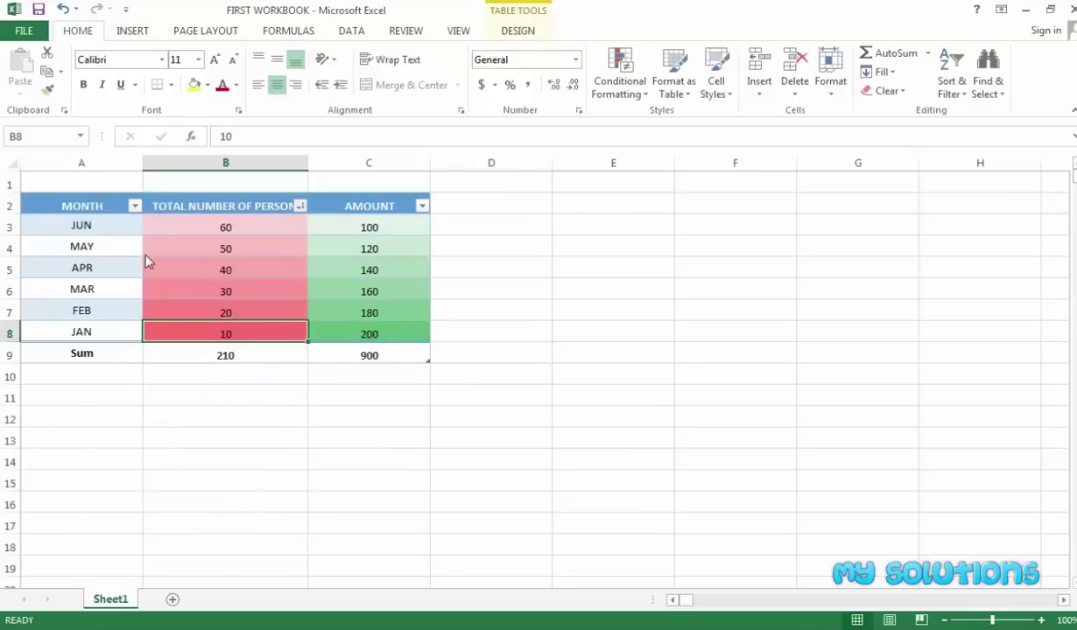
pyautogui.click(213, 227)
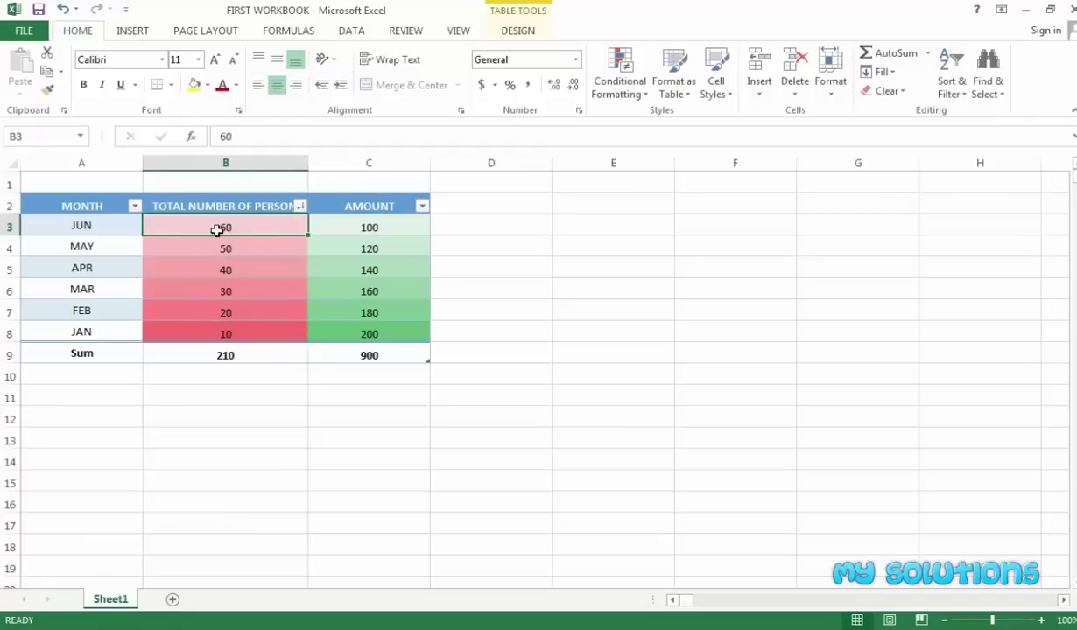
pyautogui.click(227, 242)
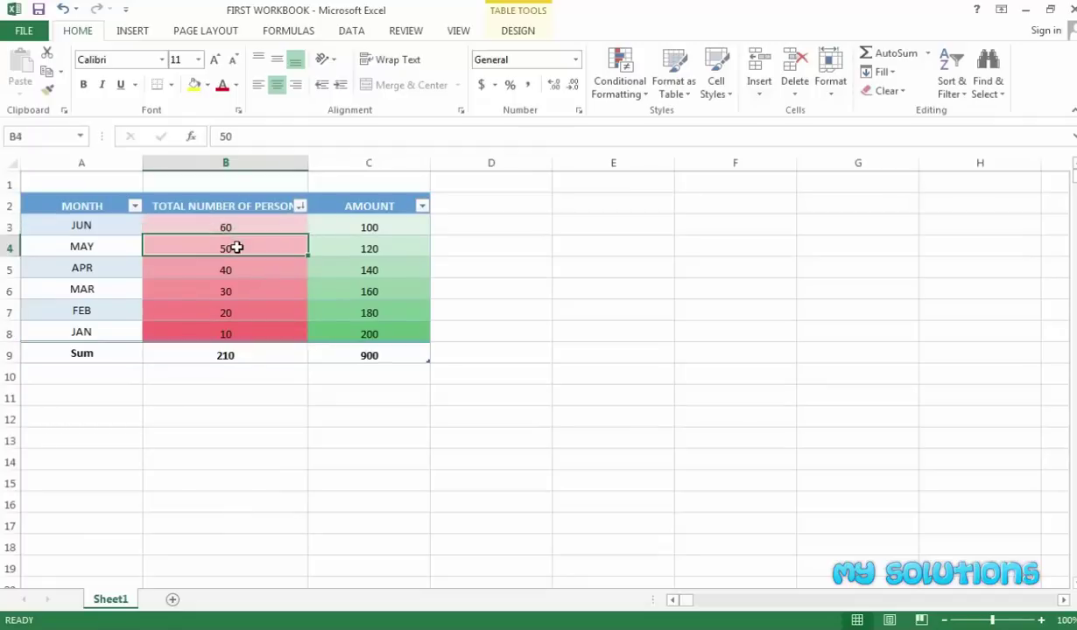
pyautogui.click(226, 337)
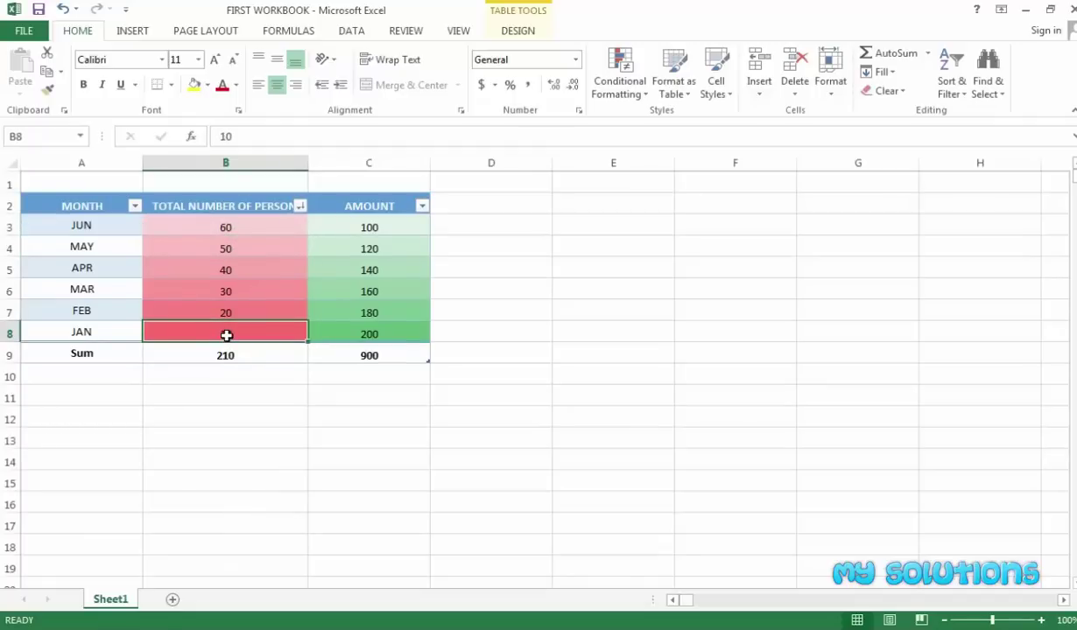
# - Restore smallest-first order by person count and reopen that column's filter list
pyautogui.click(300, 205)
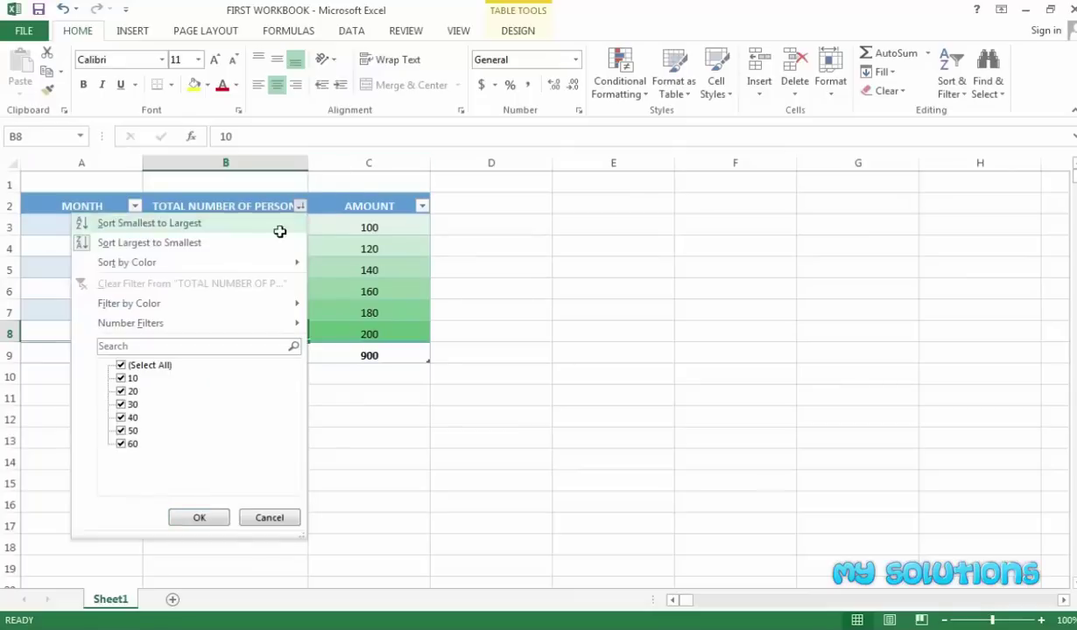
pyautogui.click(171, 224)
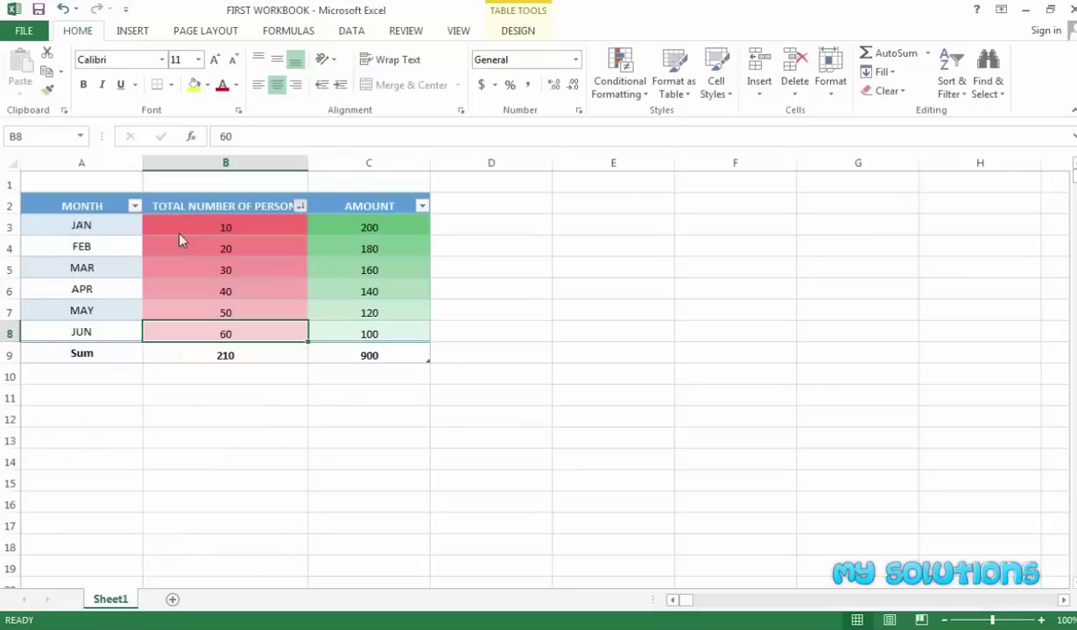
pyautogui.click(299, 204)
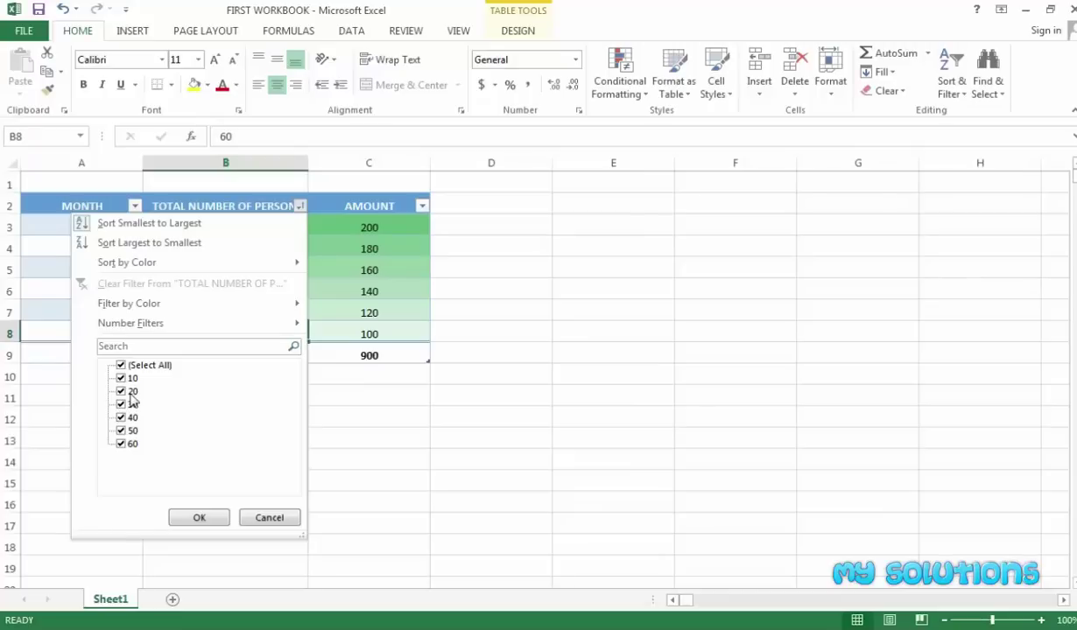
# - Filter out person counts 20, 40 and 50, leaving JAN, MAR and JUN with Sums 100 and 460
pyautogui.click(130, 391)
pyautogui.click(132, 418)
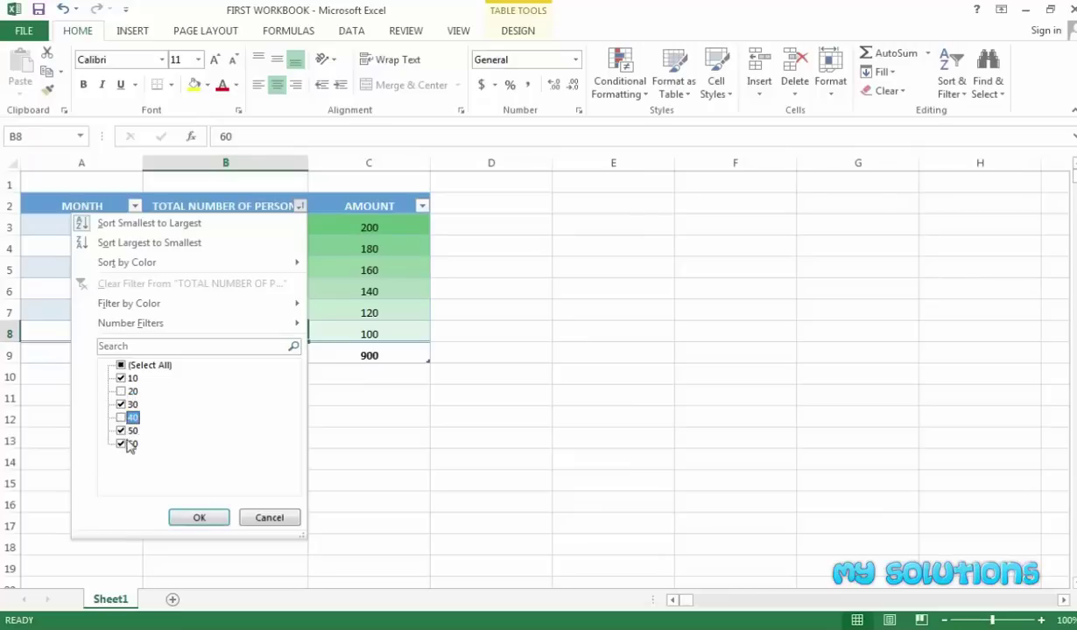
pyautogui.click(132, 431)
pyautogui.click(198, 517)
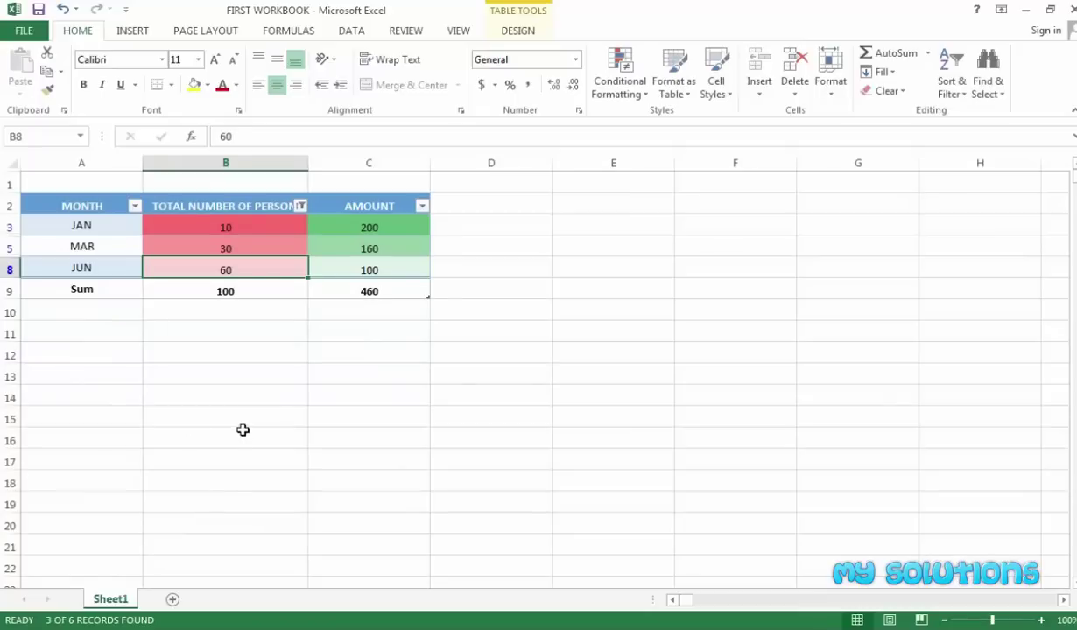
pyautogui.click(238, 432)
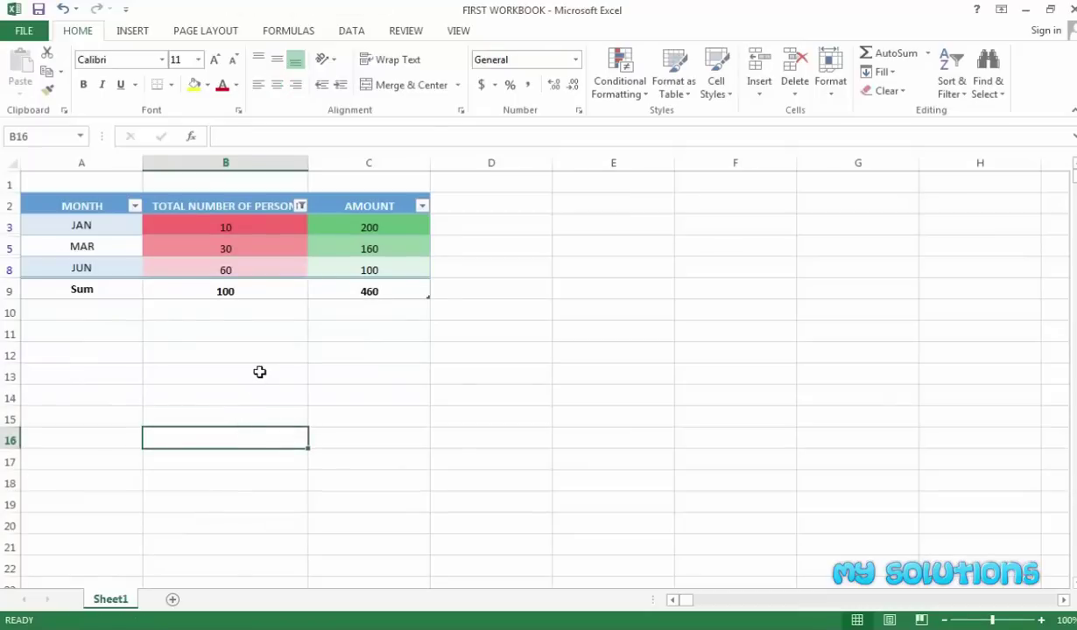
pyautogui.click(348, 355)
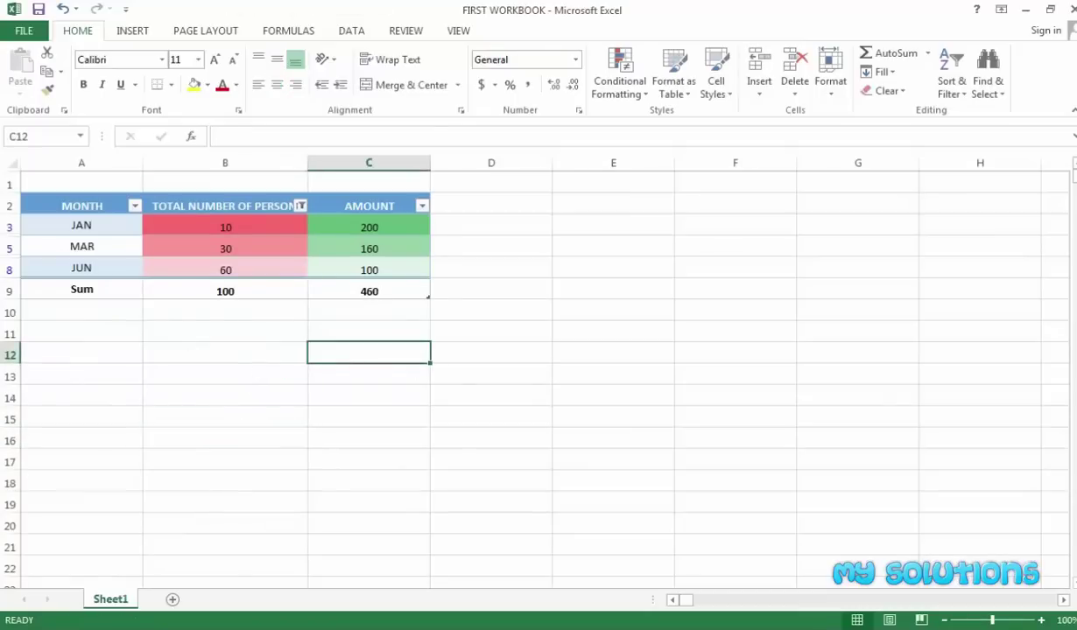